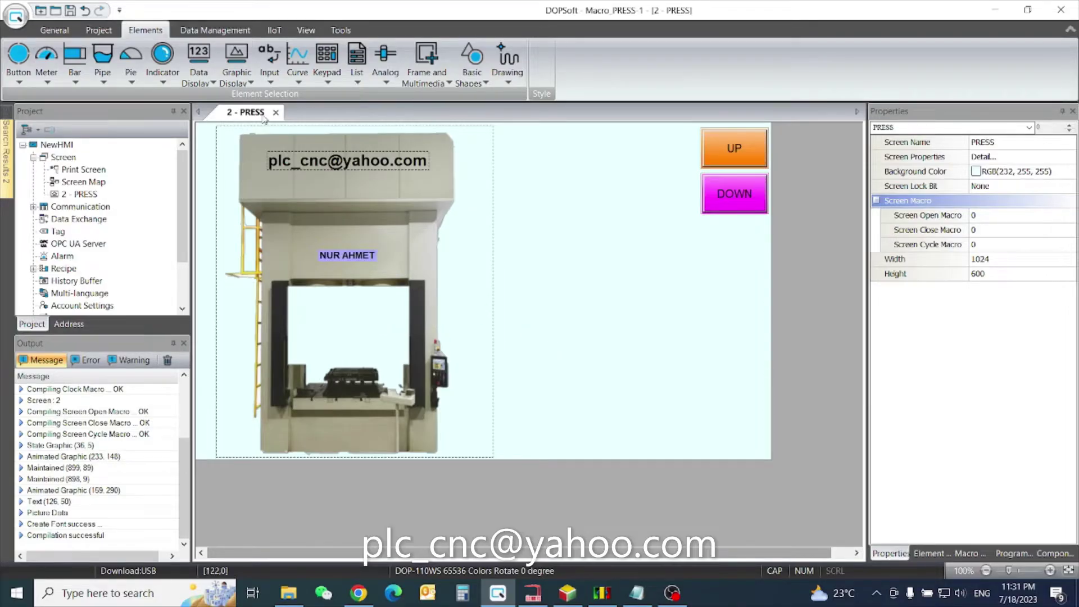
Step: Draw an animated graphic to the right of the press picture
{"action": "left_click", "coordinate": [250, 84]}
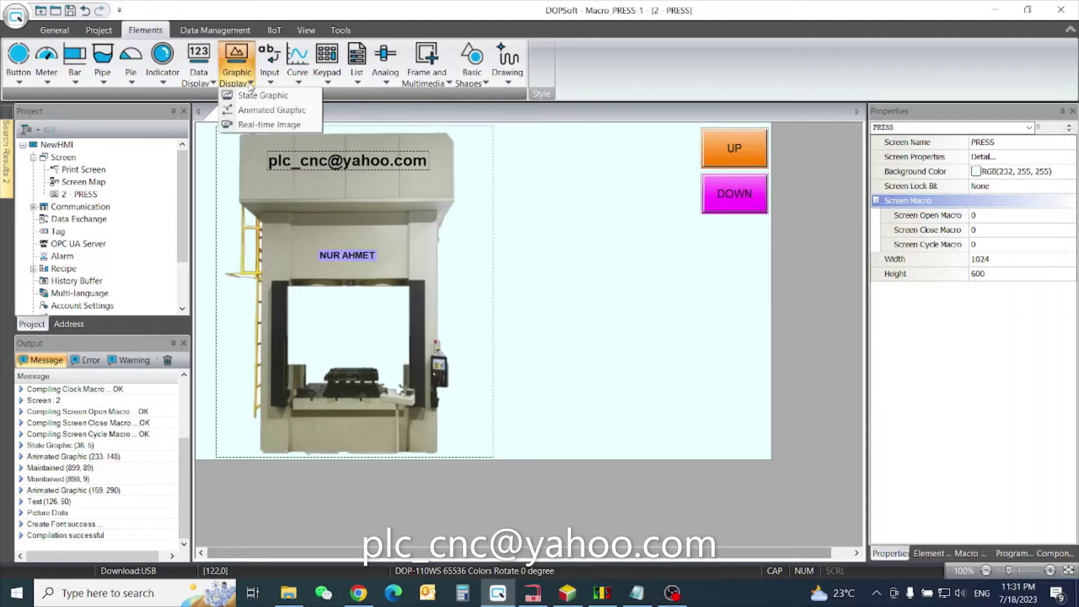
{"action": "left_click", "coordinate": [251, 113]}
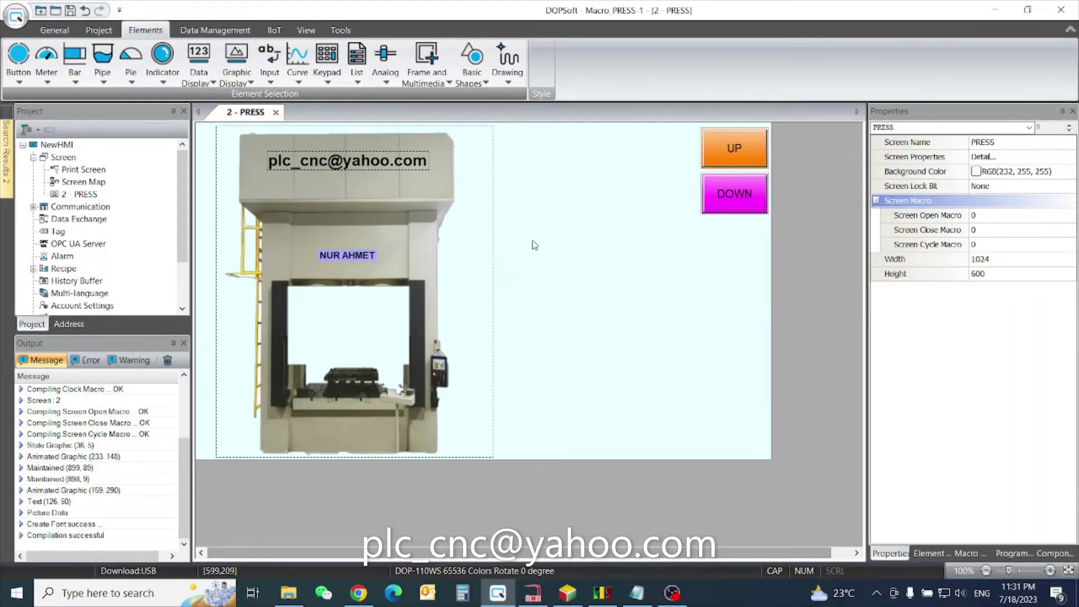
{"action": "mouse_move", "coordinate": [532, 241]}
{"action": "left_mouse_down"}
{"action": "mouse_move", "coordinate": [670, 294]}
{"action": "mouse_move", "coordinate": [693, 284]}
{"action": "left_mouse_up"}
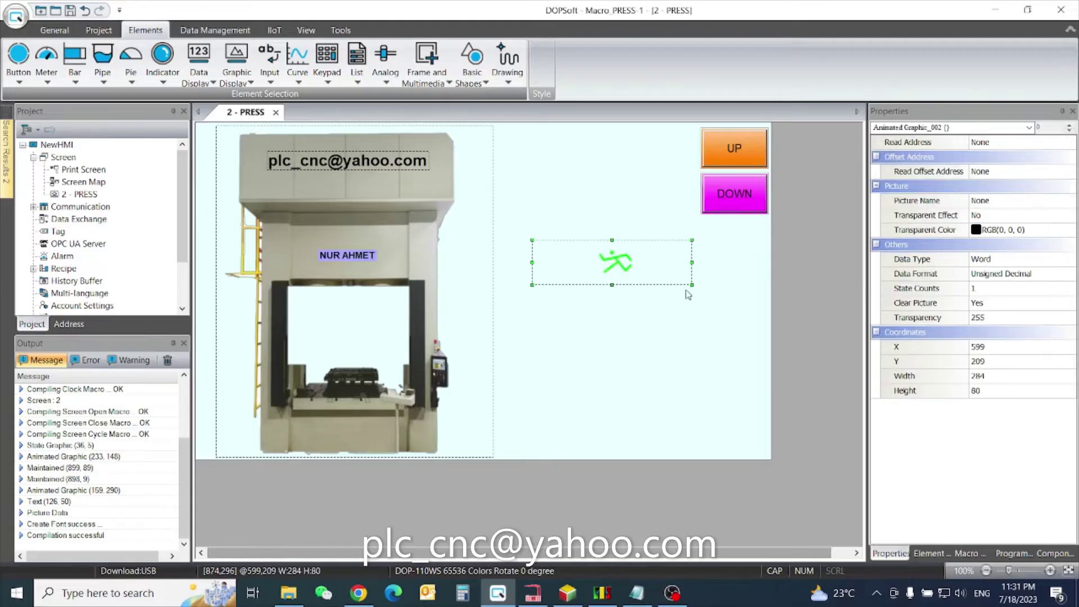
Step: Set the animated graphic's read address to internal memory $100
{"action": "double_click", "coordinate": [636, 263]}
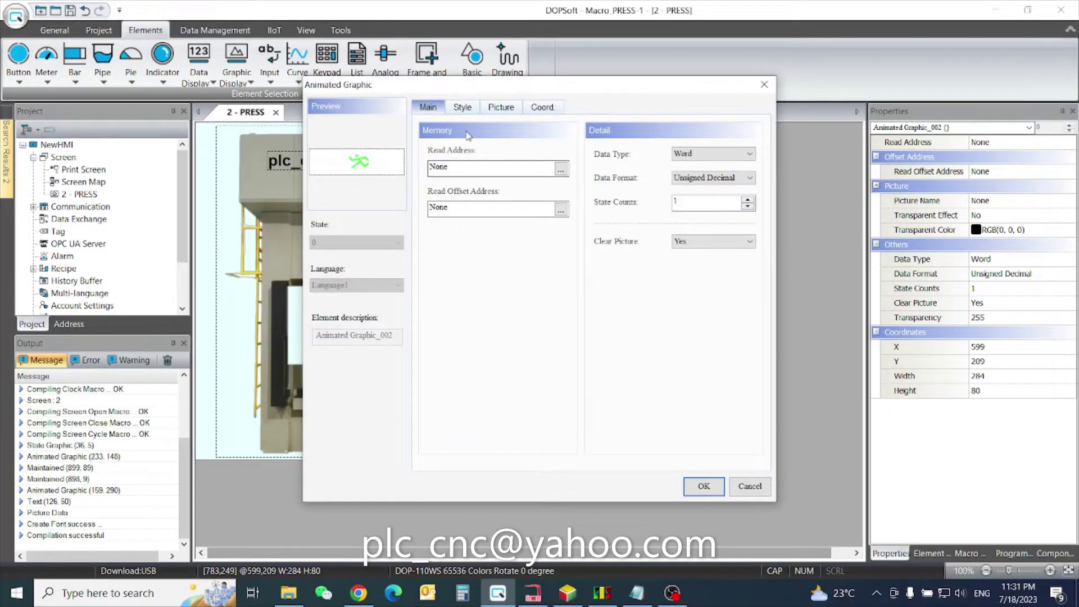
{"action": "left_click", "coordinate": [561, 170]}
{"action": "left_click", "coordinate": [544, 134]}
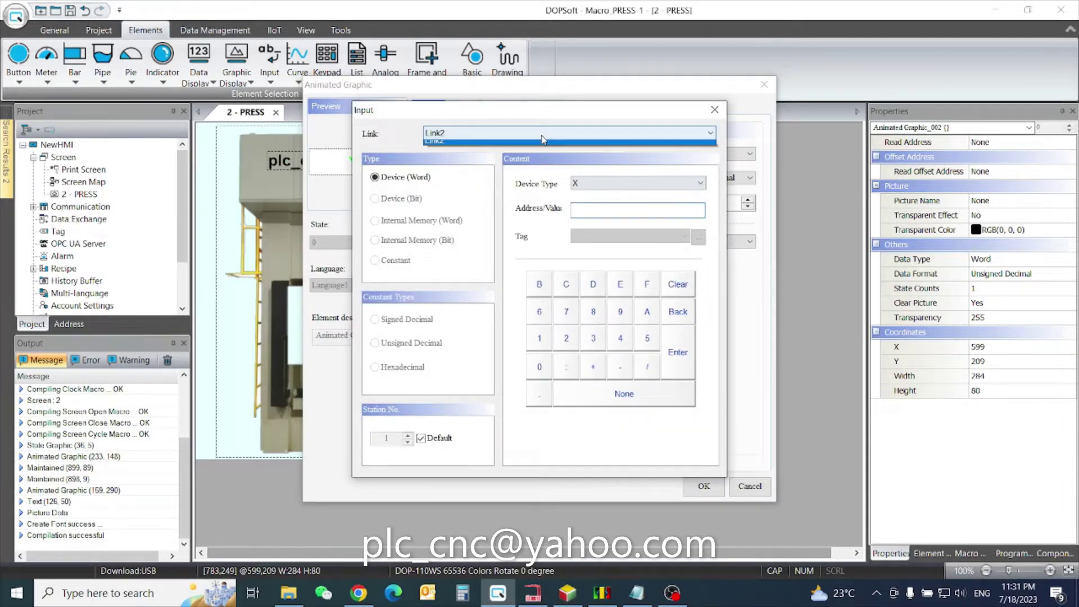
{"action": "left_click", "coordinate": [518, 144]}
{"action": "left_click", "coordinate": [595, 208]}
{"action": "type", "text": "100"}
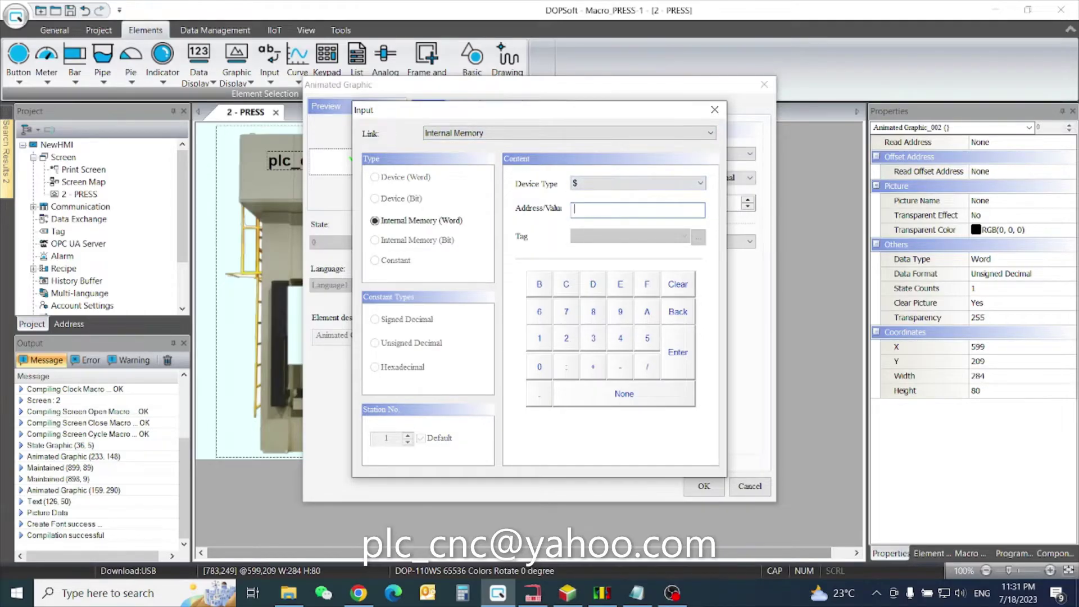
{"action": "left_click", "coordinate": [676, 358]}
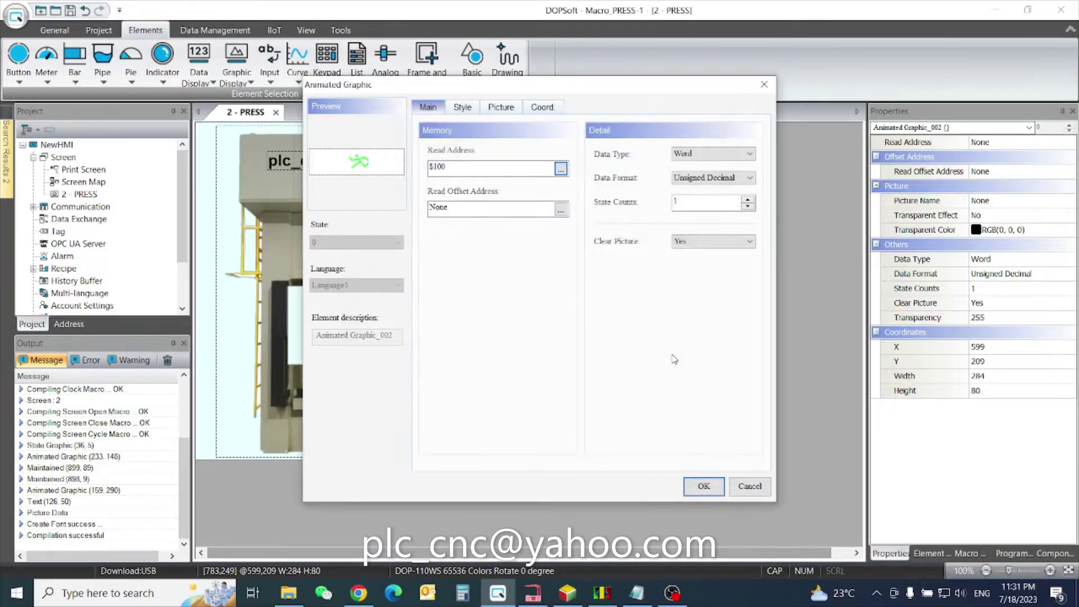
Step: Assign Private/NEW_PRESS.png to State 0 with Stretch All stretch mode and apply
{"action": "left_click", "coordinate": [499, 117]}
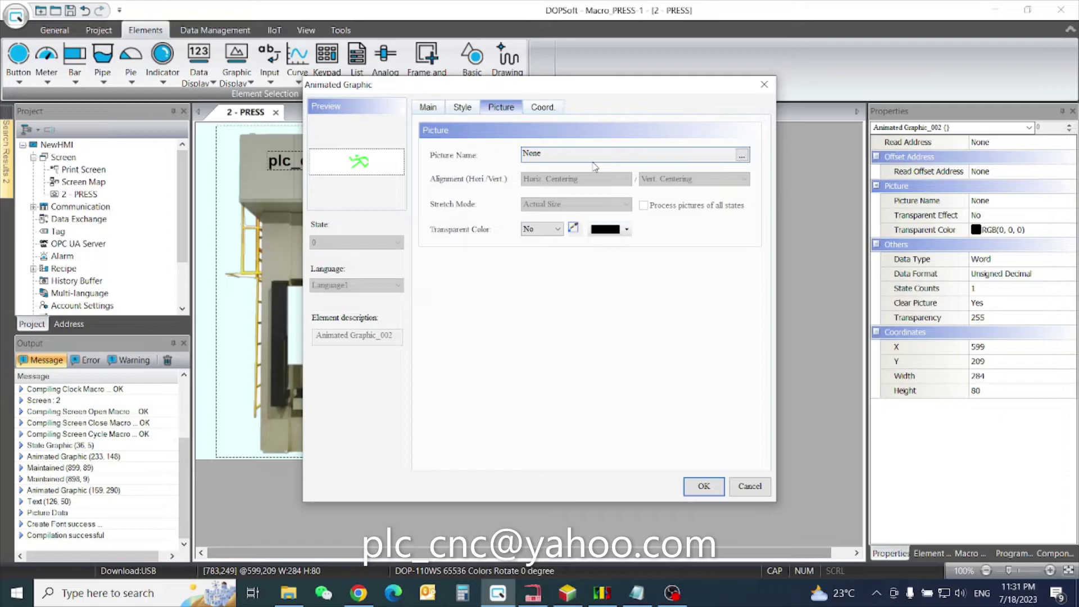
{"action": "left_click", "coordinate": [742, 157]}
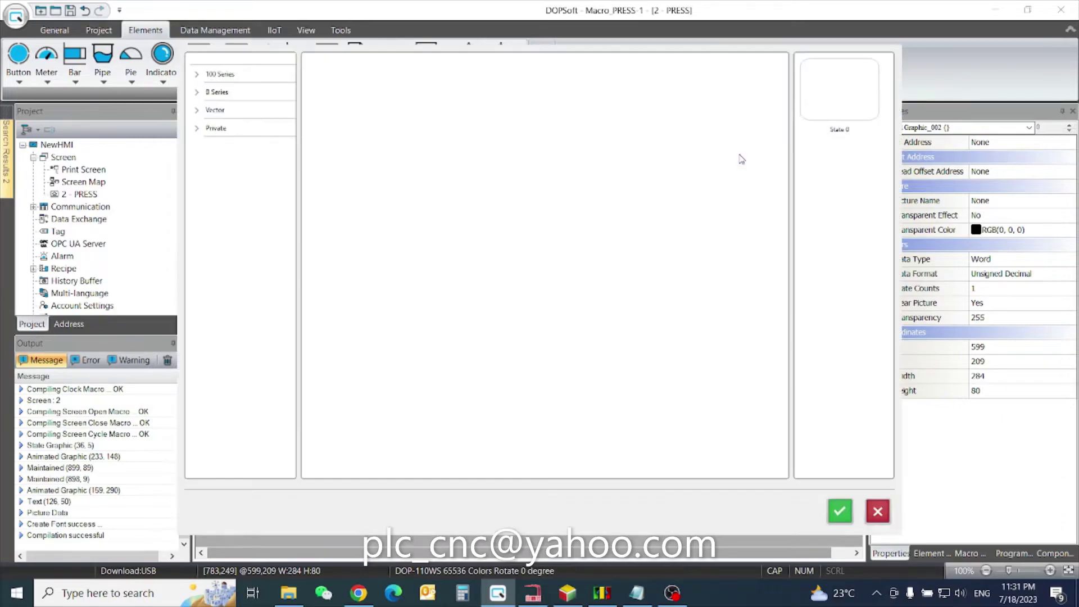
{"action": "left_click", "coordinate": [199, 130]}
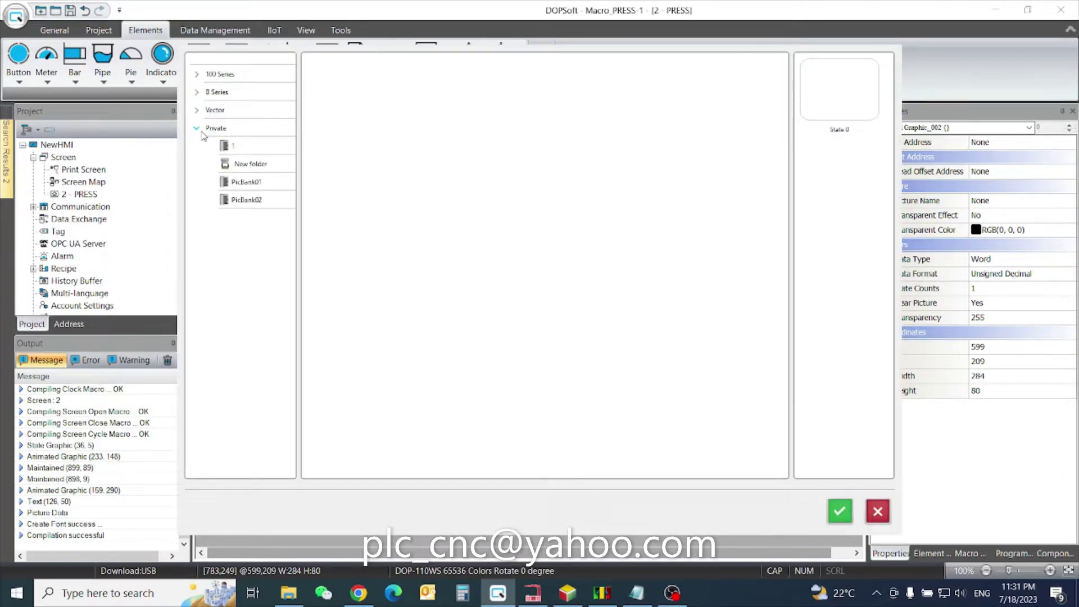
{"action": "left_click", "coordinate": [230, 144]}
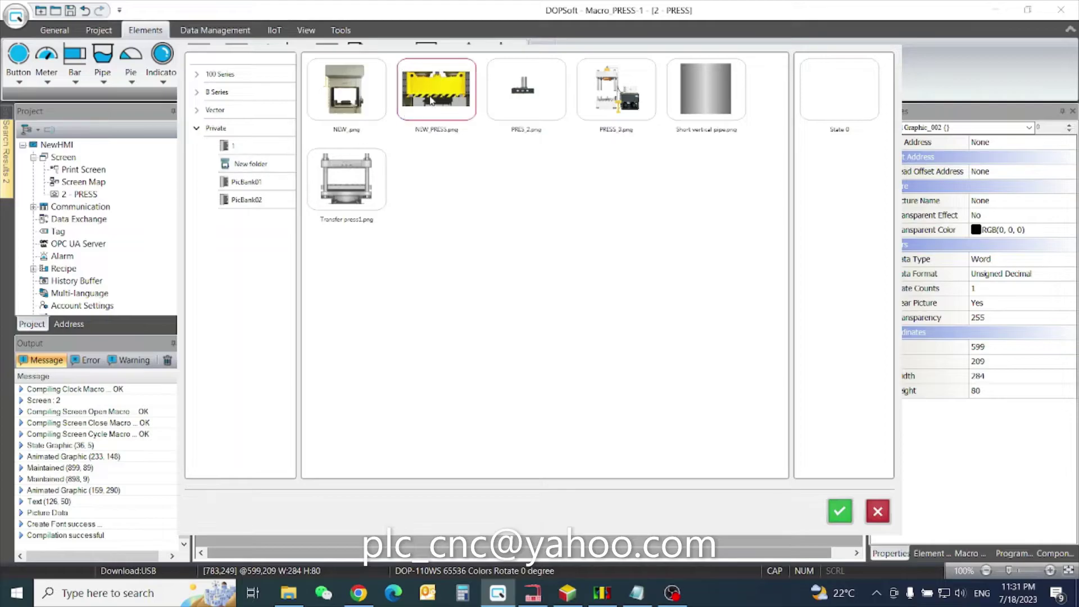
{"action": "left_click_drag", "start_coordinate": [432, 94], "coordinate": [839, 93]}
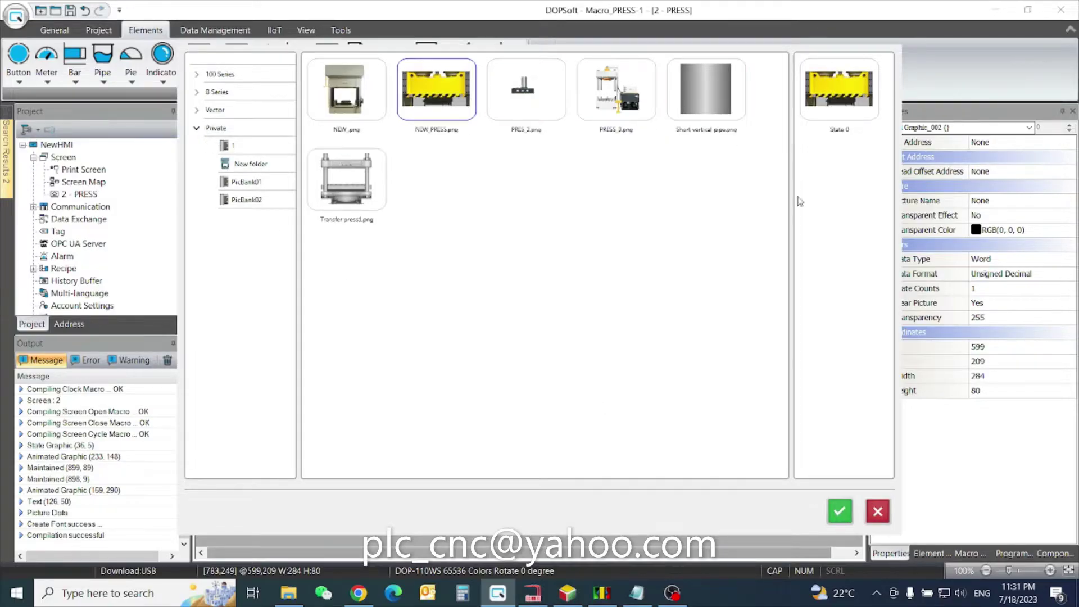
{"action": "left_click", "coordinate": [838, 517]}
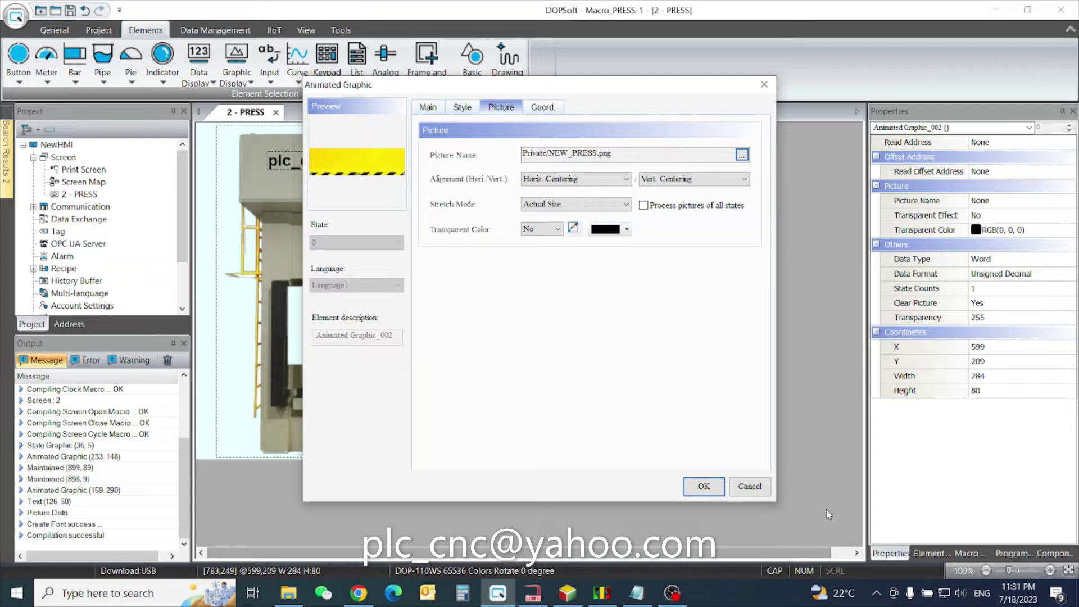
{"action": "left_click", "coordinate": [618, 209]}
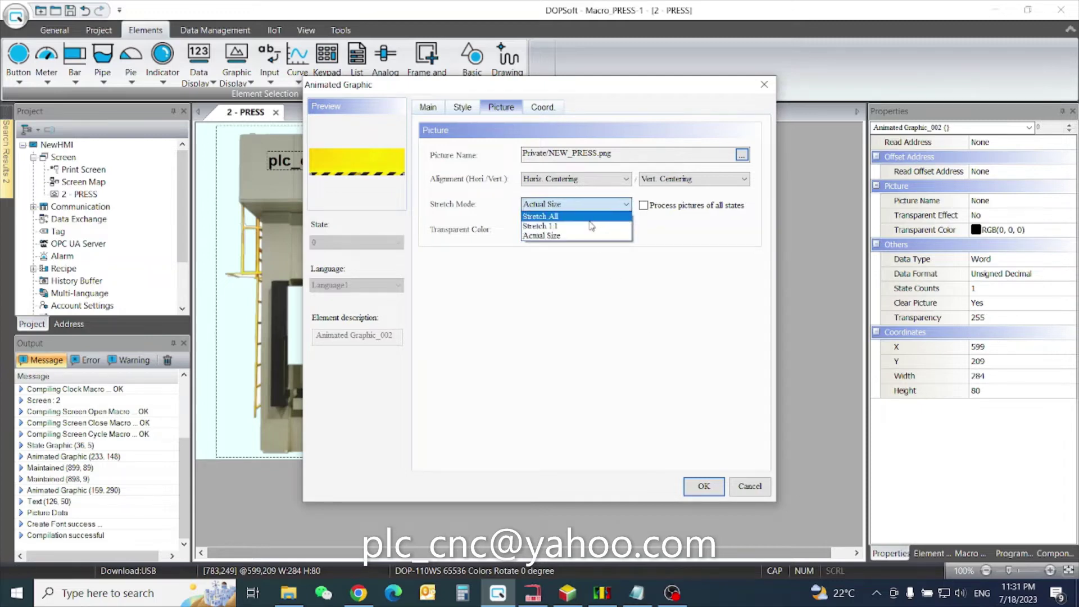
{"action": "left_click", "coordinate": [590, 217]}
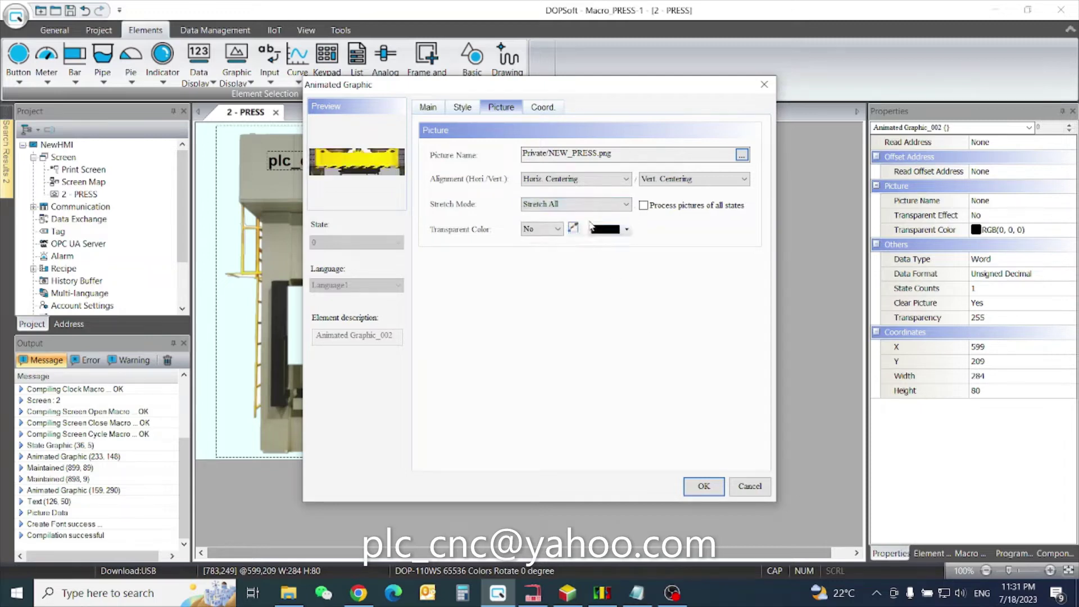
{"action": "left_click", "coordinate": [704, 486]}
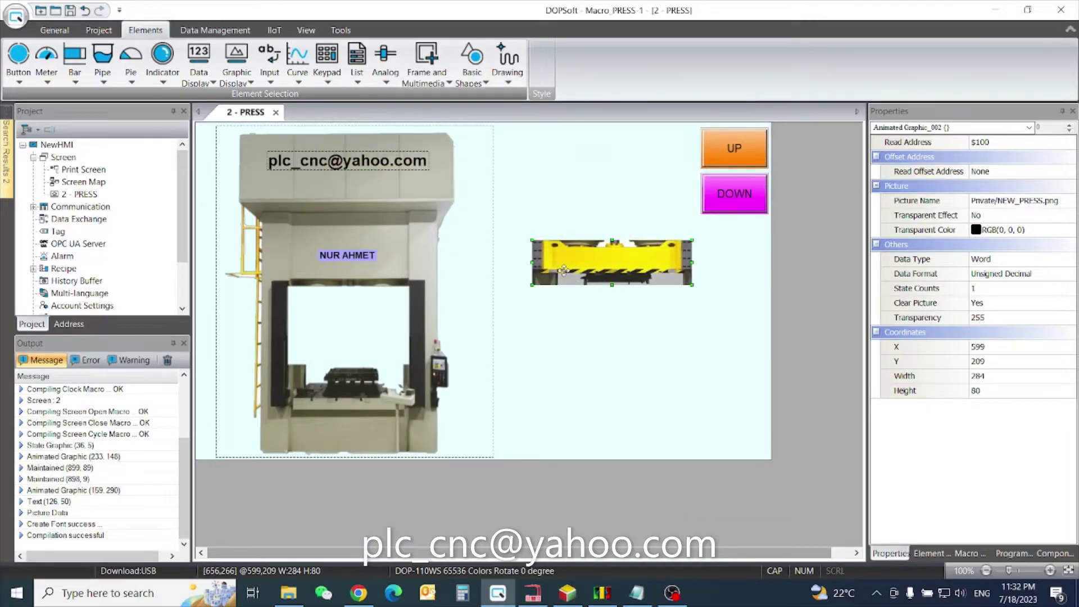
Step: Set the ram graphic's Coord width to 231 and height to 59
{"action": "double_click", "coordinate": [563, 265]}
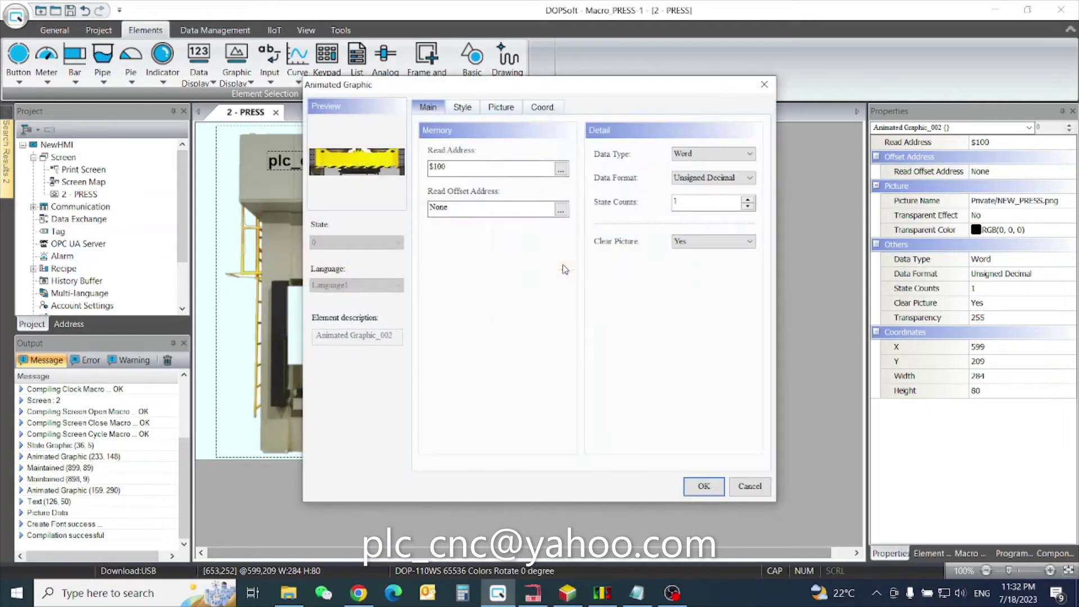
{"action": "left_click", "coordinate": [542, 108]}
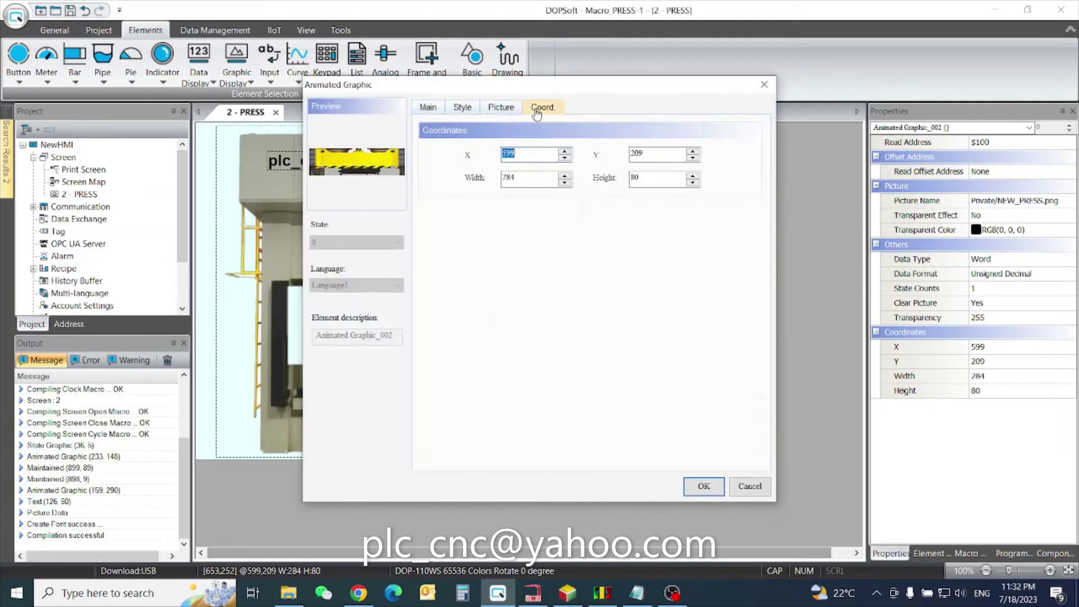
{"action": "left_click", "coordinate": [536, 178]}
{"action": "type", "text": "231"}
{"action": "left_click", "coordinate": [703, 485]}
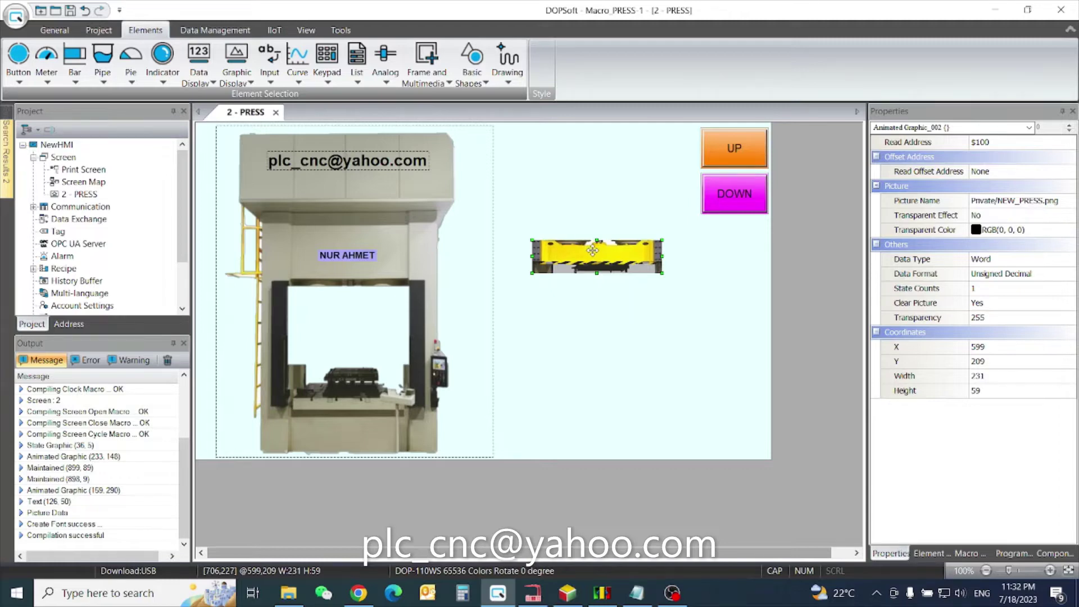
Step: Drag the ram graphic into the press opening and nudge it into position
{"action": "left_click_drag", "start_coordinate": [593, 251], "coordinate": [346, 302]}
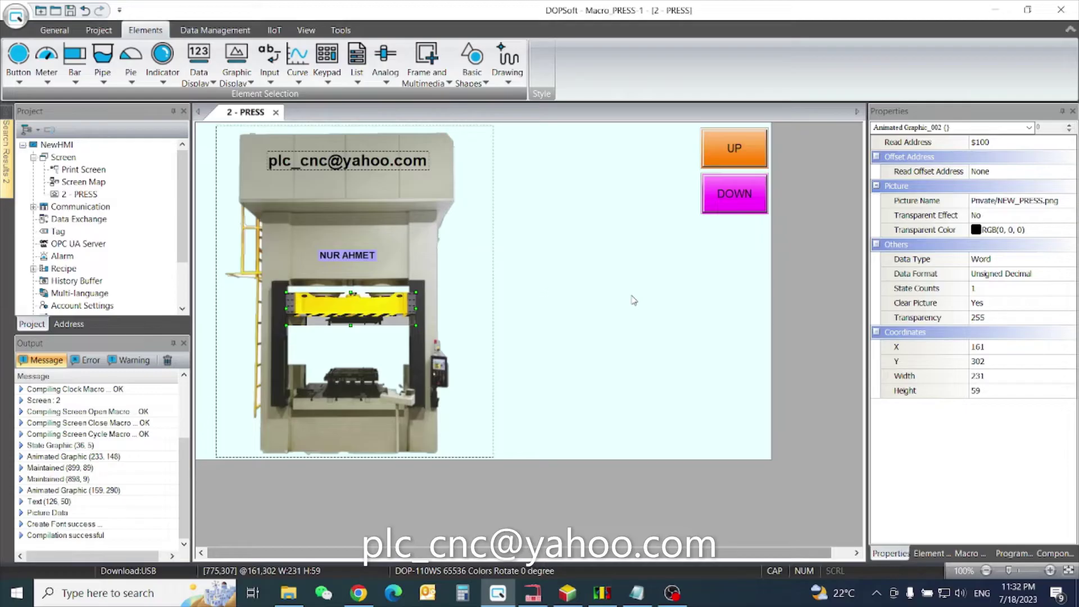
{"action": "key", "text": "Left"}
{"action": "key", "text": "Left"}
{"action": "key", "text": "Left"}
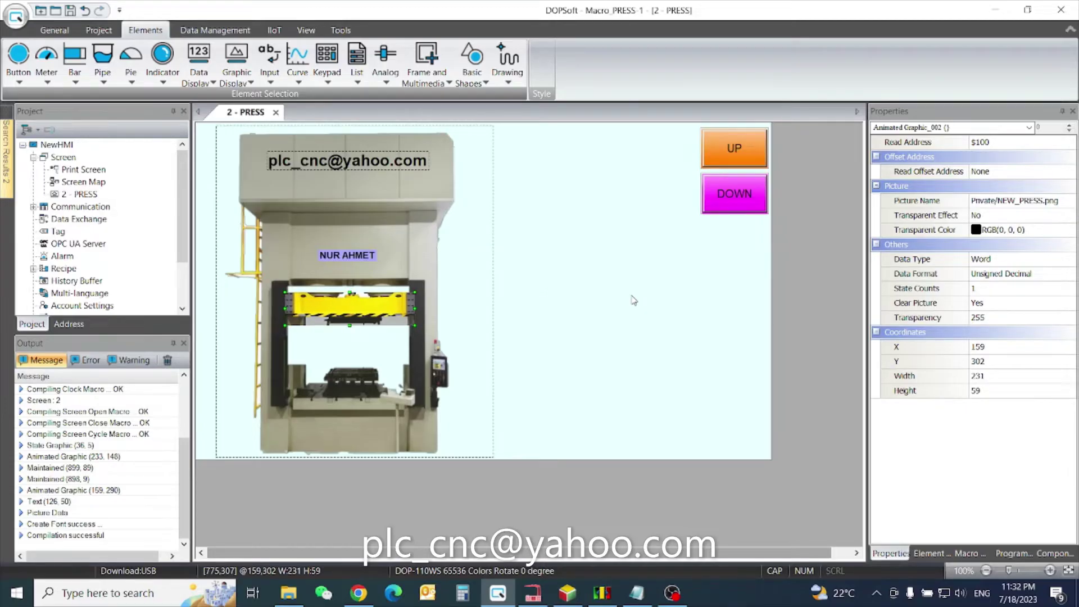
{"action": "key", "text": "Up"}
{"action": "key", "text": "Up"}
{"action": "key", "text": "Up"}
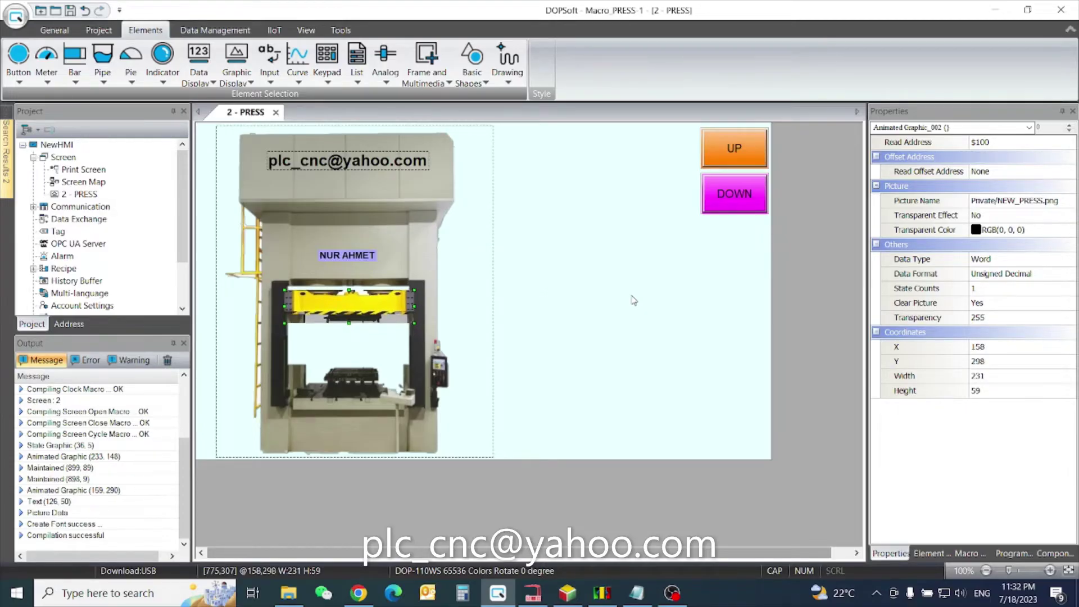
{"action": "key", "text": "Up"}
{"action": "key", "text": "Up"}
{"action": "key", "text": "Up"}
{"action": "key", "text": "Up"}
{"action": "key", "text": "Down"}
{"action": "key", "text": "Down"}
{"action": "key", "text": "Down"}
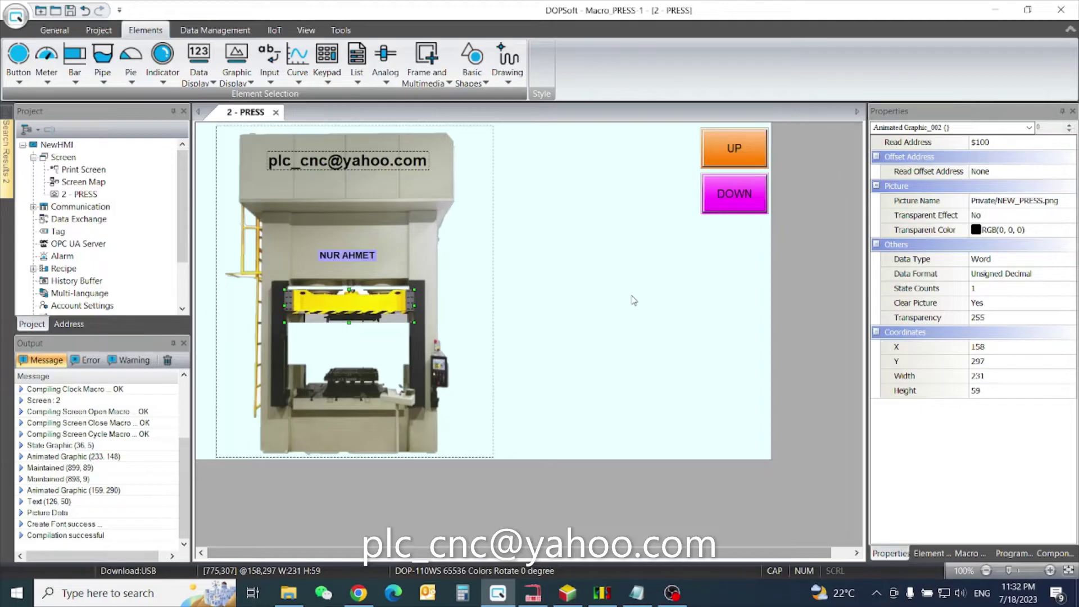
{"action": "key", "text": "Down"}
{"action": "key", "text": "Down"}
{"action": "key", "text": "Down"}
{"action": "key", "text": "Down"}
{"action": "key", "text": "Down"}
{"action": "key", "text": "Down"}
{"action": "key", "text": "Down"}
{"action": "key", "text": "Down"}
{"action": "key", "text": "Down"}
{"action": "key", "text": "Up"}
{"action": "key", "text": "Up"}
{"action": "key", "text": "Up"}
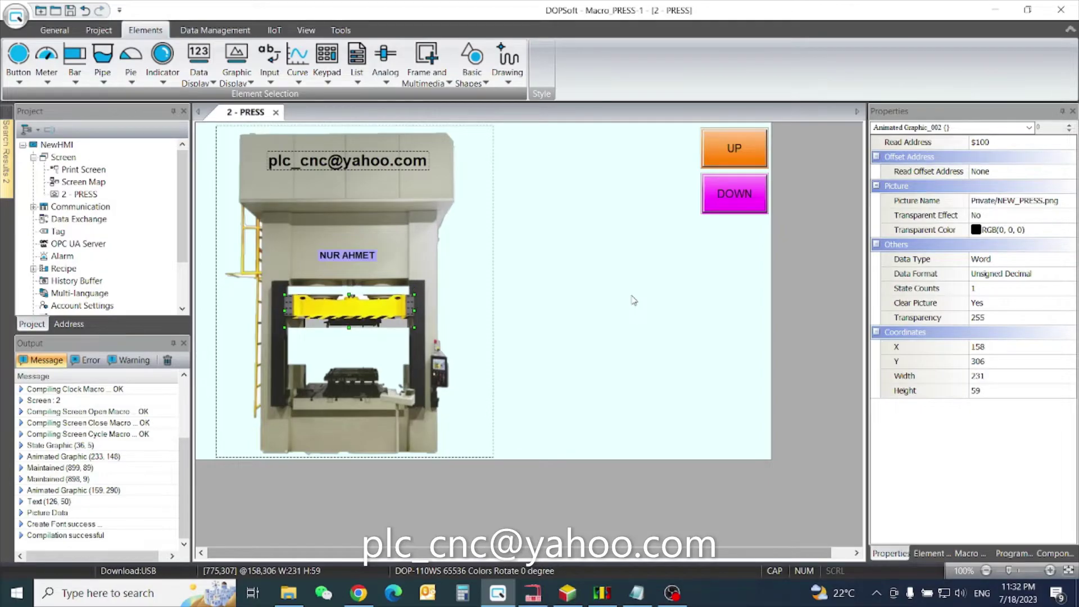
{"action": "key", "text": "Up"}
{"action": "key", "text": "Up"}
{"action": "key", "text": "Up"}
{"action": "key", "text": "Up"}
{"action": "key", "text": "Up"}
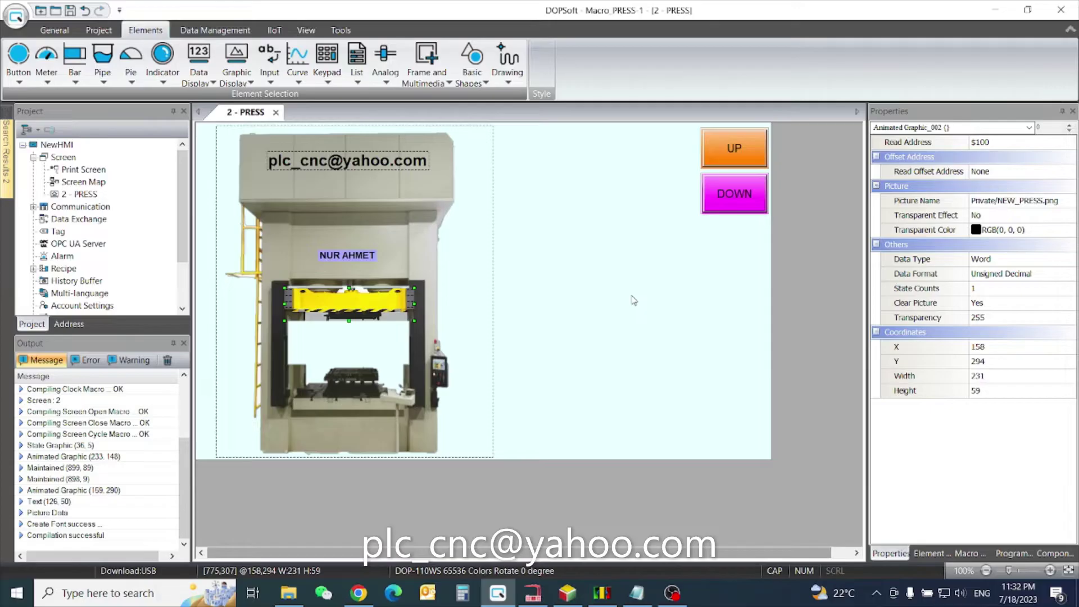
{"action": "key", "text": "Up"}
{"action": "key", "text": "Up"}
Step: Nudge the ram further down, settling it at X 158, Y 343
{"action": "key", "text": "Down"}
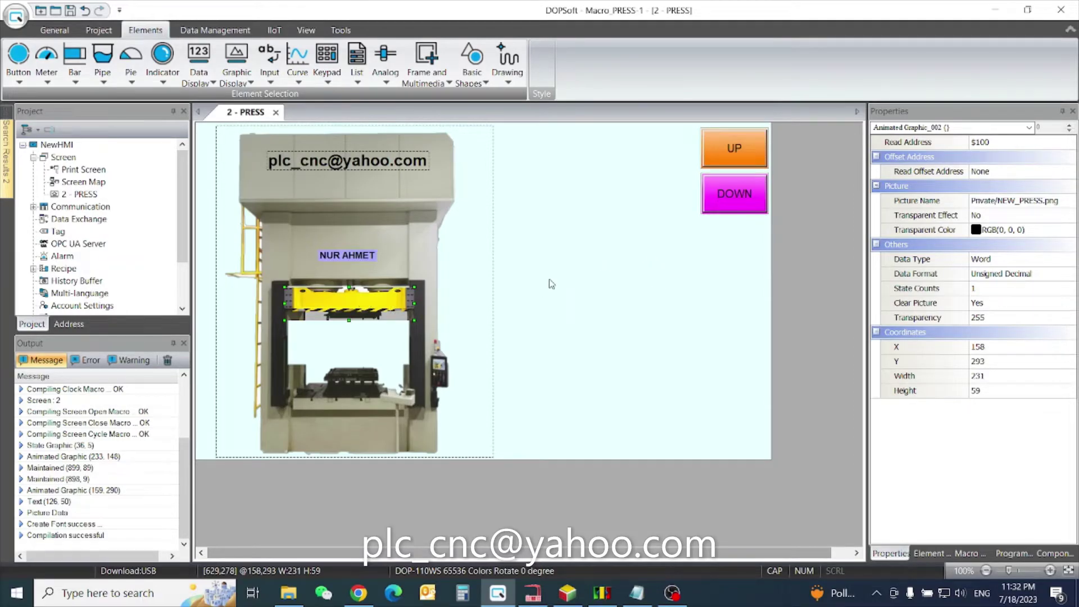
{"action": "key", "text": "Down"}
{"action": "key", "text": "Down"}
{"action": "key", "text": "Down"}
{"action": "key", "text": "Down"}
{"action": "key", "text": "Down"}
{"action": "key", "text": "Down"}
{"action": "key", "text": "Down"}
{"action": "key", "text": "Down"}
{"action": "key", "text": "Down"}
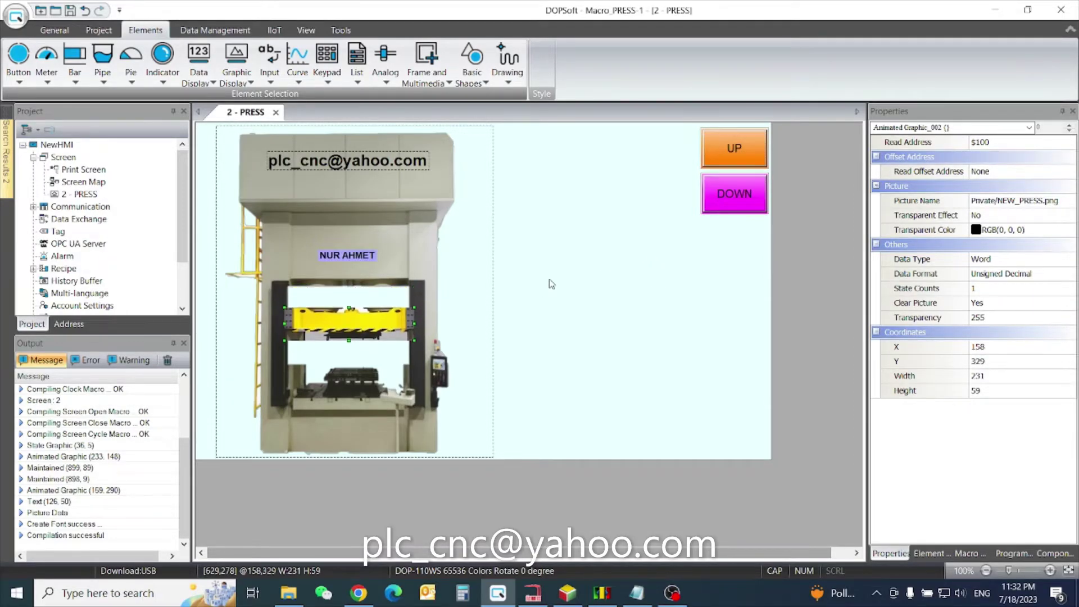
{"action": "key", "text": "Down"}
{"action": "key", "text": "Down"}
{"action": "key", "text": "Down"}
{"action": "key", "text": "Down"}
{"action": "key", "text": "Down"}
{"action": "key", "text": "Down"}
{"action": "key", "text": "Down"}
{"action": "key", "text": "Down"}
{"action": "key", "text": "Down"}
{"action": "key", "text": "Up"}
{"action": "key", "text": "Up"}
{"action": "key", "text": "Up"}
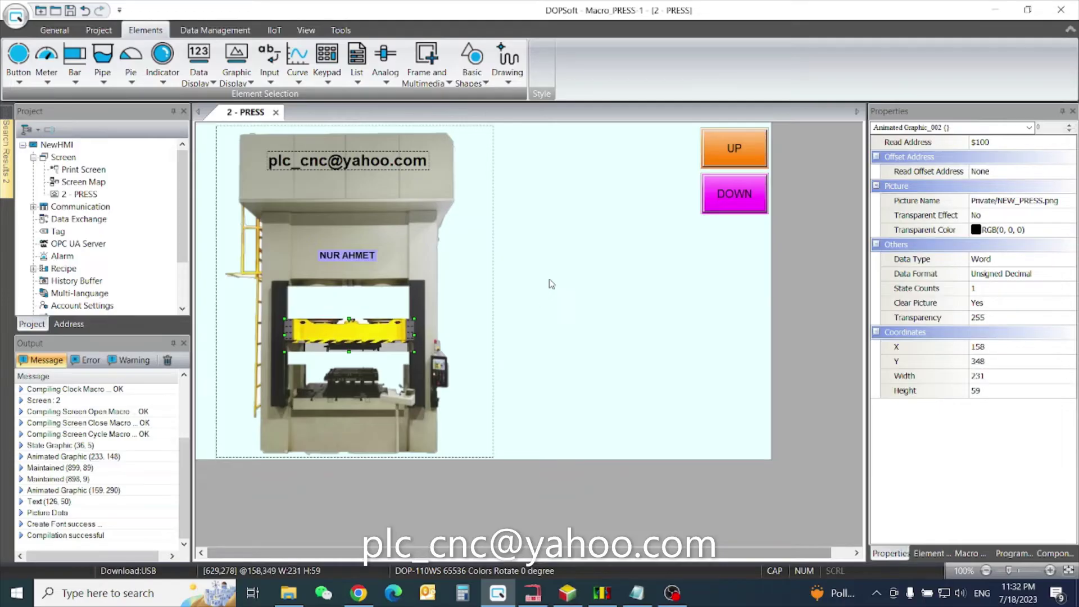
{"action": "key", "text": "Up"}
{"action": "key", "text": "Up"}
{"action": "key", "text": "Up"}
{"action": "key", "text": "Up"}
{"action": "key", "text": "Up"}
{"action": "key", "text": "Up"}
{"action": "key", "text": "Up"}
{"action": "key", "text": "Up"}
{"action": "key", "text": "Up"}
{"action": "key", "text": "Up"}
{"action": "key", "text": "Up"}
{"action": "key", "text": "Up"}
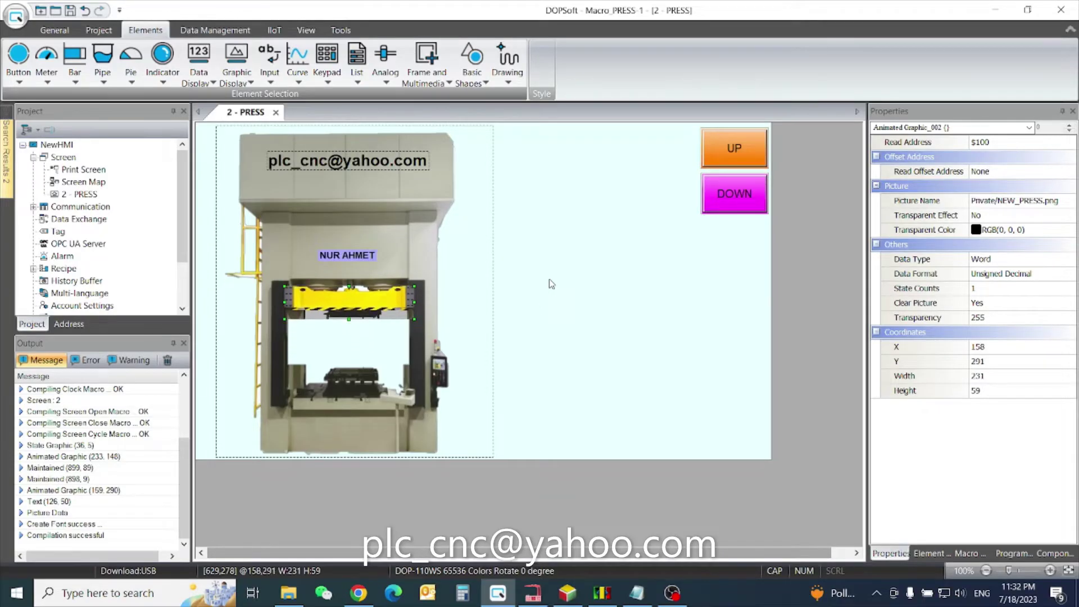
{"action": "key", "text": "Down"}
{"action": "key", "text": "Down"}
{"action": "key", "text": "Down"}
{"action": "key", "text": "Down"}
{"action": "key", "text": "Down"}
{"action": "key", "text": "Down"}
{"action": "key", "text": "Down"}
{"action": "key", "text": "Down"}
{"action": "key", "text": "Down"}
{"action": "key", "text": "Down"}
{"action": "key", "text": "Down"}
{"action": "key", "text": "Down"}
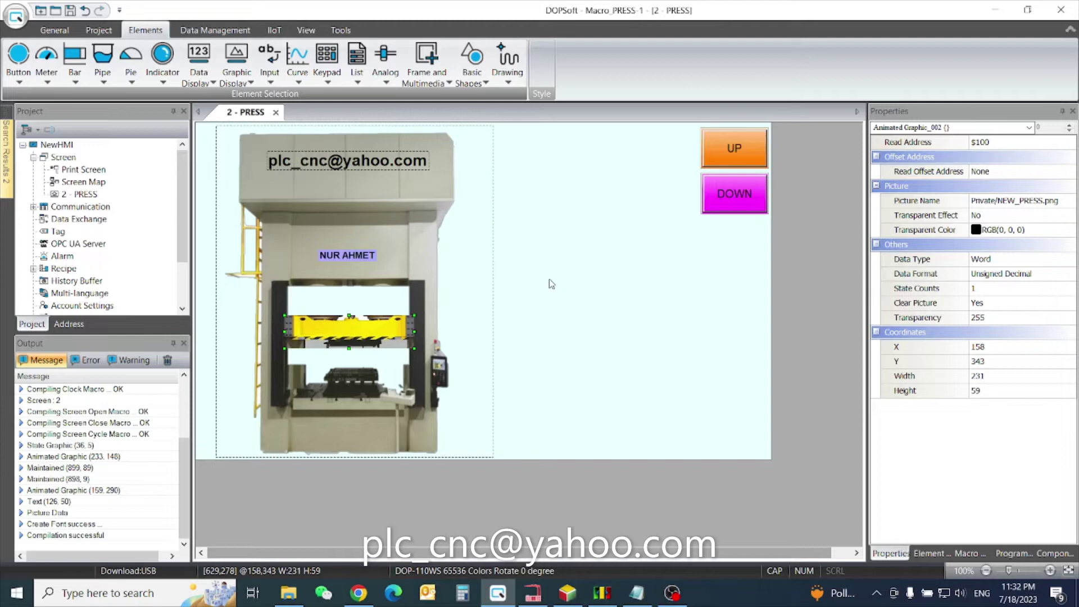
{"action": "key", "text": "Down"}
{"action": "key", "text": "Down"}
{"action": "key", "text": "Down"}
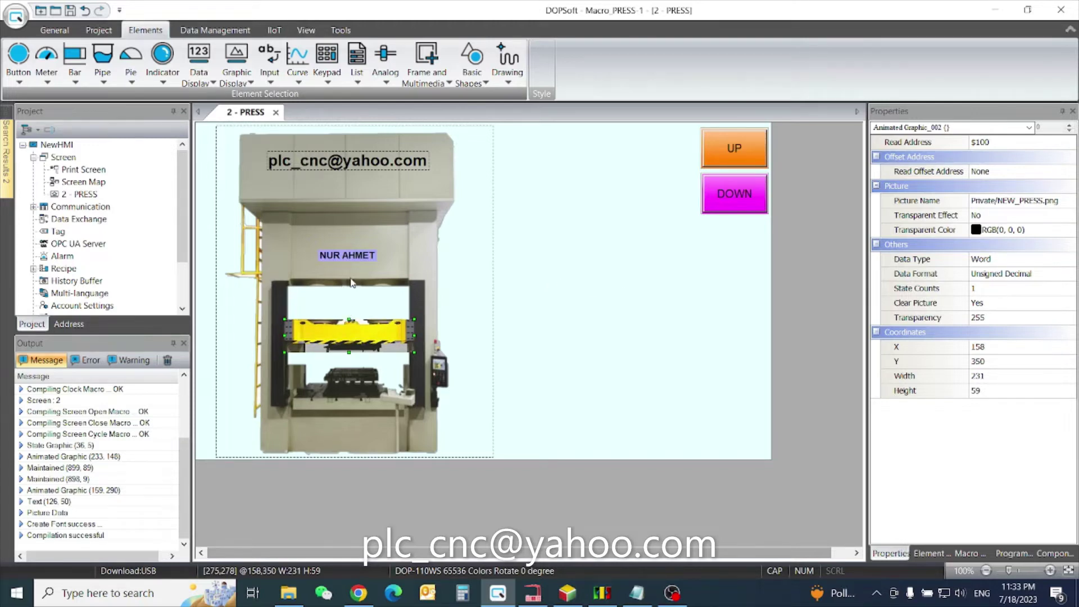
Step: Draw a second animated graphic beside the press
{"action": "left_click", "coordinate": [602, 338]}
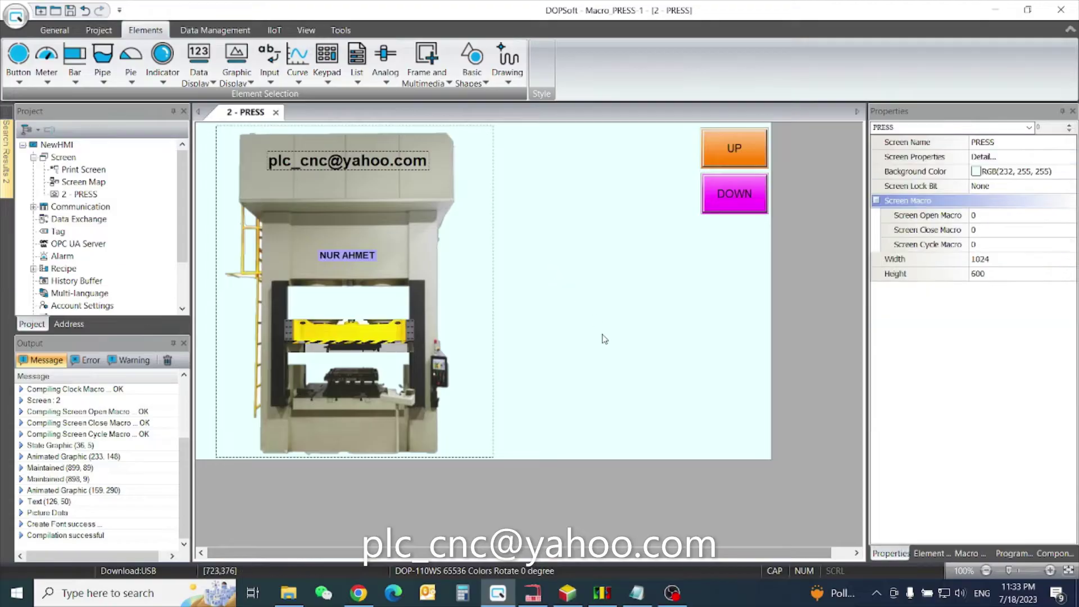
{"action": "left_click", "coordinate": [251, 84]}
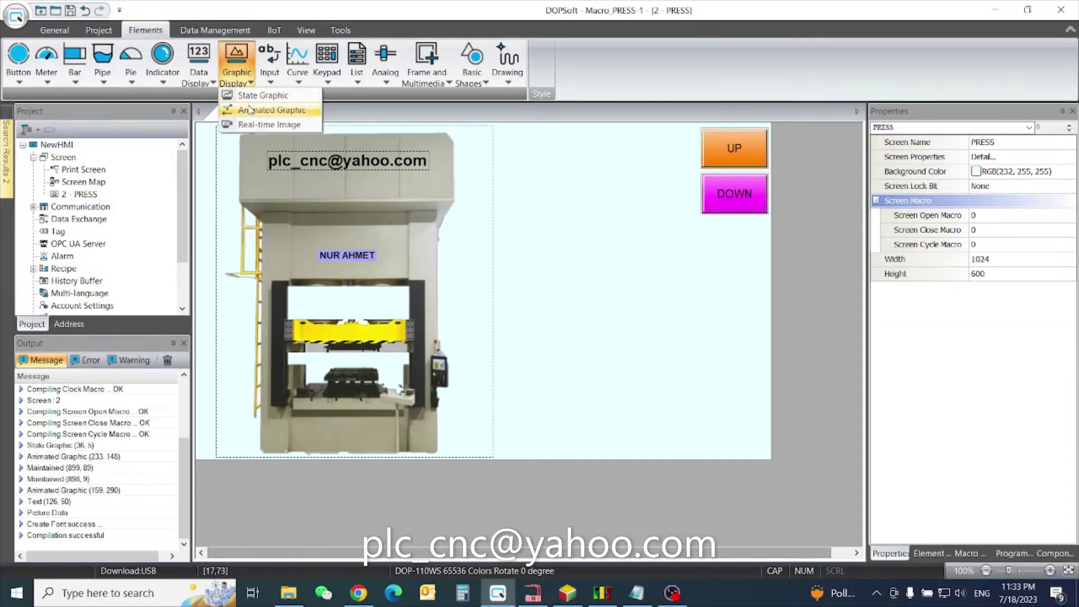
{"action": "left_click", "coordinate": [270, 110]}
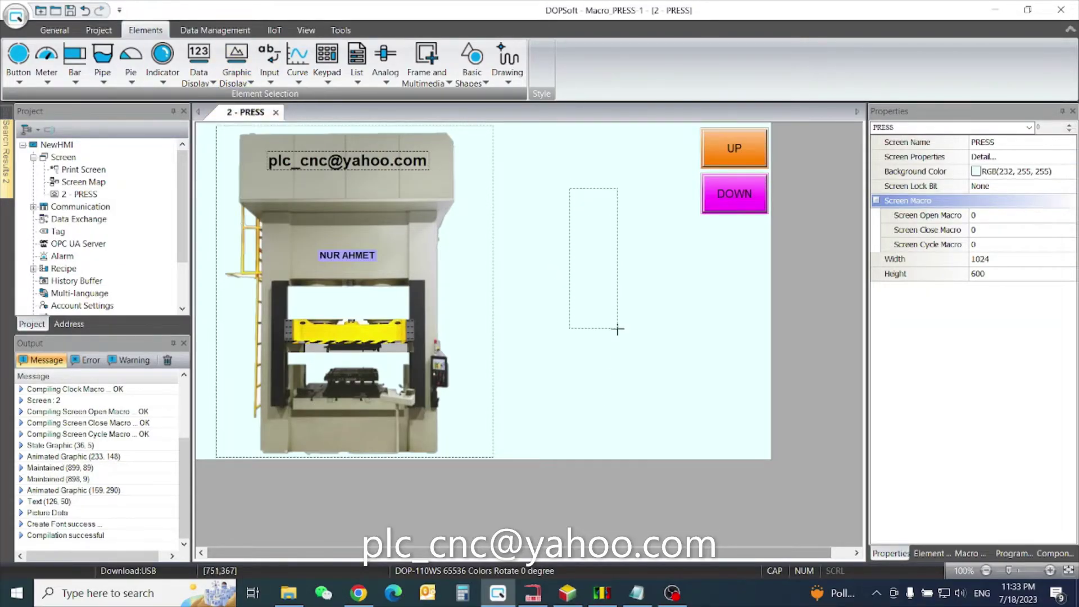
{"action": "left_click_drag", "start_coordinate": [569, 189], "coordinate": [619, 328]}
{"action": "double_click", "coordinate": [601, 247]}
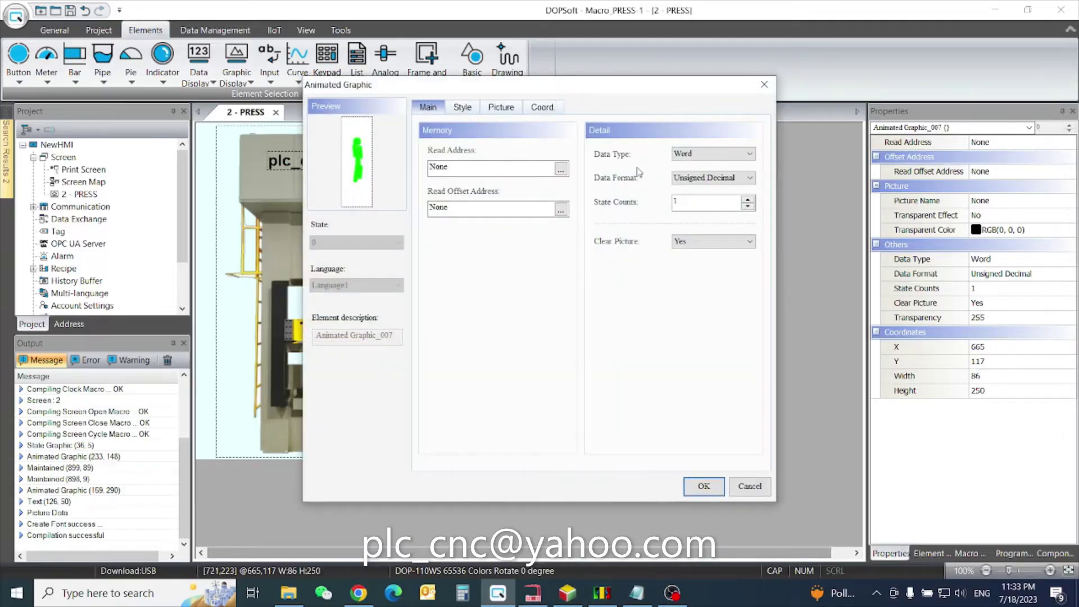
Step: Set the new graphic's read address to internal memory $90
{"action": "left_click", "coordinate": [560, 170]}
{"action": "left_click", "coordinate": [527, 135]}
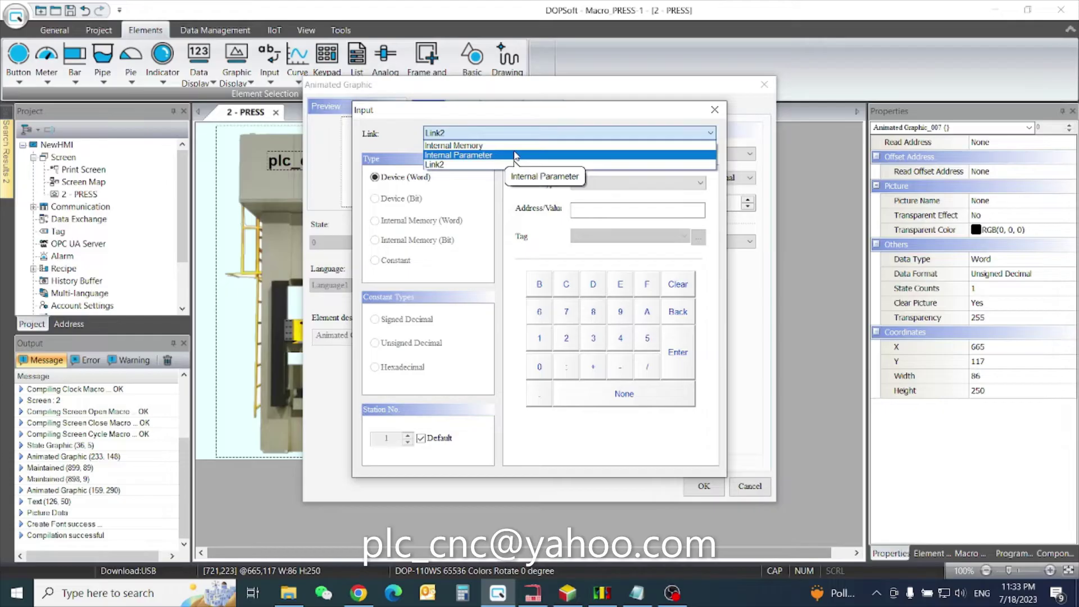
{"action": "left_click", "coordinate": [511, 145]}
{"action": "type", "text": "90"}
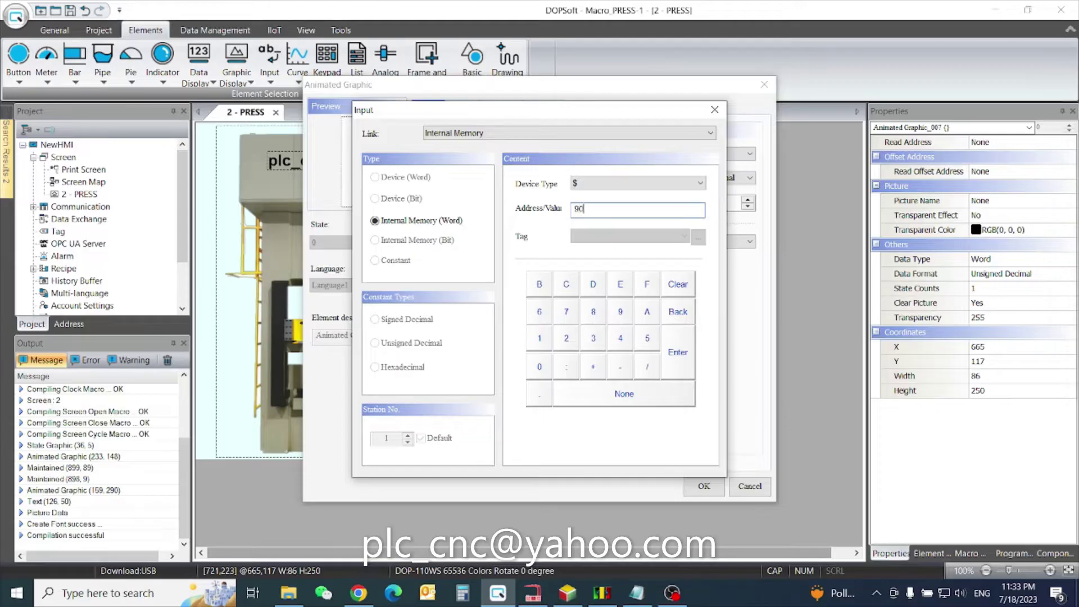
{"action": "left_click", "coordinate": [686, 365]}
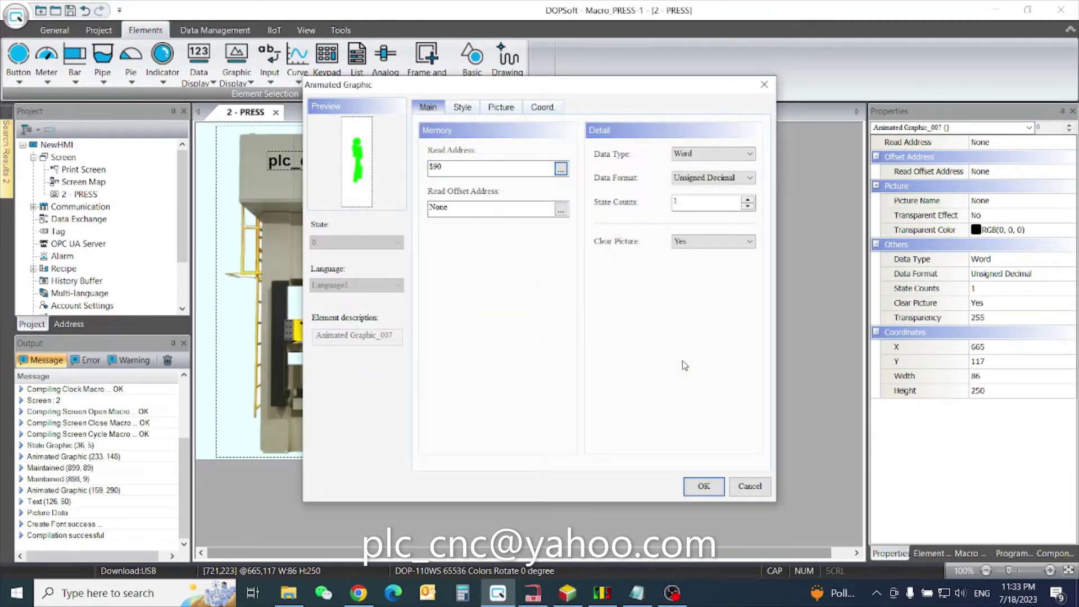
Step: Assign Private/Short vertical pipe.png to State 0 with Stretch All
{"action": "left_click", "coordinate": [465, 113]}
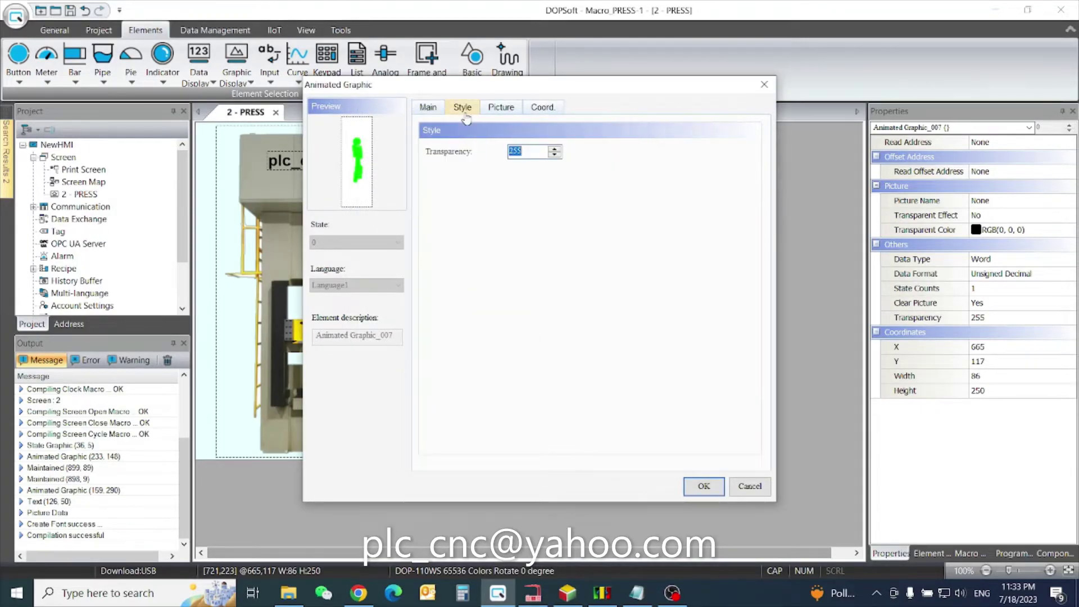
{"action": "left_click", "coordinate": [501, 107]}
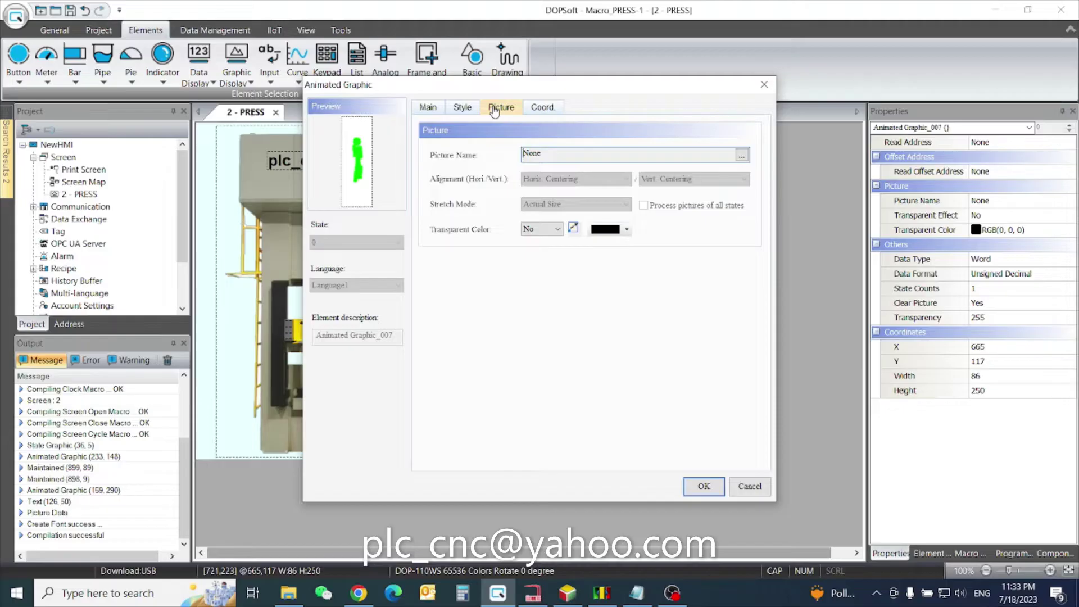
{"action": "left_click", "coordinate": [743, 157]}
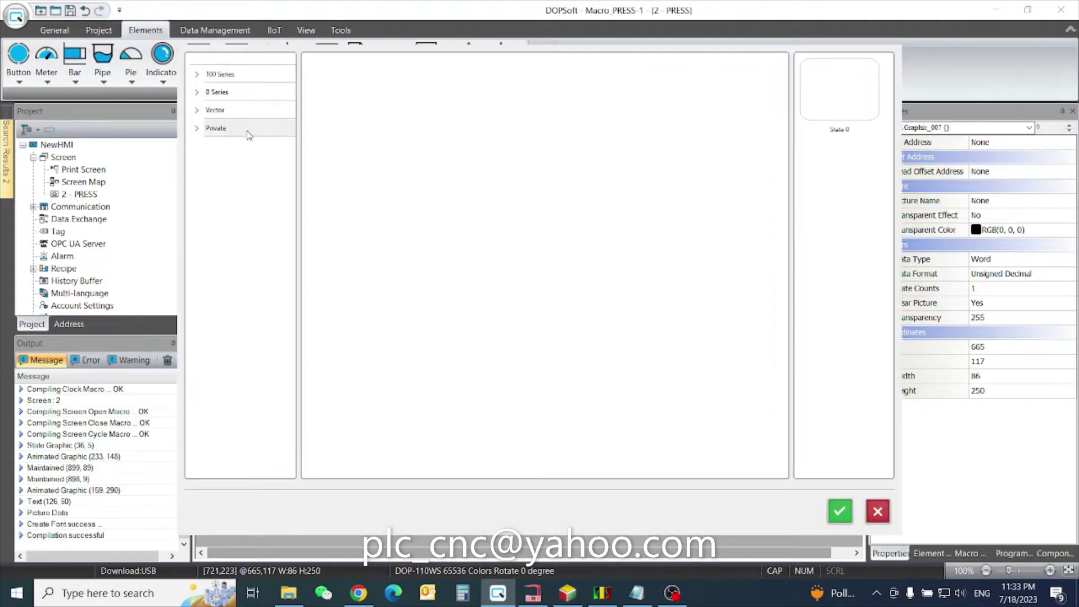
{"action": "left_click", "coordinate": [206, 131]}
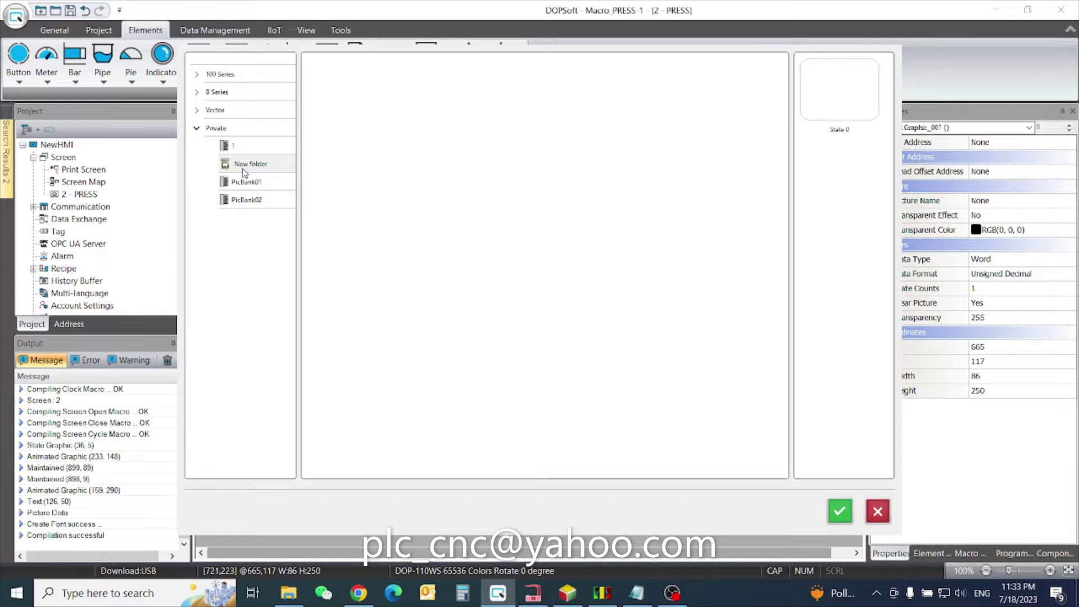
{"action": "left_click", "coordinate": [244, 165]}
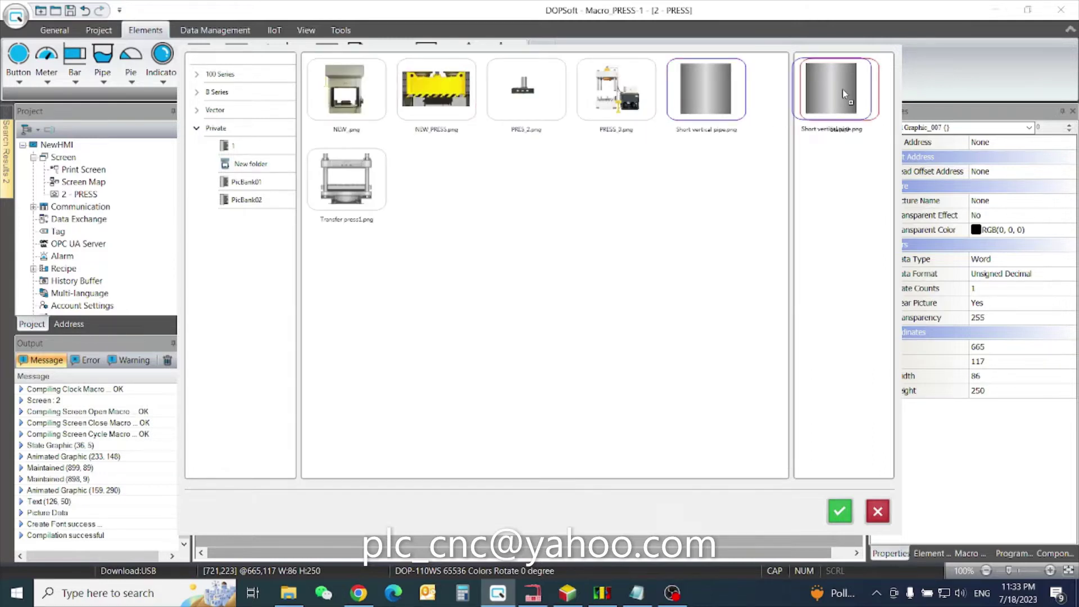
{"action": "left_click_drag", "start_coordinate": [719, 94], "coordinate": [843, 88]}
{"action": "left_click", "coordinate": [840, 512]}
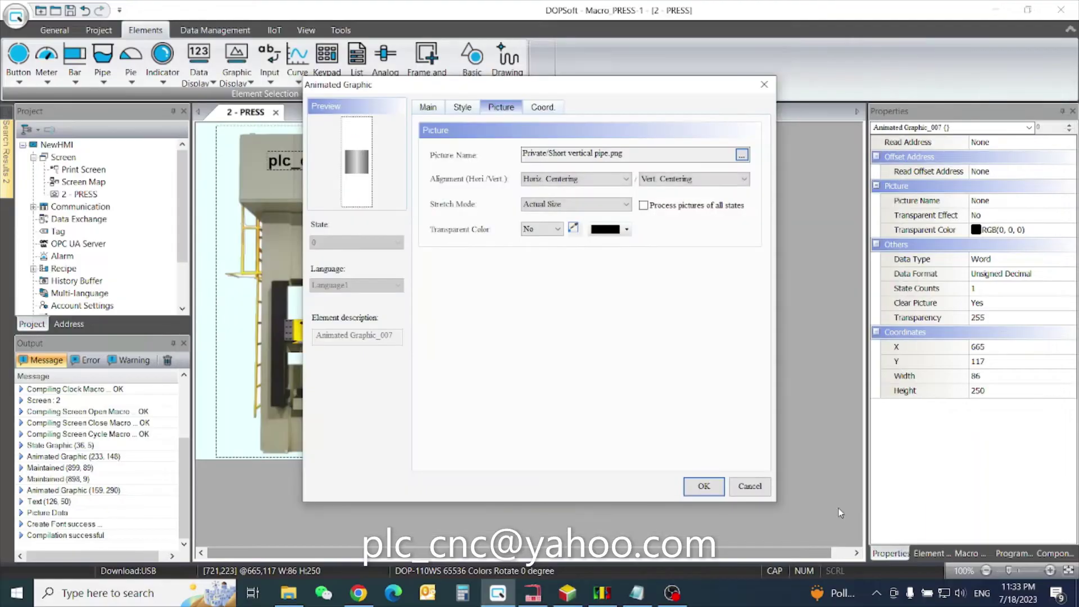
{"action": "left_click", "coordinate": [613, 203]}
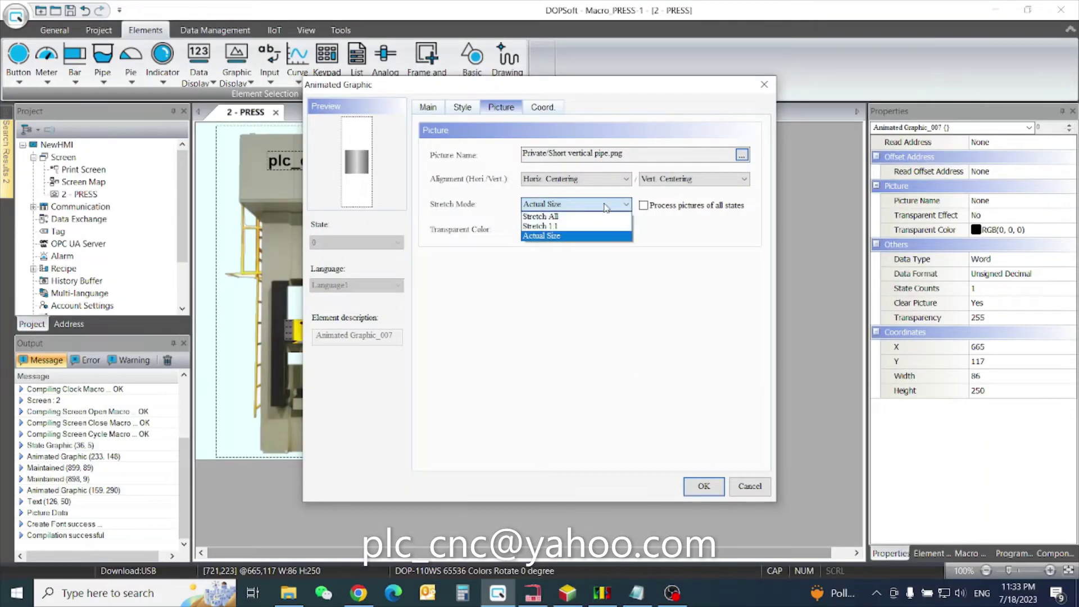
{"action": "left_click", "coordinate": [585, 221]}
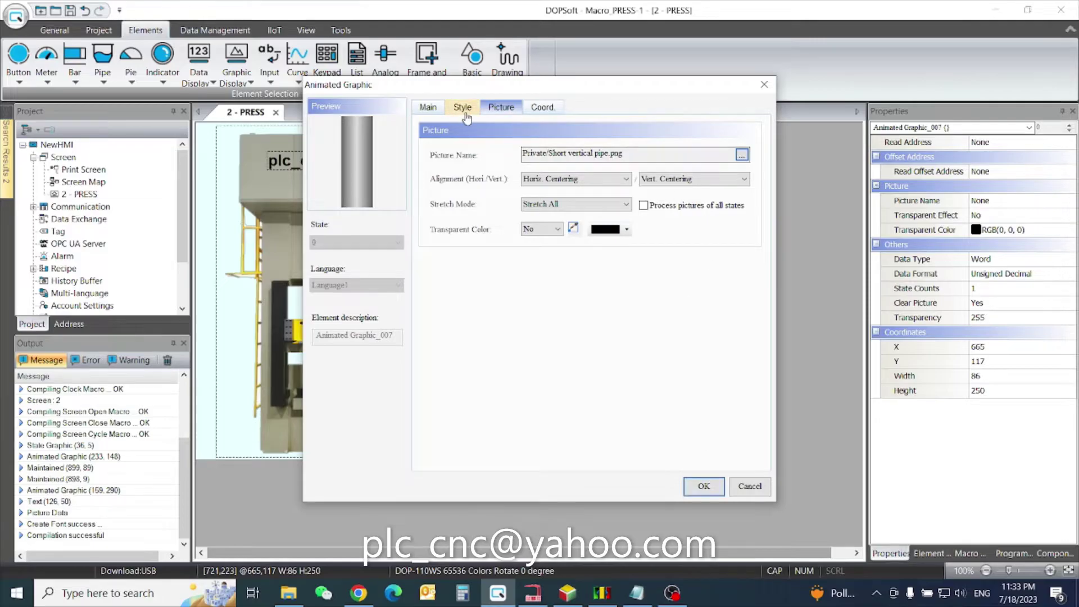
Step: Enter width 91 and height 164 on the Coord tab
{"action": "left_click", "coordinate": [543, 107]}
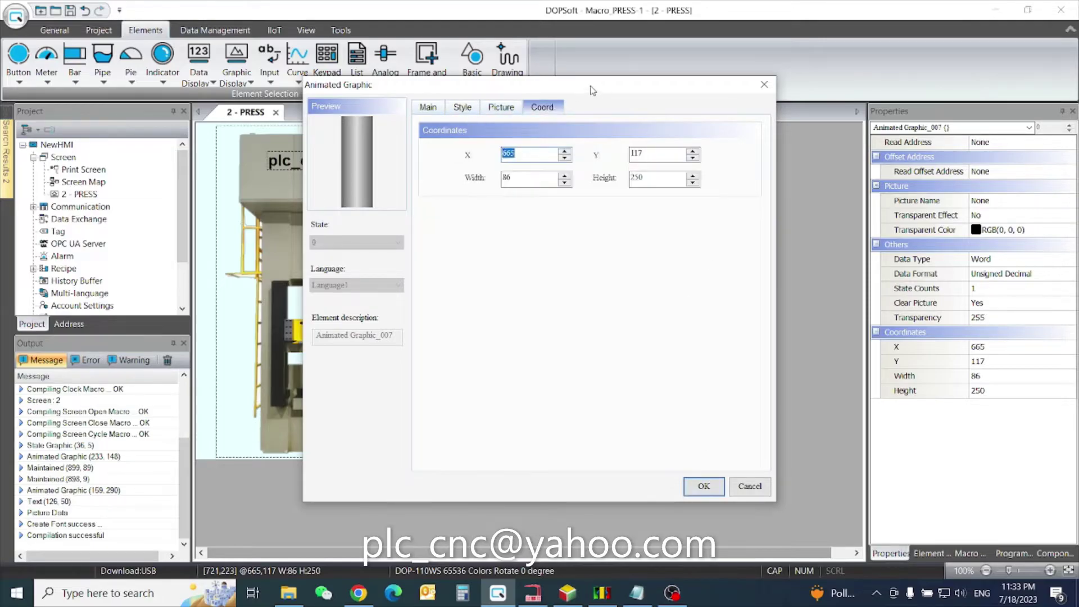
{"action": "left_click_drag", "start_coordinate": [591, 90], "coordinate": [736, 105]}
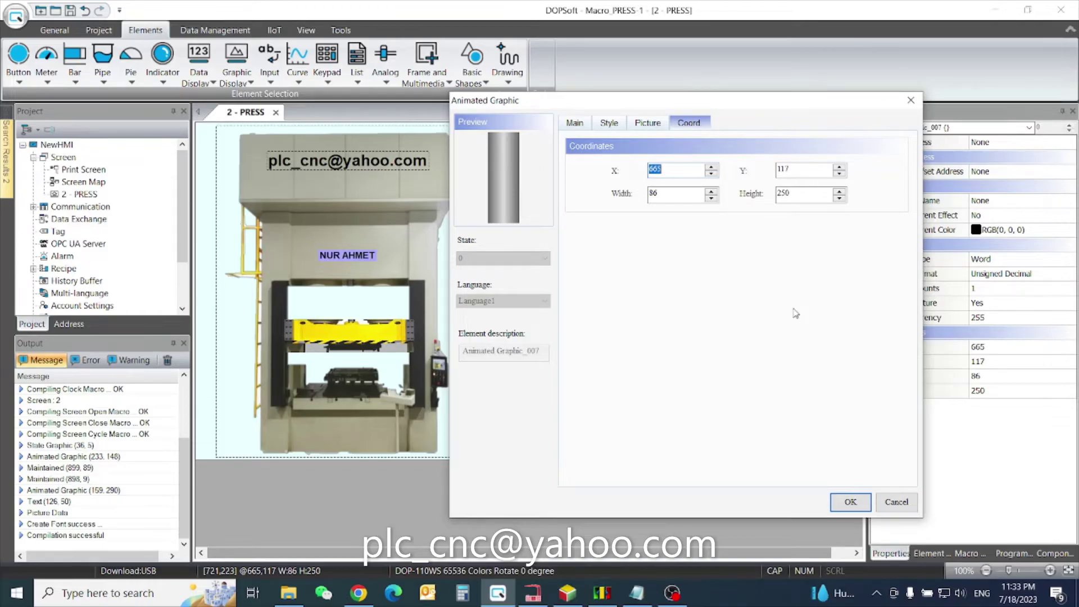
{"action": "double_click", "coordinate": [675, 193]}
{"action": "double_click", "coordinate": [654, 193]}
{"action": "type", "text": "91"}
{"action": "double_click", "coordinate": [780, 193]}
{"action": "type", "text": "164"}
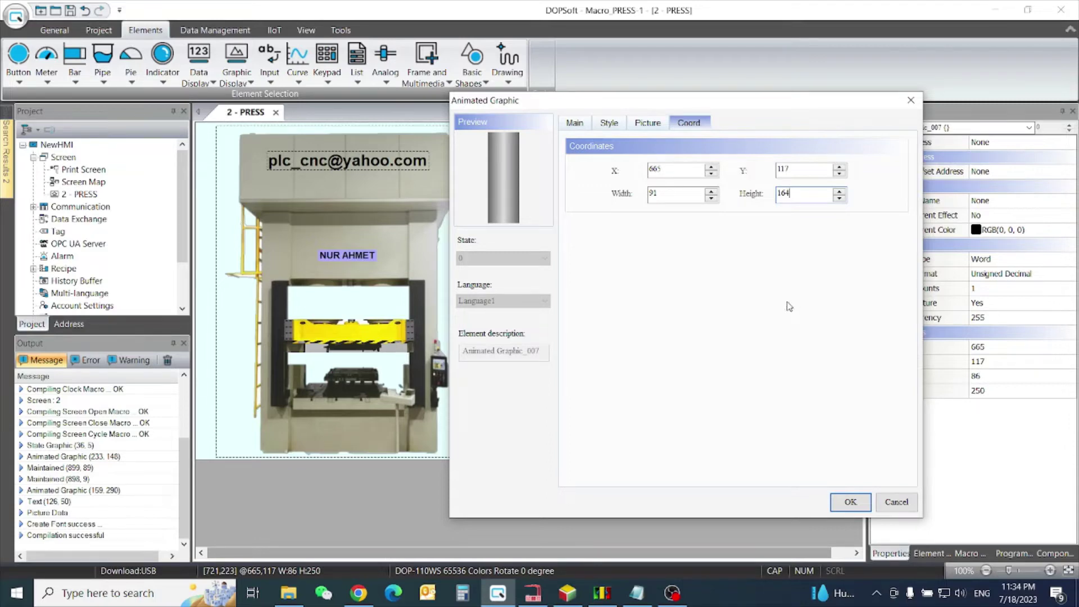
Step: Apply the pipe's size and place the cylinder on the press above the beam
{"action": "left_click", "coordinate": [850, 505]}
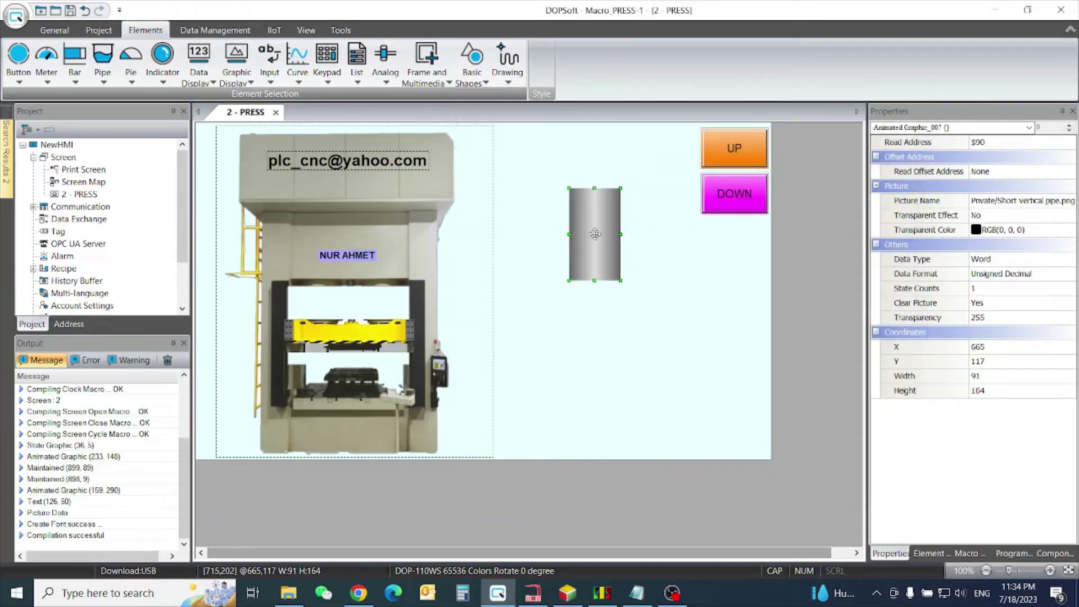
{"action": "left_click_drag", "start_coordinate": [595, 234], "coordinate": [353, 264]}
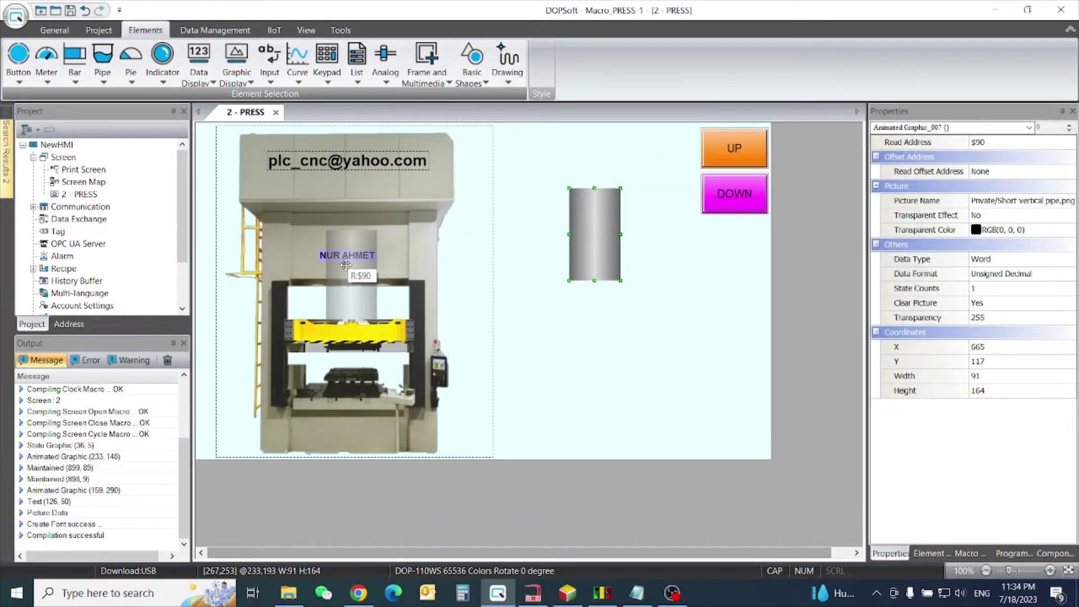
{"action": "left_click_drag", "start_coordinate": [346, 263], "coordinate": [339, 256]}
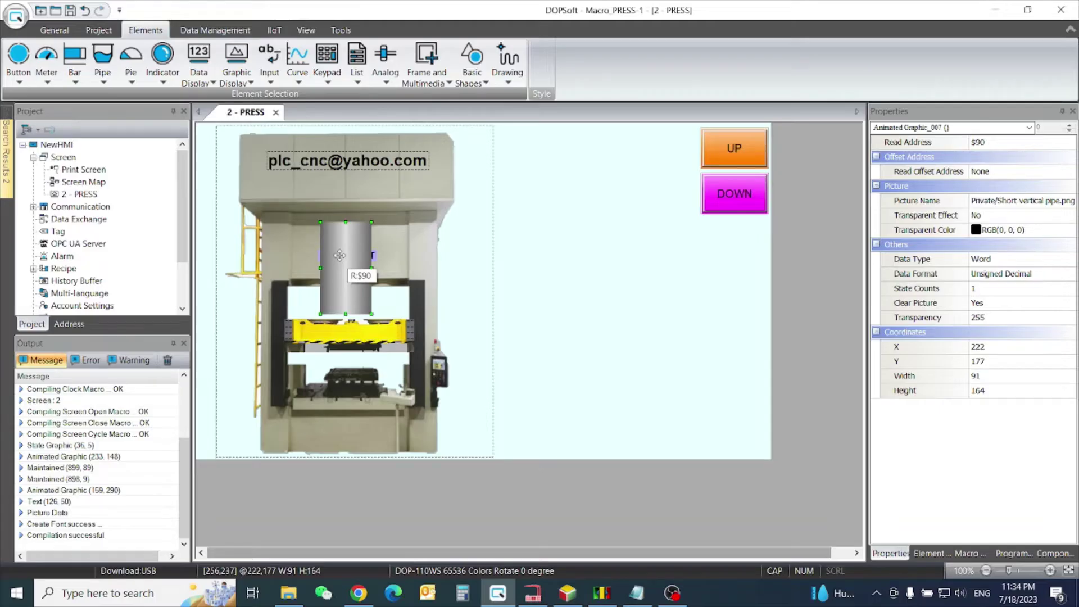
Step: Raise the yellow beam to the cylinder's lower end at Y 295
{"action": "left_click", "coordinate": [341, 333]}
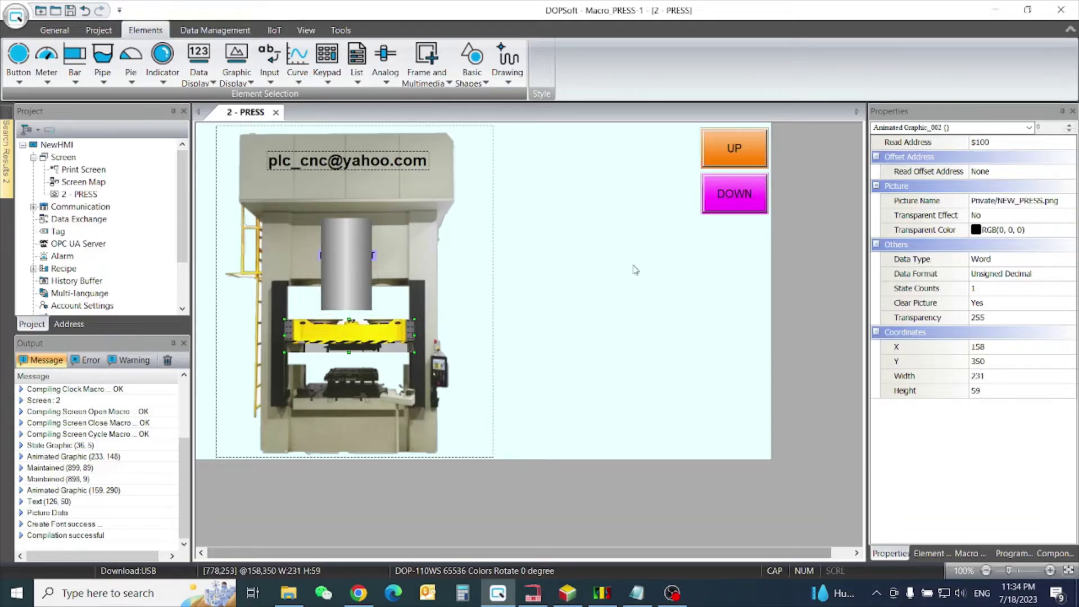
{"action": "key", "text": "Up"}
{"action": "key", "text": "Up"}
{"action": "key", "text": "Up"}
{"action": "key", "text": "Up"}
{"action": "key", "text": "Up"}
{"action": "key", "text": "Up"}
{"action": "key", "text": "Up"}
{"action": "key", "text": "Up"}
{"action": "key", "text": "Up"}
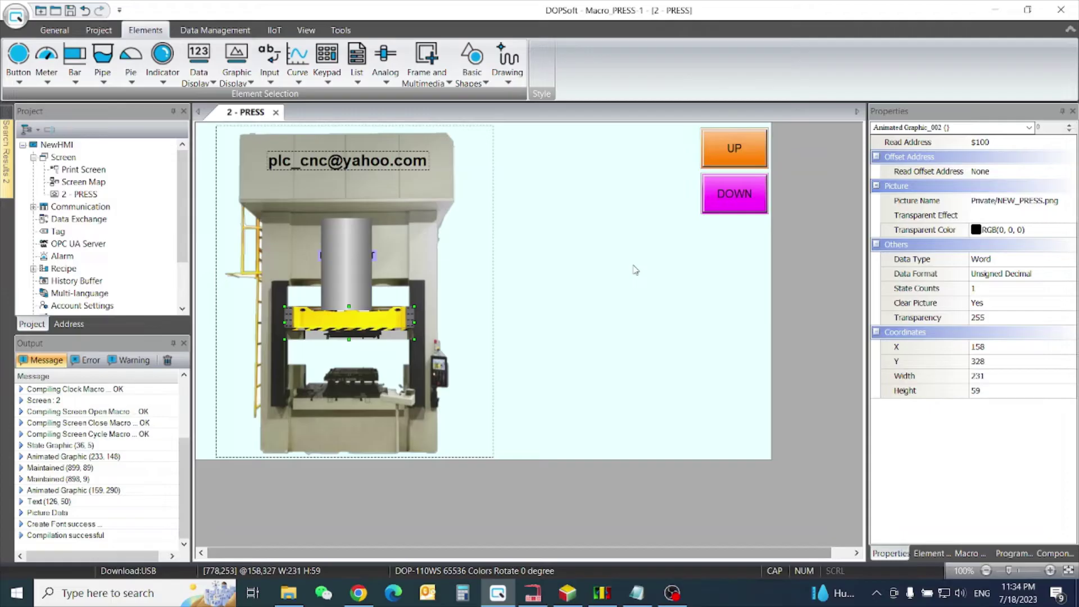
{"action": "key", "text": "Up"}
{"action": "key", "text": "Up"}
{"action": "key", "text": "Up"}
{"action": "key", "text": "Up"}
{"action": "key", "text": "Up"}
{"action": "key", "text": "Up"}
{"action": "key", "text": "Up"}
{"action": "key", "text": "Up"}
{"action": "key", "text": "Up"}
{"action": "key", "text": "Up"}
{"action": "key", "text": "Up"}
{"action": "key", "text": "Up"}
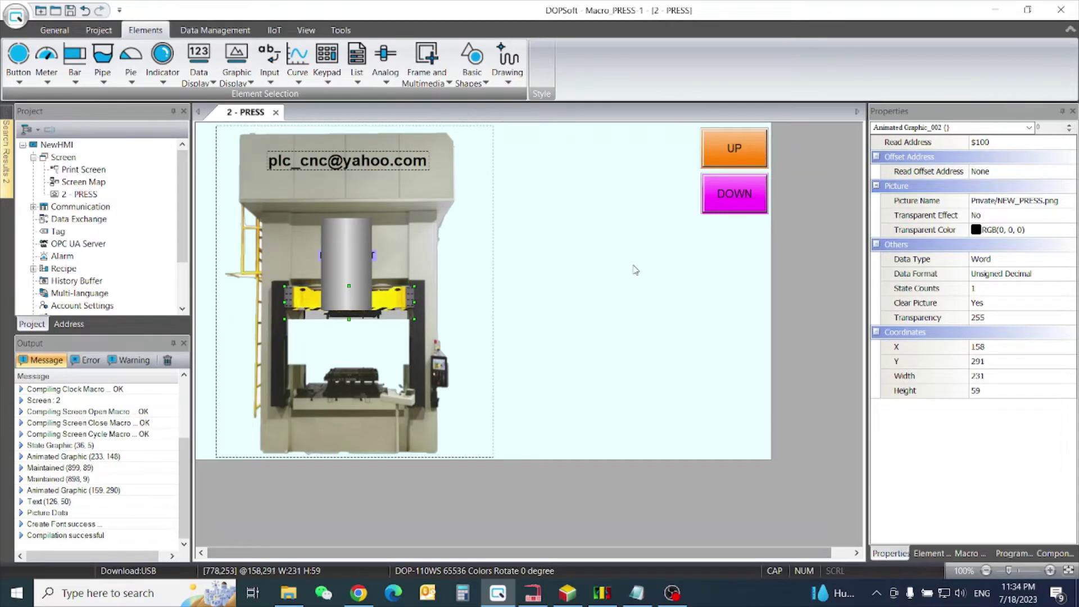
{"action": "key", "text": "Up"}
{"action": "key", "text": "Up"}
{"action": "key", "text": "Up"}
{"action": "key", "text": "Down"}
{"action": "key", "text": "Down"}
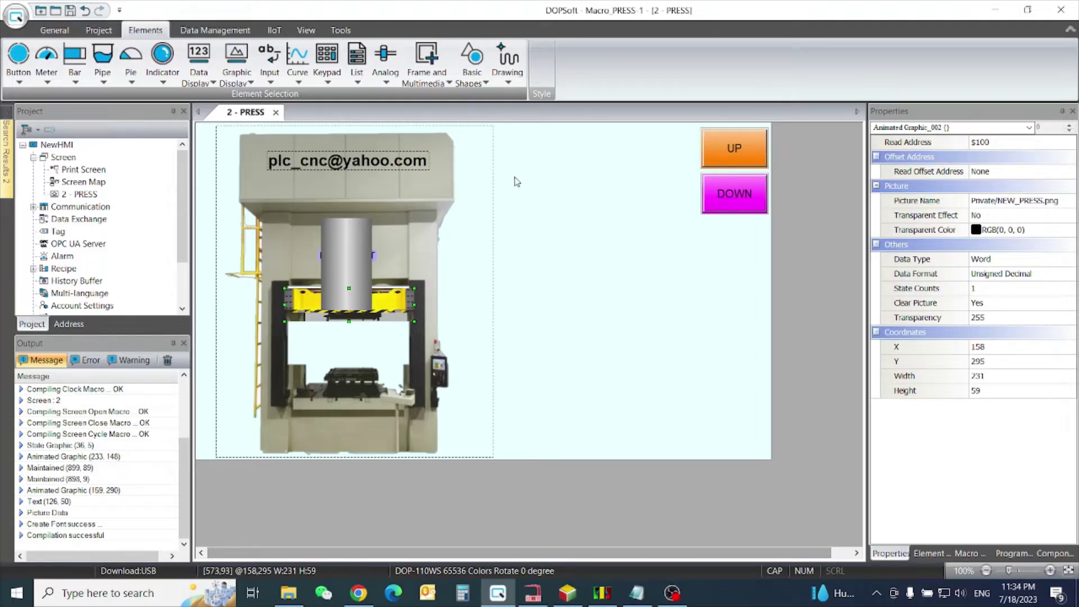
Step: Set the cylinder graphic's Coord position to X 234, Y 155
{"action": "double_click", "coordinate": [333, 260]}
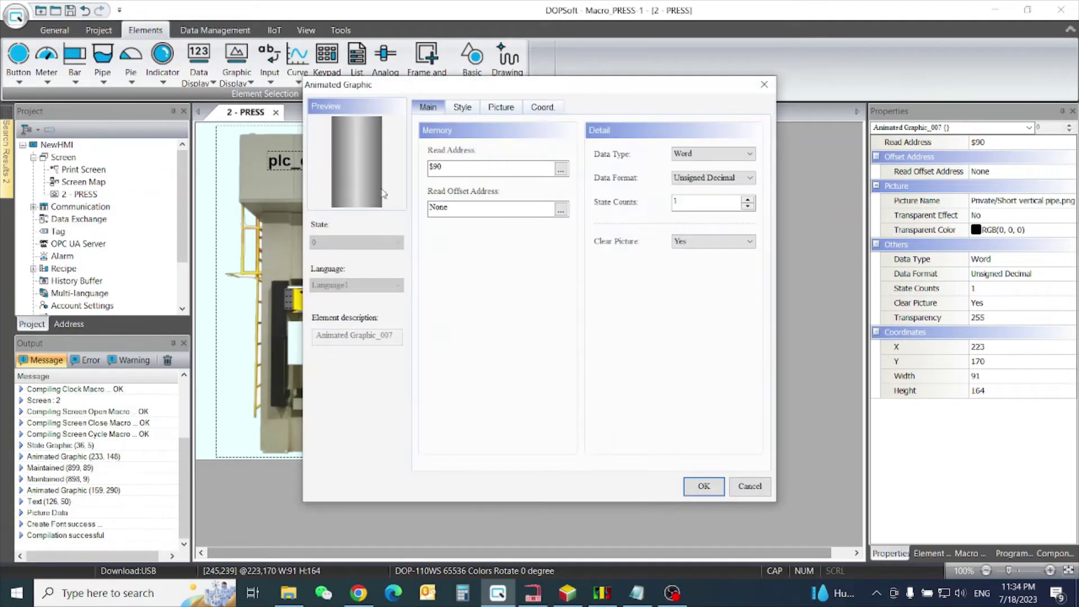
{"action": "left_click", "coordinate": [555, 116]}
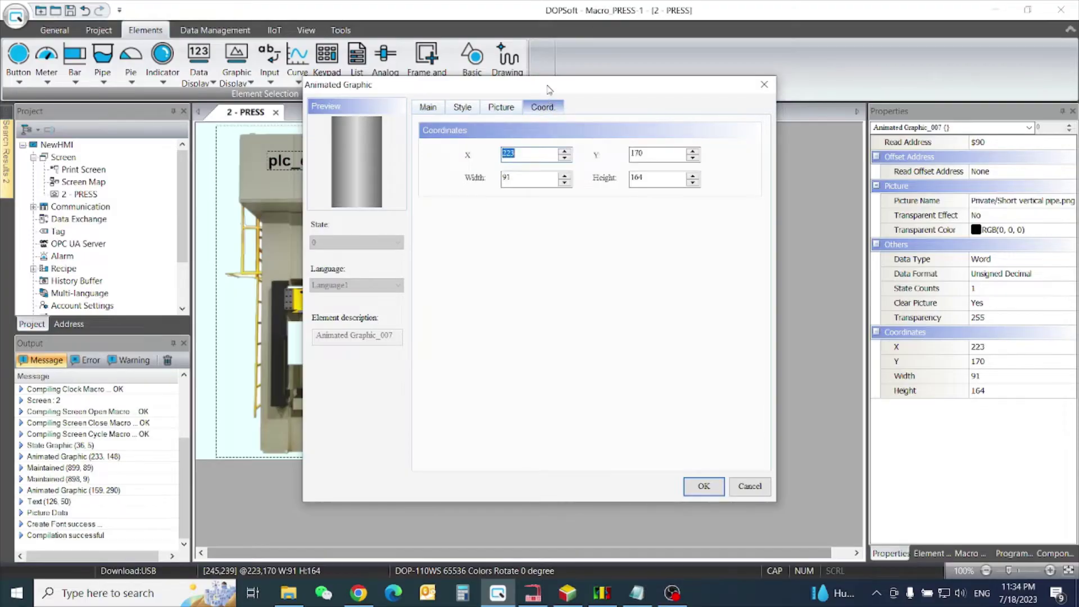
{"action": "left_click_drag", "start_coordinate": [545, 92], "coordinate": [676, 113]}
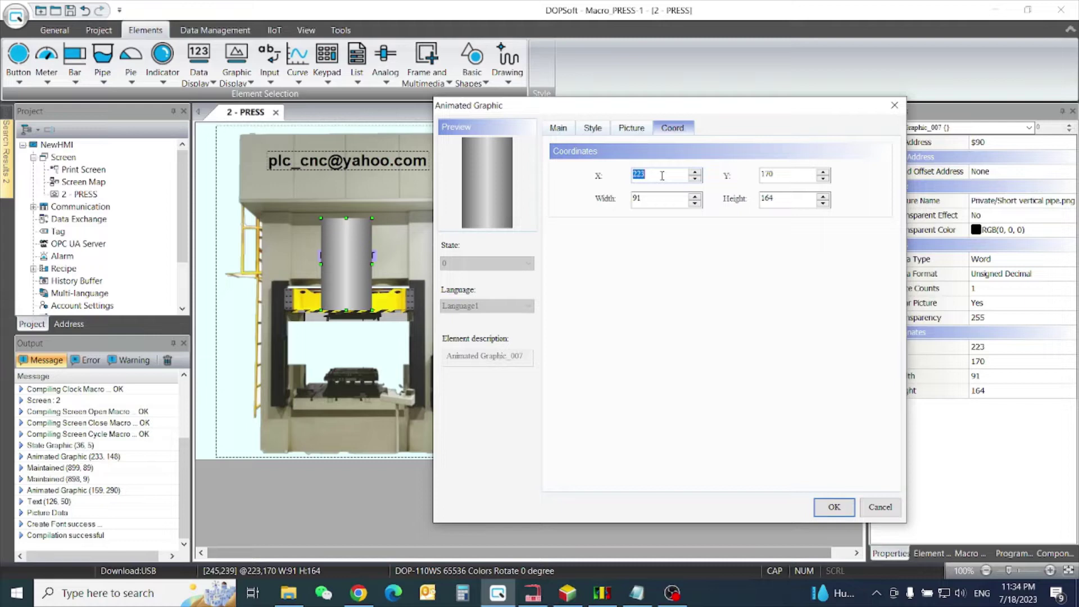
{"action": "left_click", "coordinate": [695, 172]}
{"action": "left_click", "coordinate": [696, 171]}
{"action": "key", "text": "BackSpace"}
{"action": "key", "text": "BackSpace"}
{"action": "key", "text": "BackSpace"}
{"action": "type", "text": "234"}
{"action": "key", "text": "Tab"}
{"action": "type", "text": "1"}
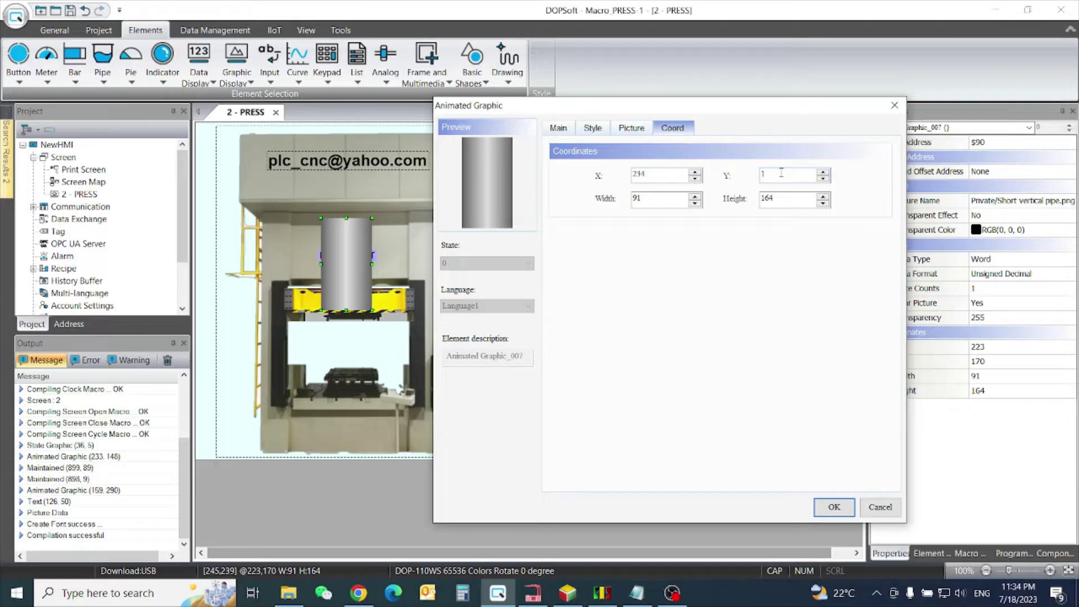
{"action": "type", "text": "59"}
{"action": "left_click", "coordinate": [831, 507]}
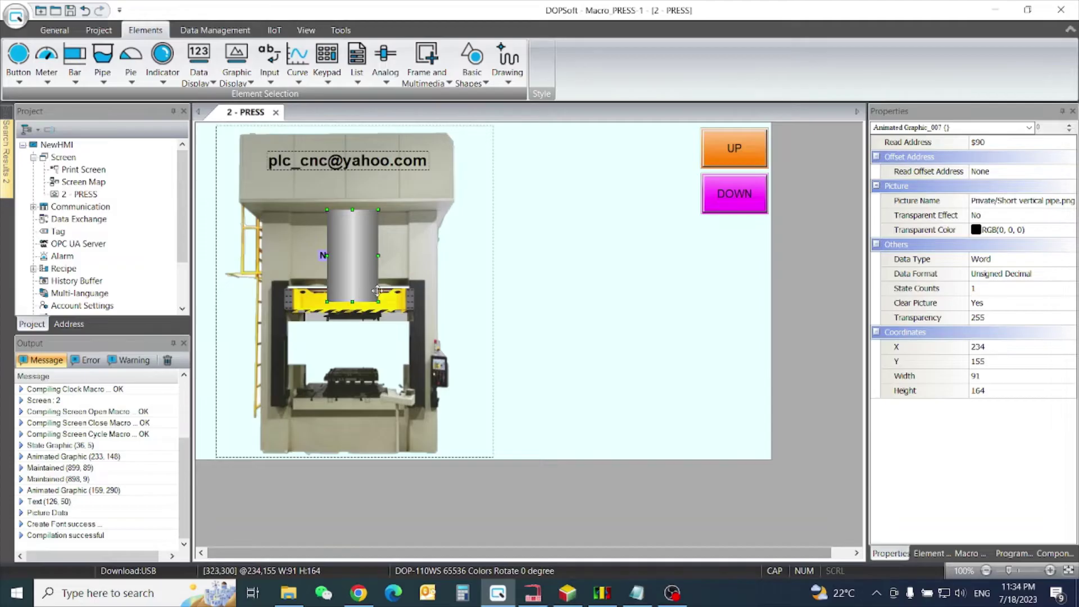
Step: Set the yellow plate graphic's Coord position to X 160, Y 290
{"action": "left_click", "coordinate": [395, 302]}
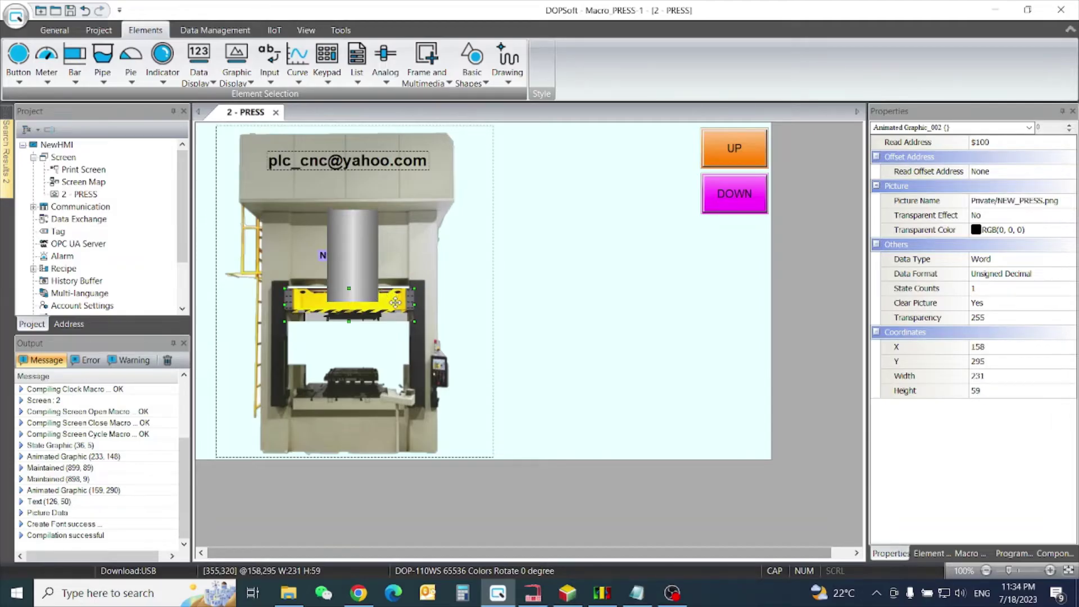
{"action": "double_click", "coordinate": [395, 303]}
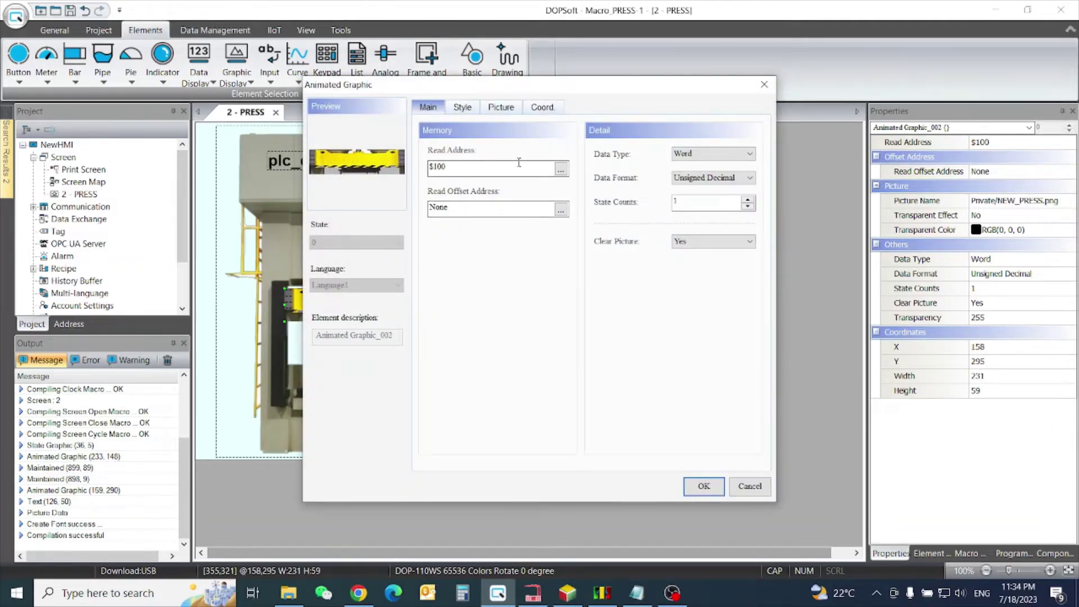
{"action": "left_click", "coordinate": [541, 107]}
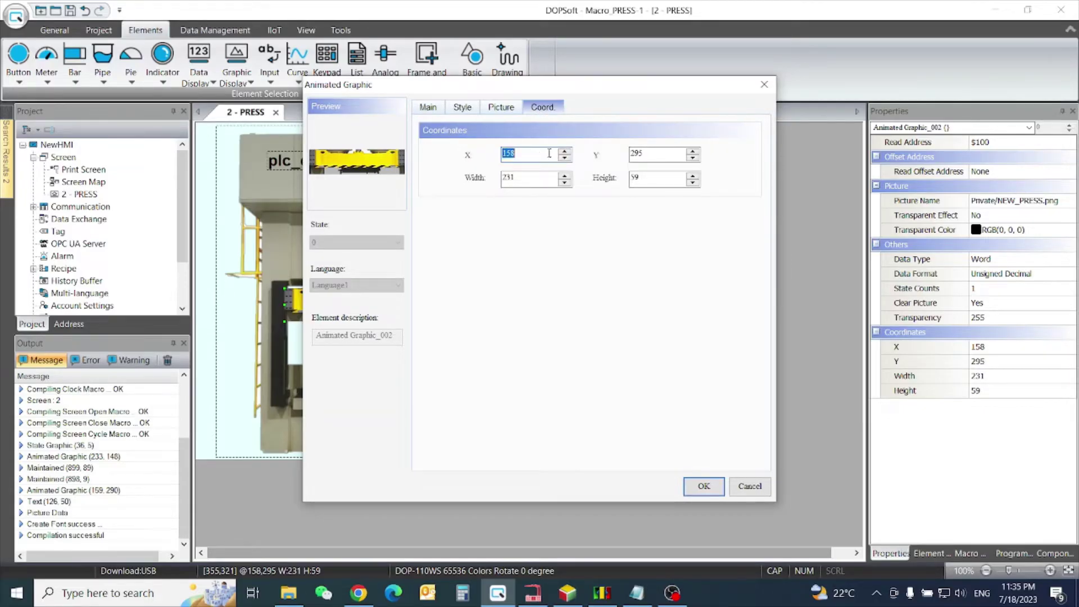
{"action": "left_click", "coordinate": [564, 150]}
{"action": "left_click", "coordinate": [710, 492]}
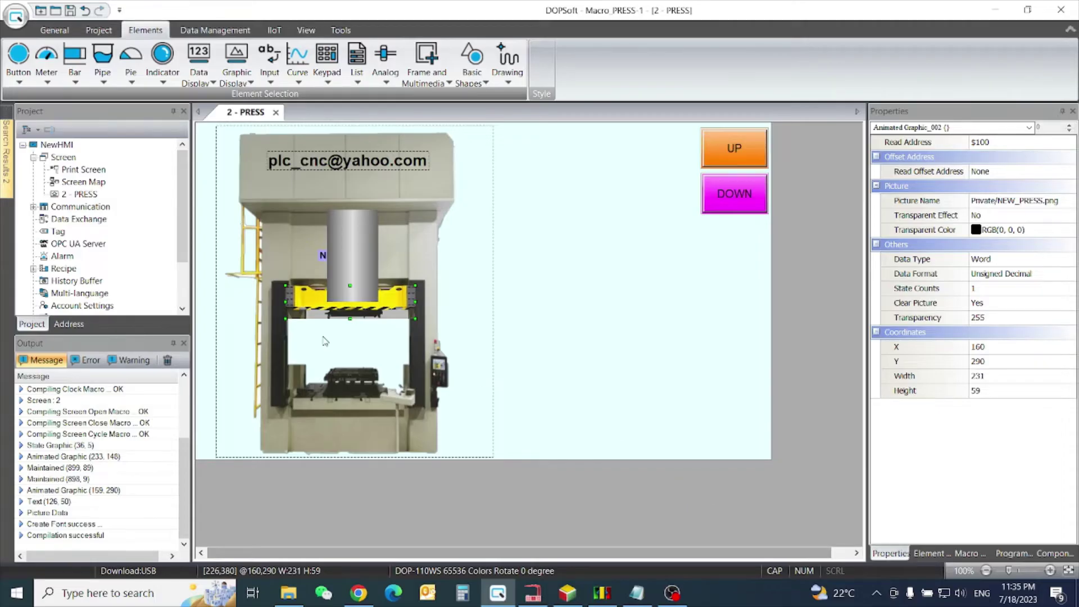
{"action": "left_click", "coordinate": [356, 251]}
{"action": "double_click", "coordinate": [355, 251]}
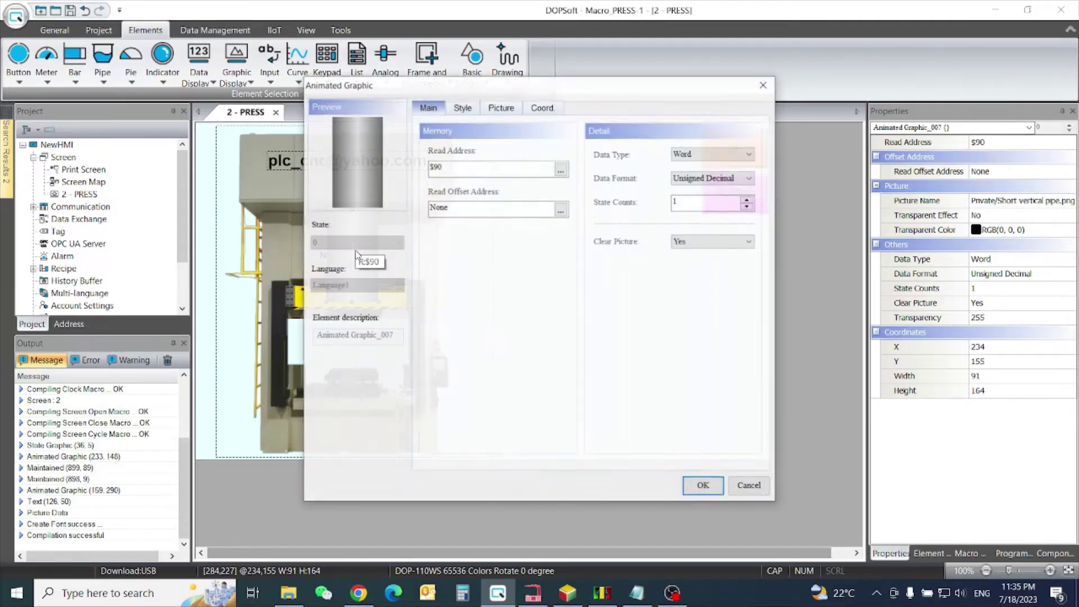
{"action": "left_click", "coordinate": [540, 106]}
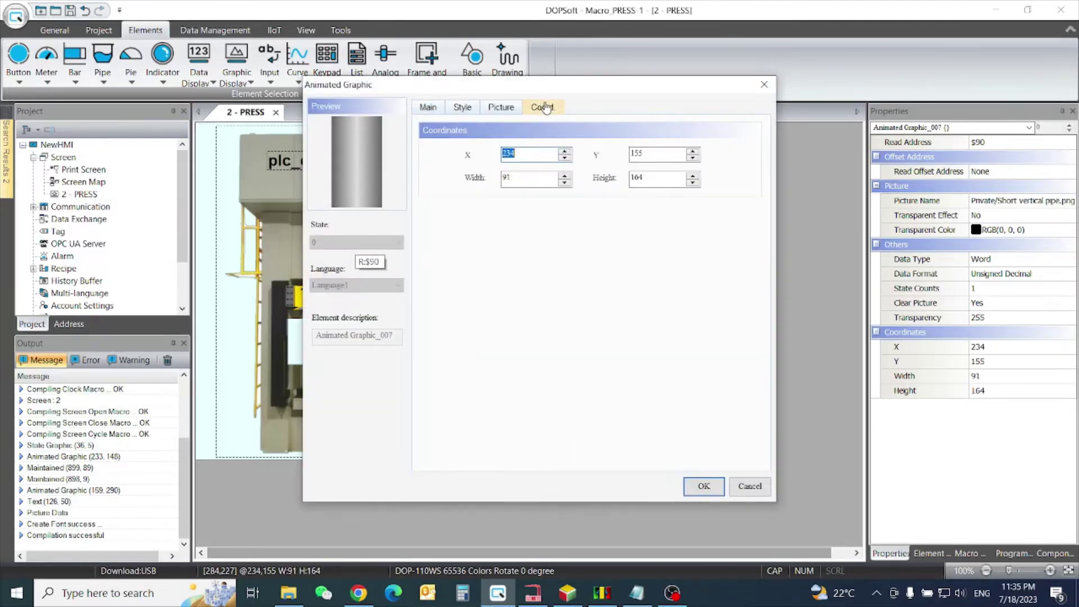
{"action": "left_click", "coordinate": [524, 155]}
{"action": "left_click", "coordinate": [703, 486]}
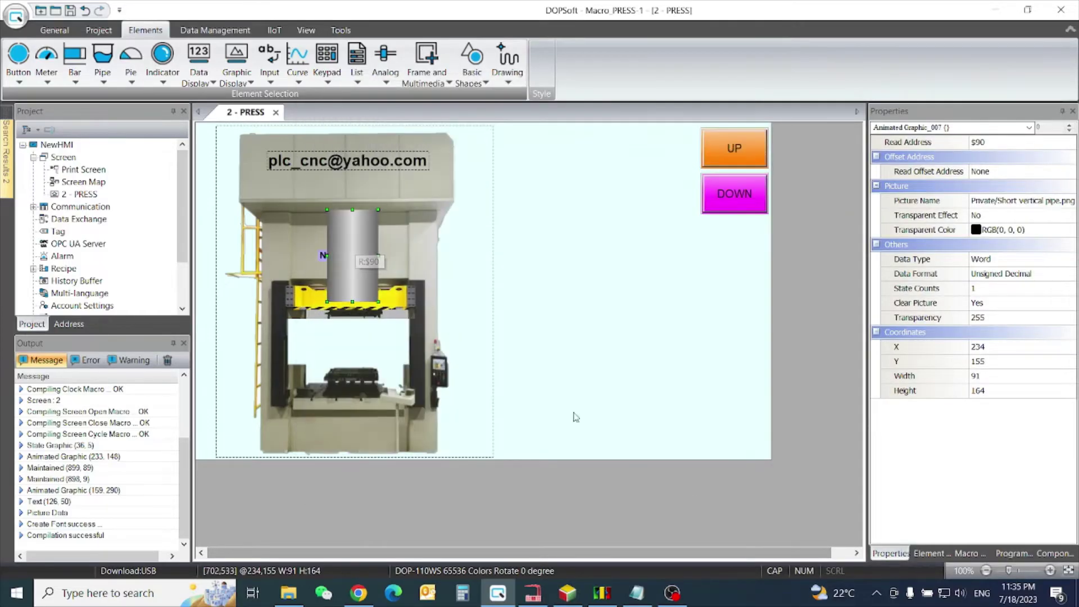
Step: Open the PRESS Screen Open Macro and type '$91 =' on line 1
{"action": "left_click", "coordinate": [54, 31]}
{"action": "left_click", "coordinate": [203, 76]}
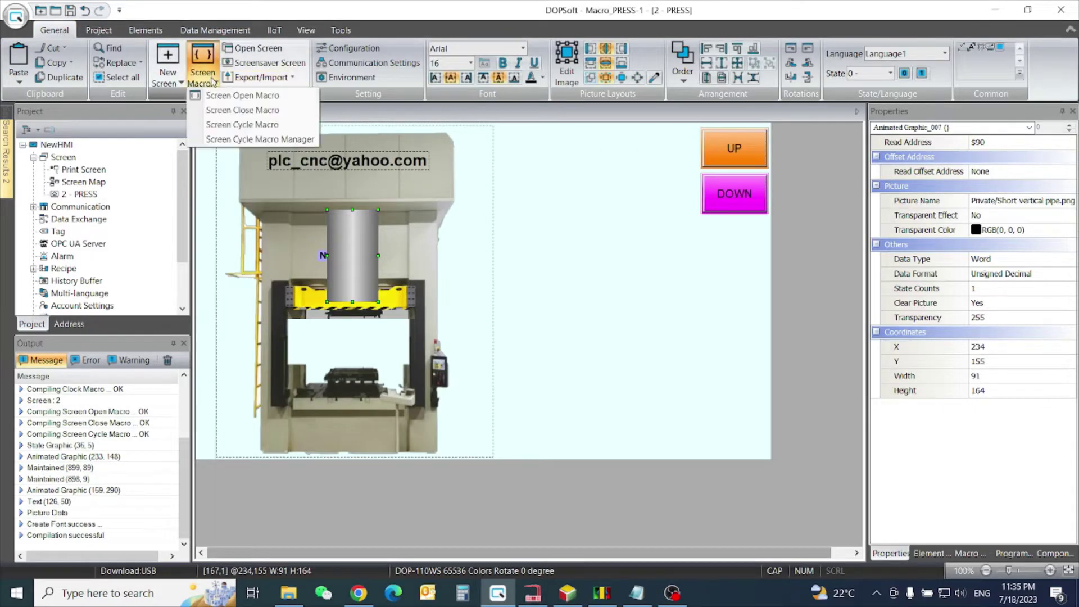
{"action": "left_click", "coordinate": [242, 96]}
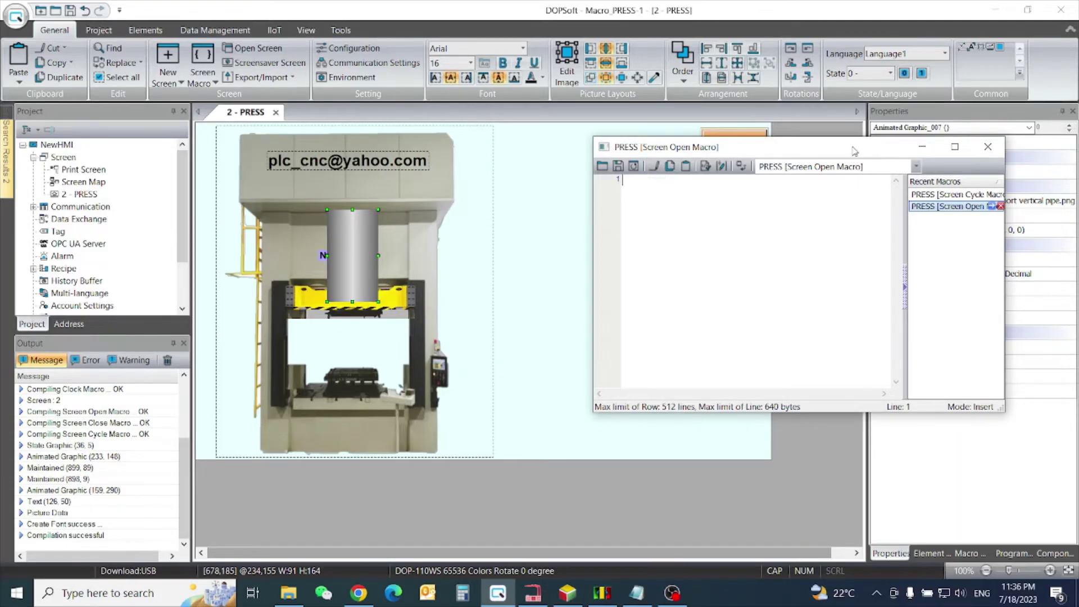
{"action": "left_click_drag", "start_coordinate": [775, 147], "coordinate": [680, 149]}
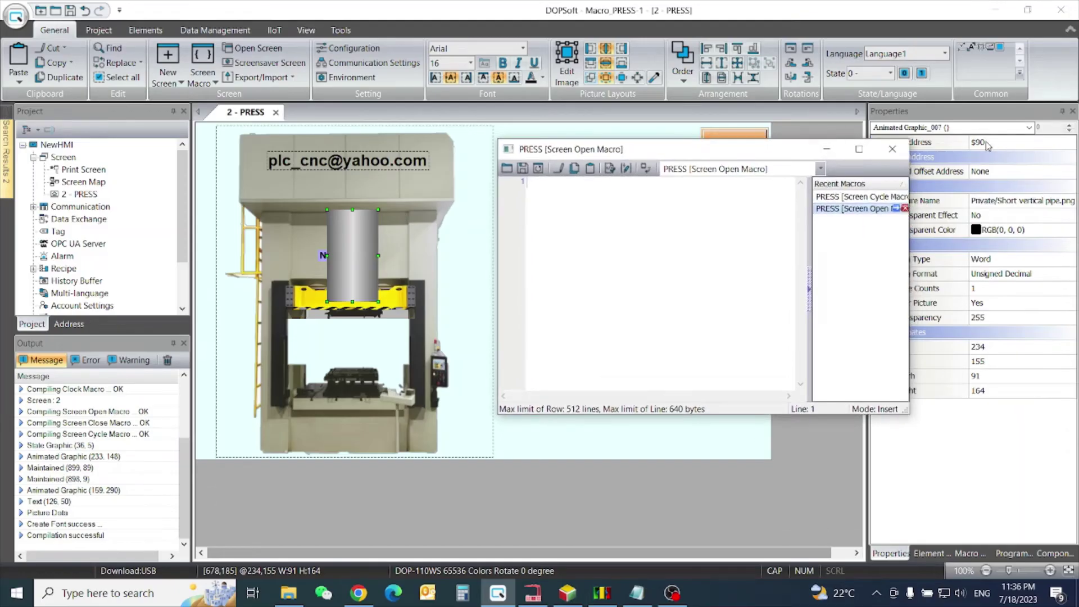
{"action": "left_click_drag", "start_coordinate": [760, 157], "coordinate": [768, 178]}
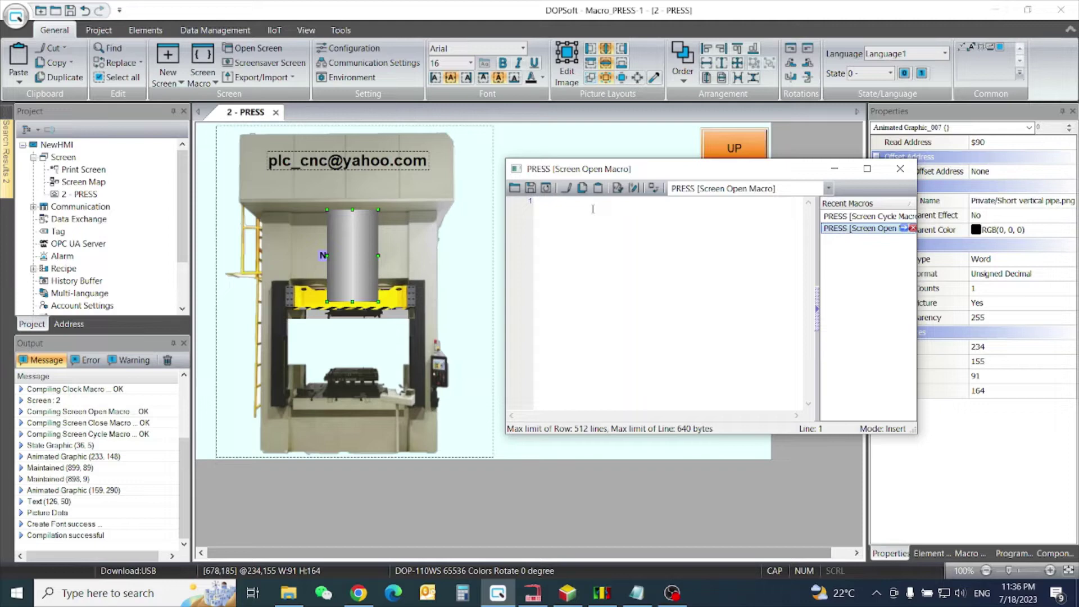
{"action": "type", "text": "$"}
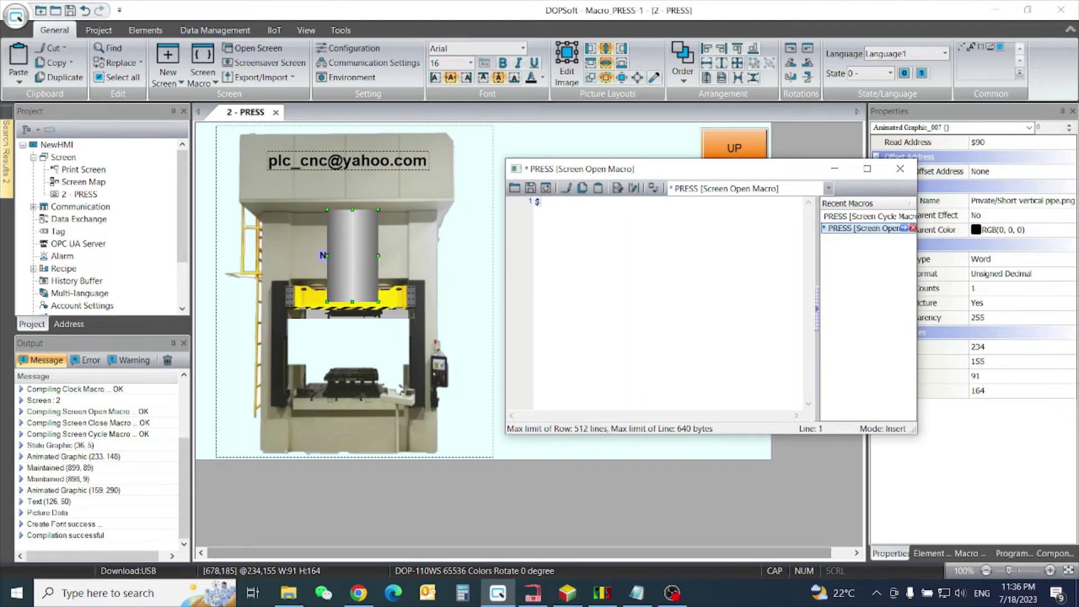
{"action": "type", "text": "9"}
{"action": "type", "text": "1"}
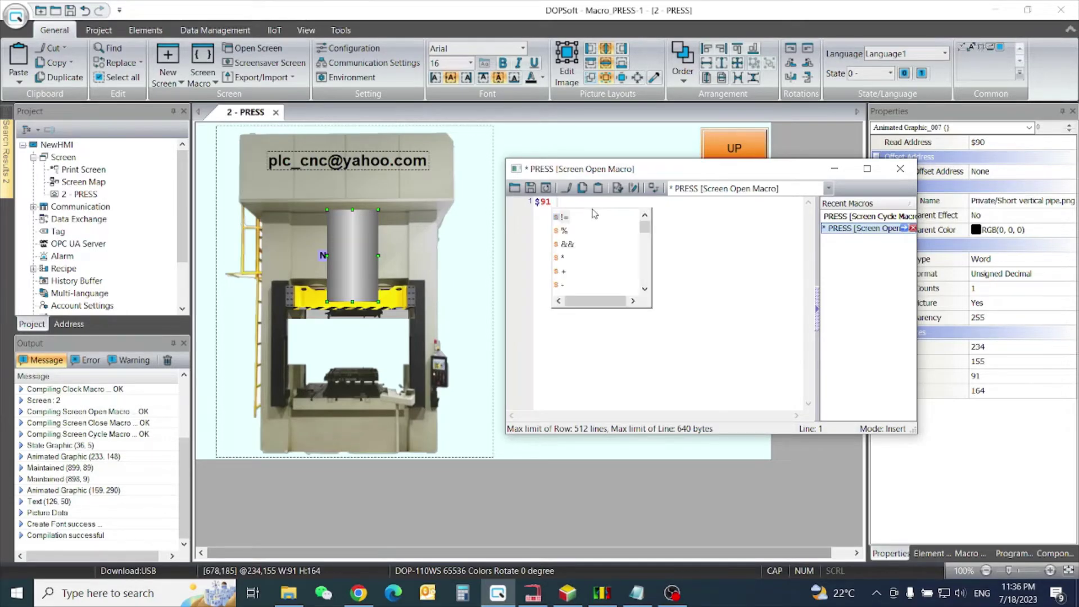
{"action": "type", "text": " ="}
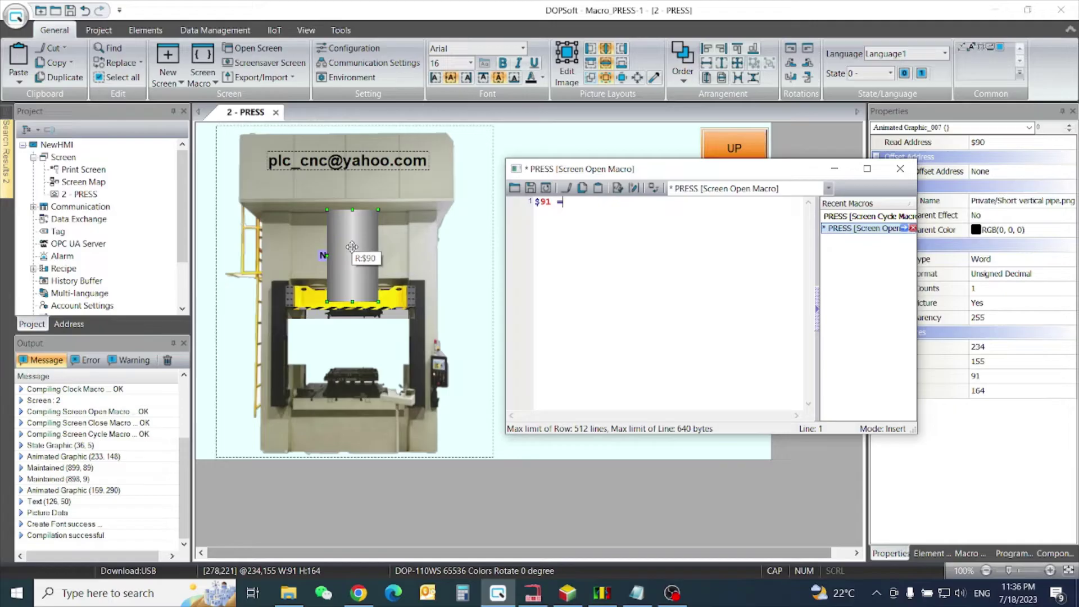
Step: Save the macro despite the line 1 syntax error, then review and cancel the cylinder's Coord values
{"action": "left_click", "coordinate": [352, 246]}
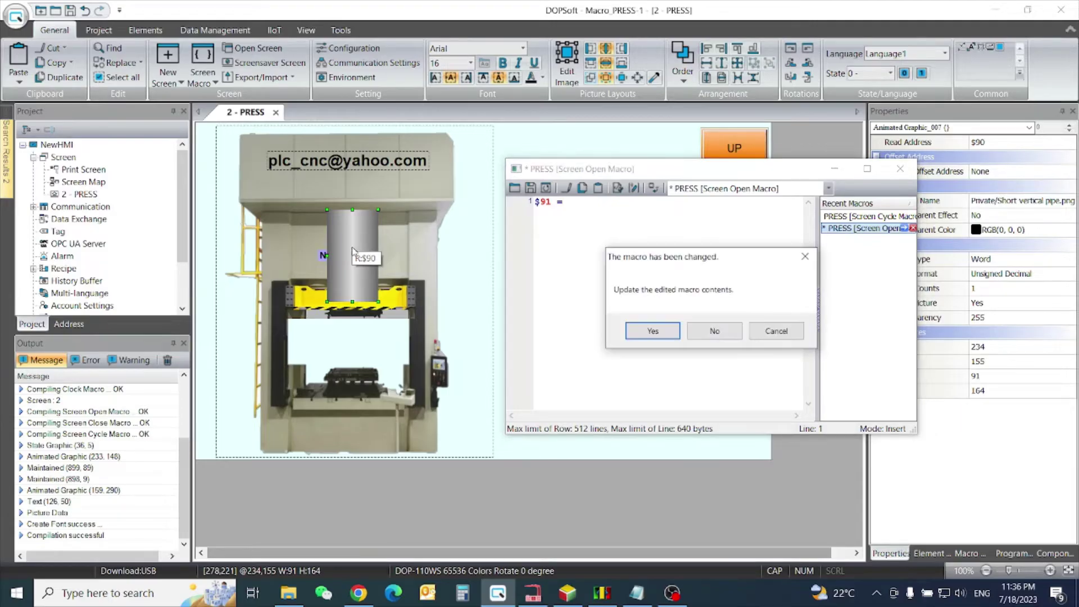
{"action": "left_click", "coordinate": [655, 333]}
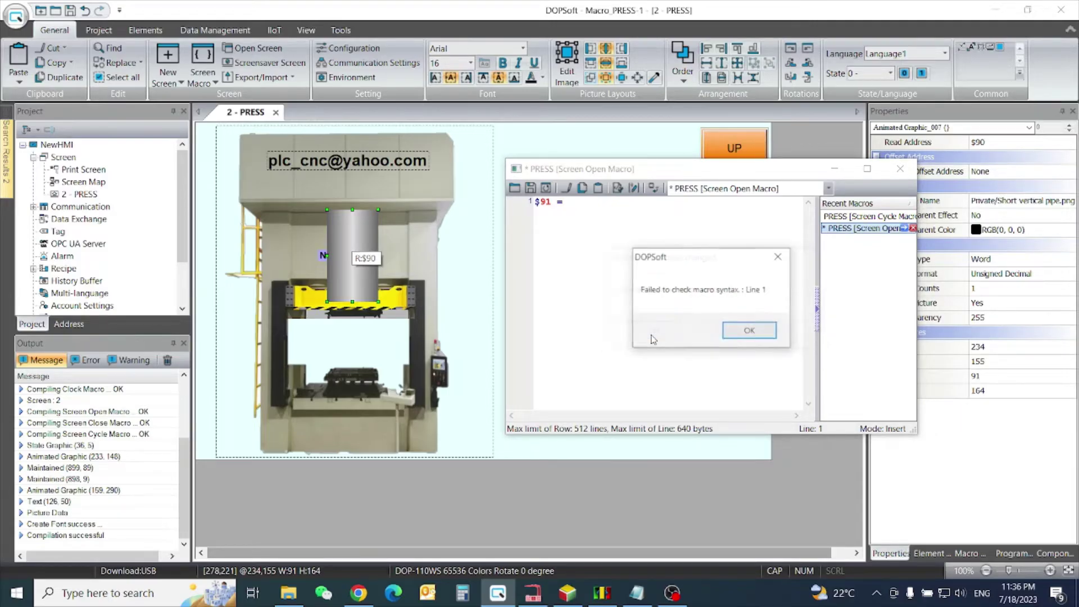
{"action": "left_click", "coordinate": [746, 335]}
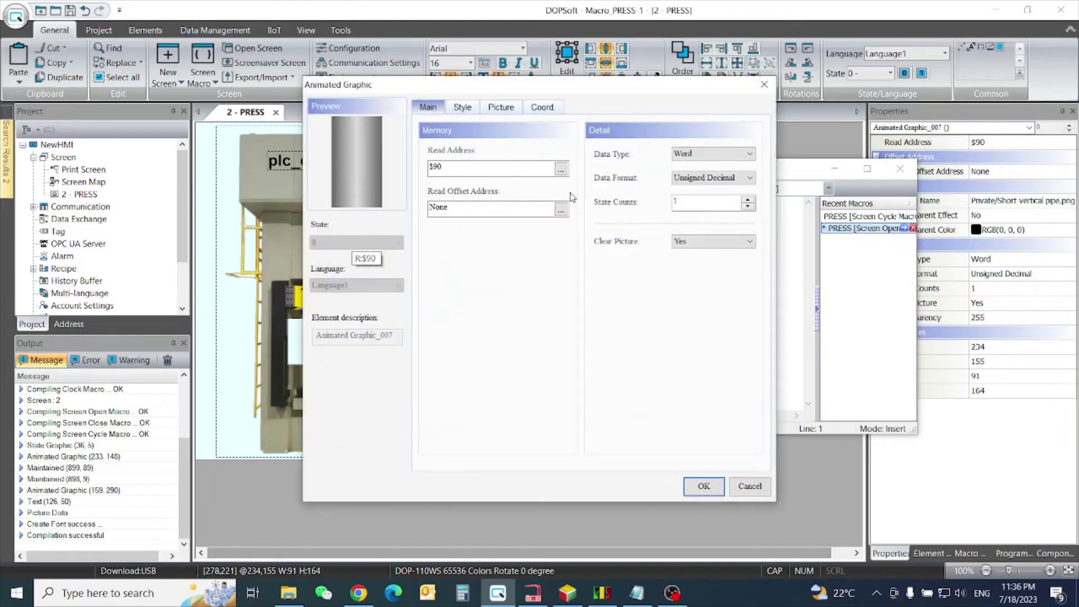
{"action": "left_click", "coordinate": [544, 112]}
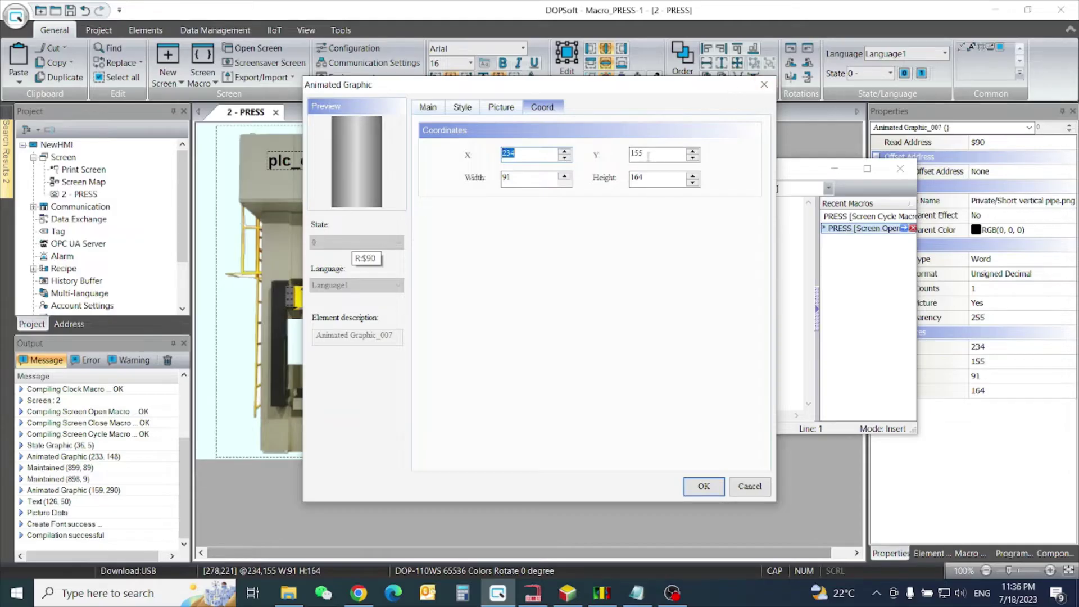
{"action": "left_click", "coordinate": [748, 488]}
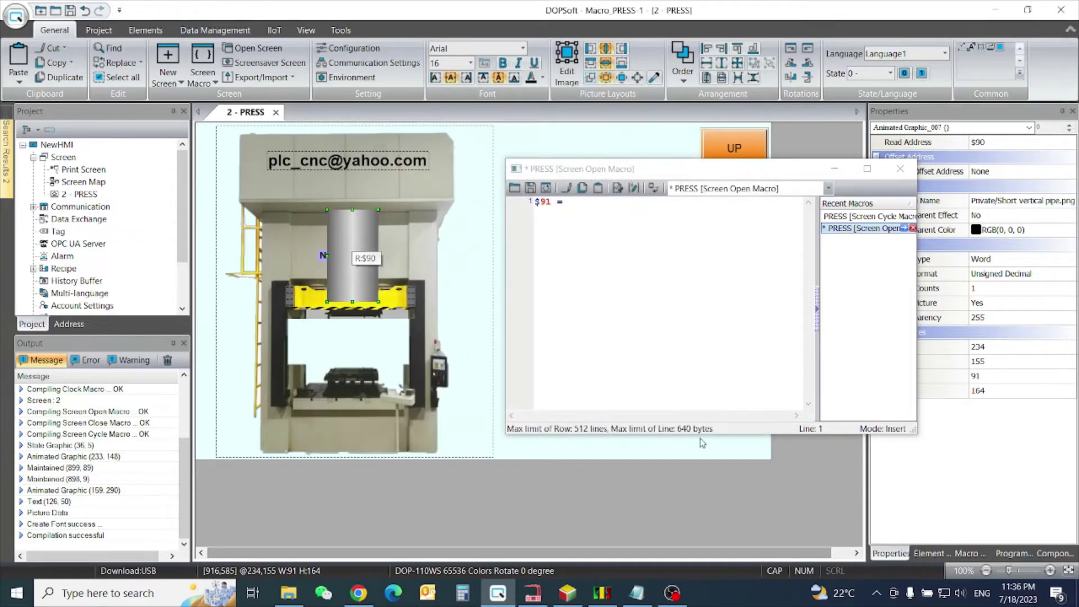
Step: Add '$92 = 155' as macro line 2 and begin line 3 with '$'
{"action": "left_click", "coordinate": [573, 203]}
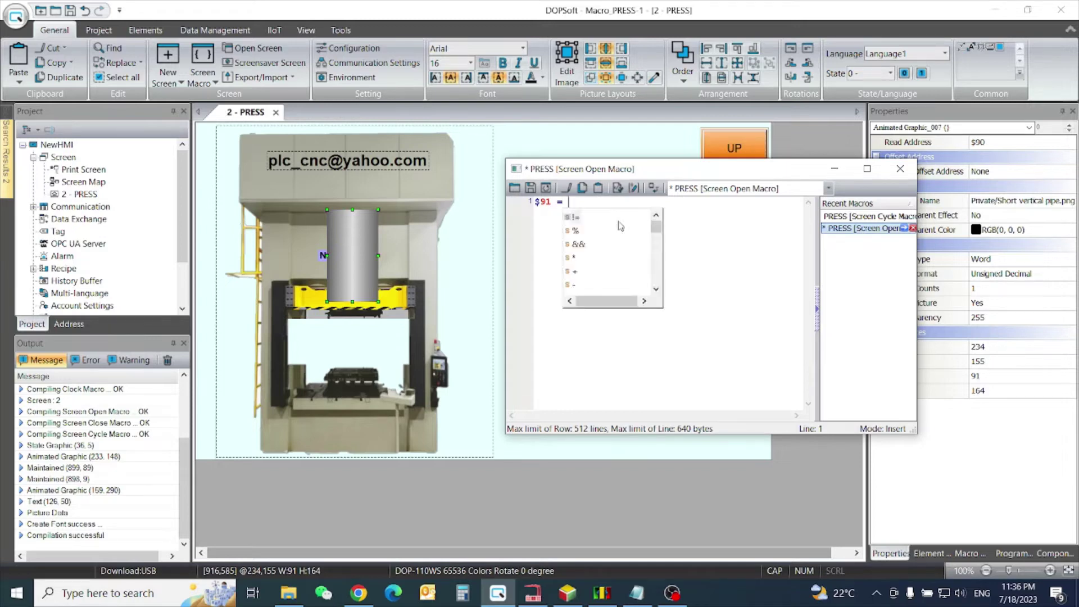
{"action": "type", "text": "234"}
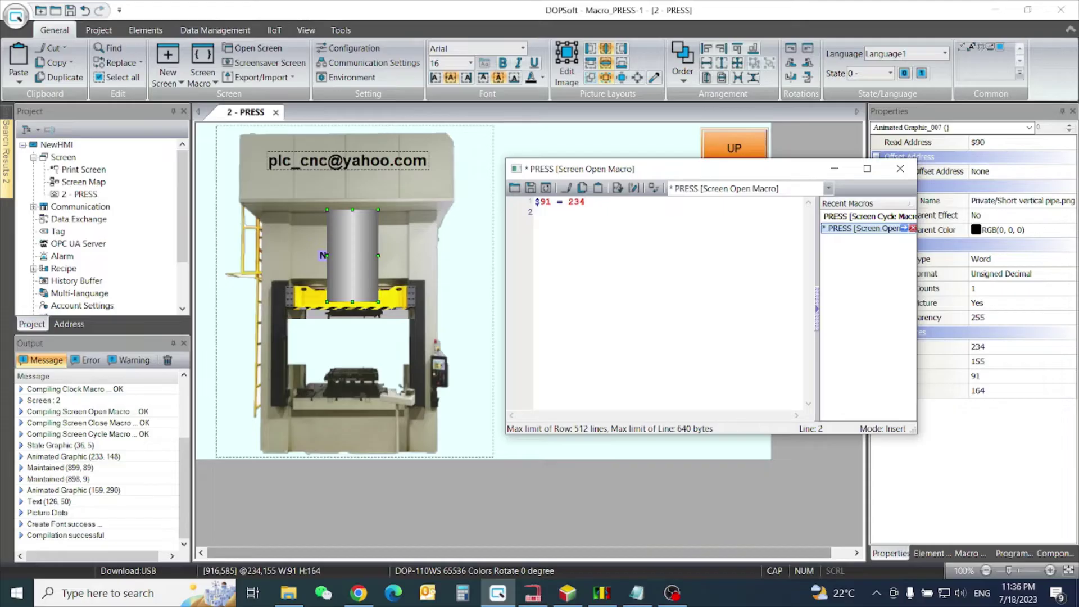
{"action": "type", "text": "$"}
{"action": "type", "text": "9"}
{"action": "type", "text": "2"}
{"action": "type", "text": "="}
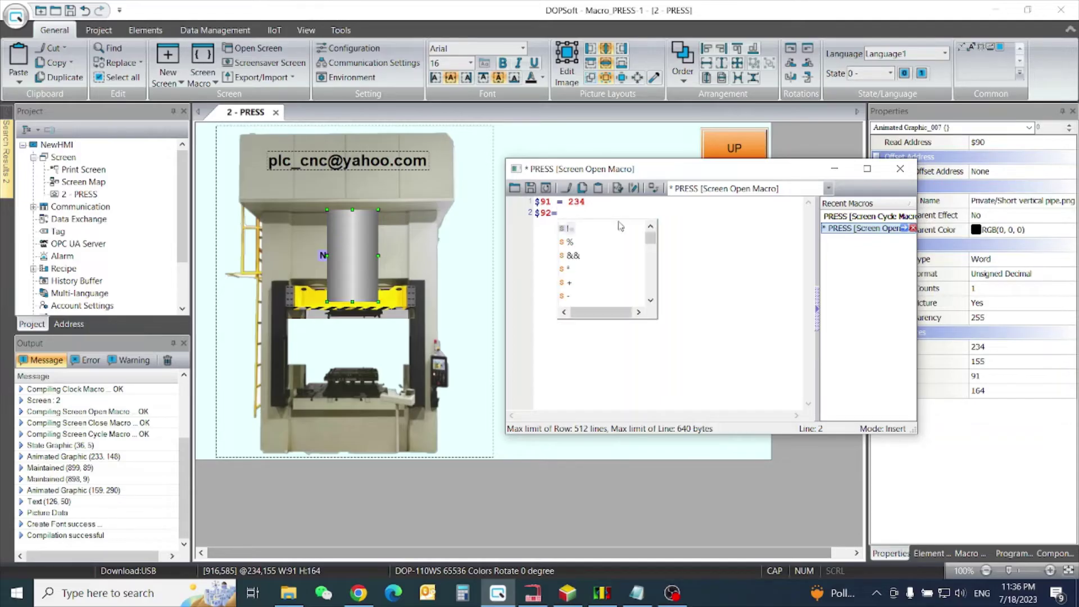
{"action": "type", "text": " 155"}
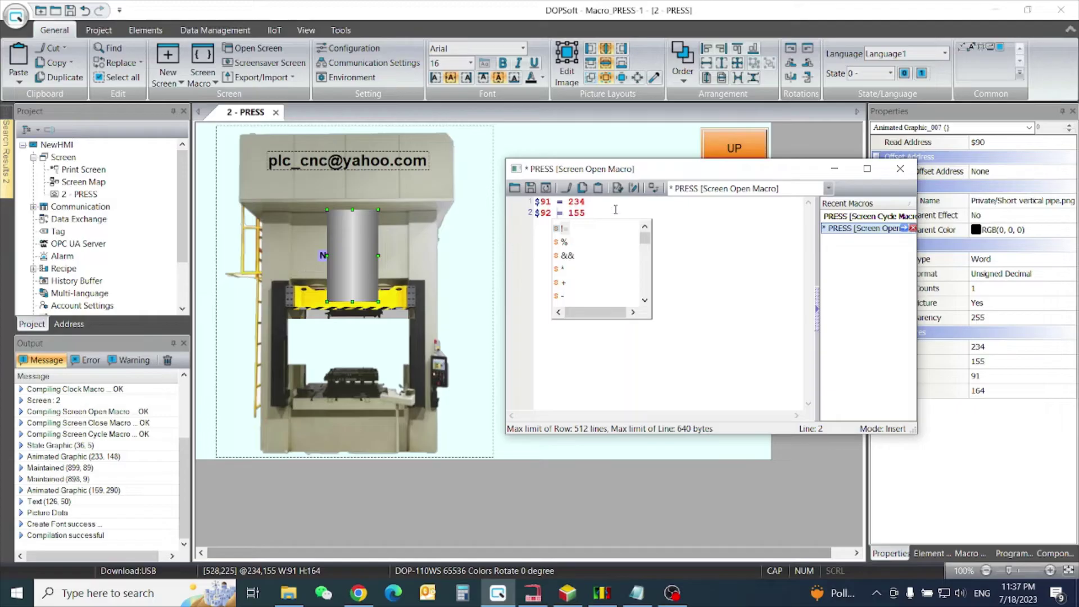
{"action": "left_click", "coordinate": [613, 211]}
{"action": "key", "text": "Return"}
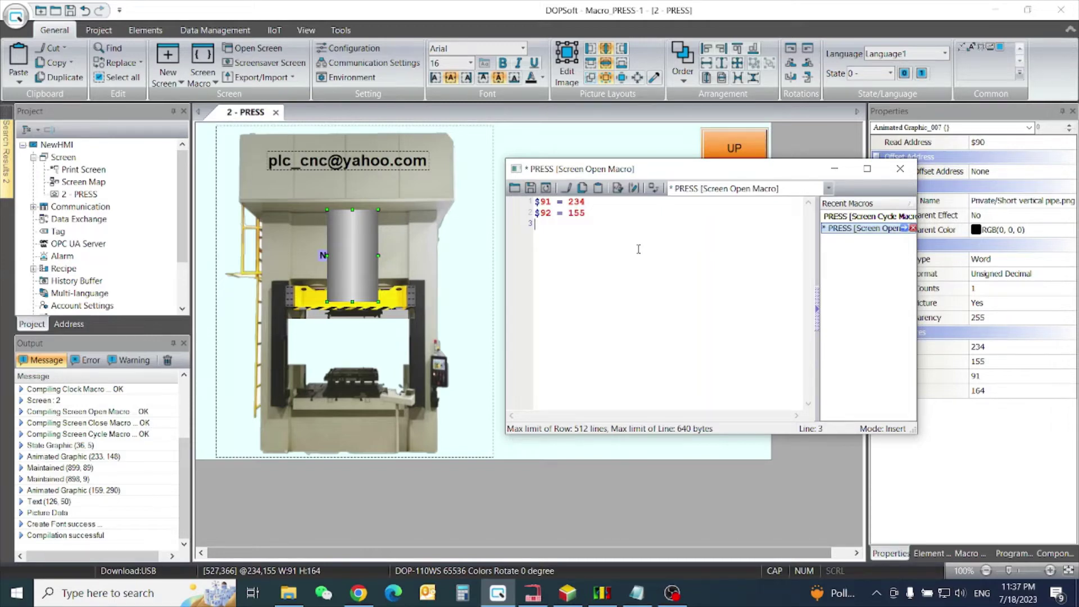
{"action": "type", "text": "$"}
{"action": "key", "text": "Escape"}
Step: Read the yellow press plate's position, then enter $101 = 160 and $102 = 290 on lines 3–4
{"action": "left_click", "coordinate": [406, 297]}
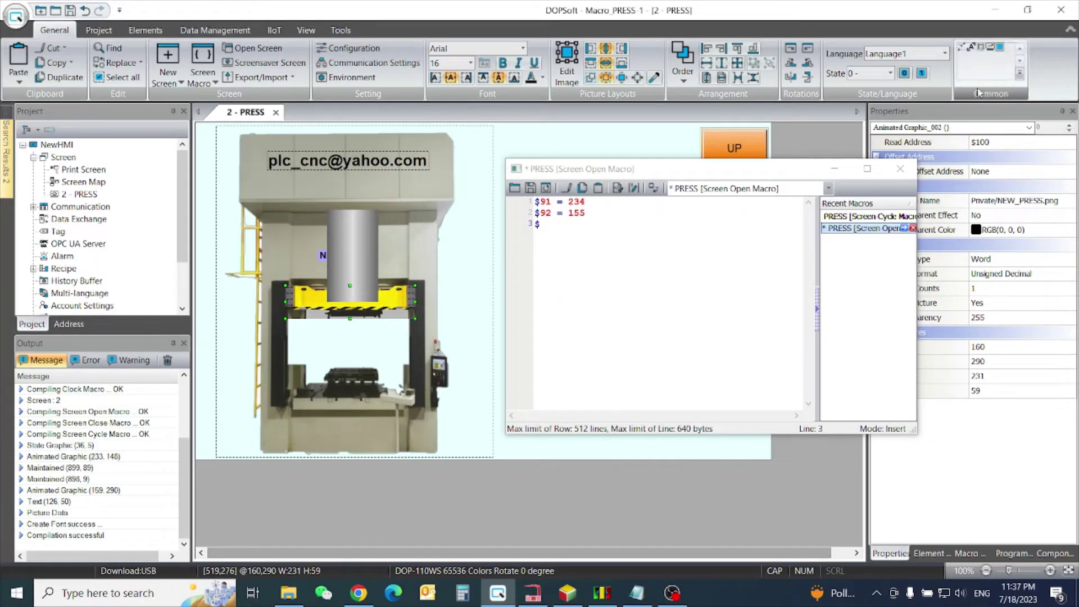
{"action": "left_click", "coordinate": [553, 229]}
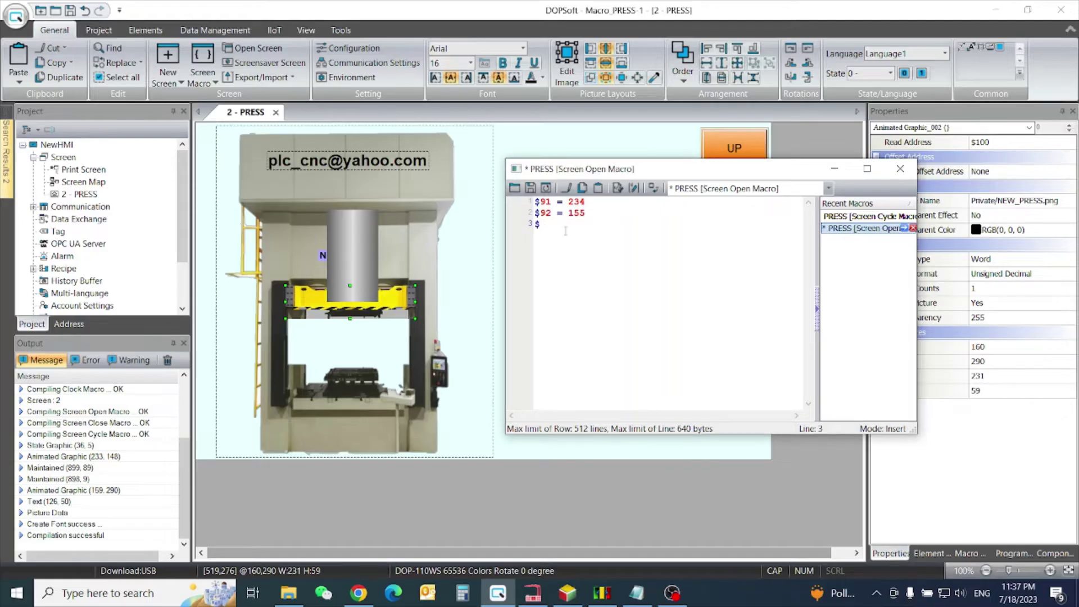
{"action": "type", "text": "101 ="}
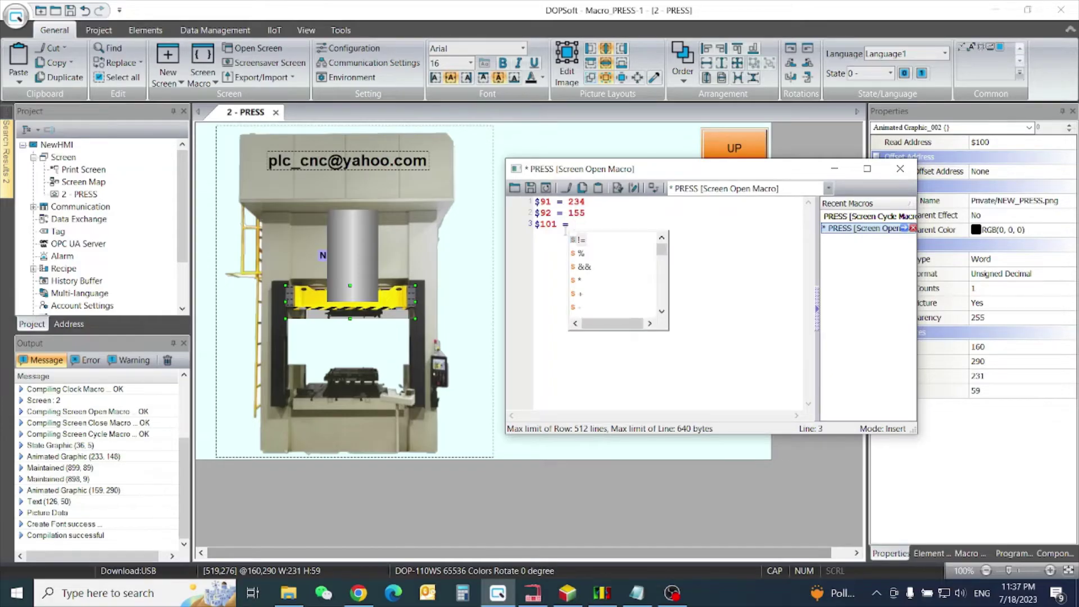
{"action": "type", "text": "16"}
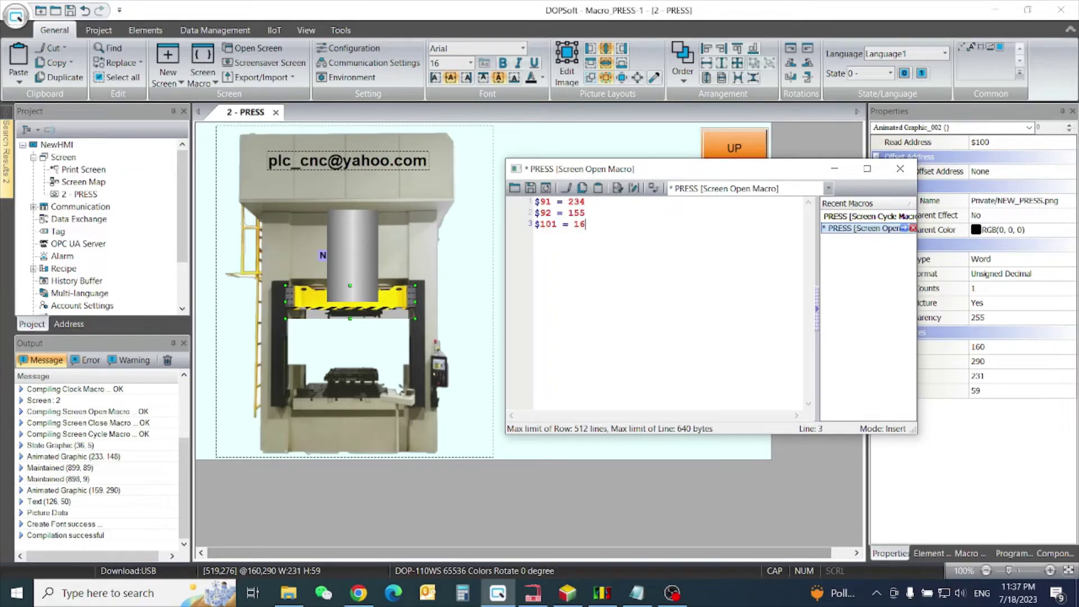
{"action": "type", "text": "0"}
{"action": "key", "text": "Return"}
{"action": "type", "text": "$1"}
{"action": "type", "text": "02"}
{"action": "type", "text": " = "}
{"action": "type", "text": "1"}
{"action": "key", "text": "BackSpace"}
{"action": "type", "text": "290"}
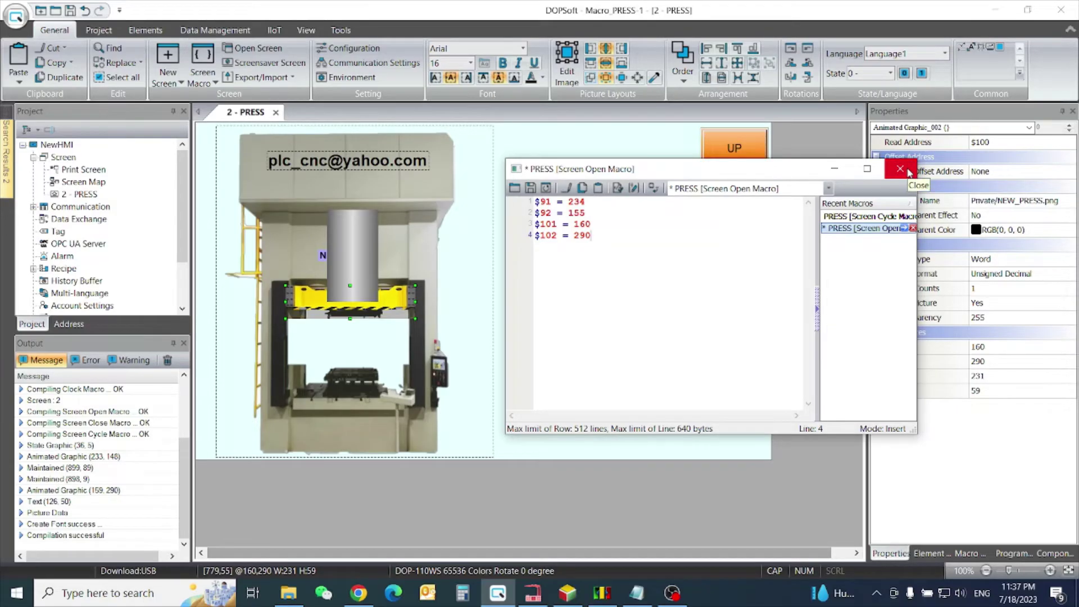
Step: Save and close the four-line screen-open macro, dismissing the battery warning, then list the screen macros
{"action": "left_click", "coordinate": [907, 172]}
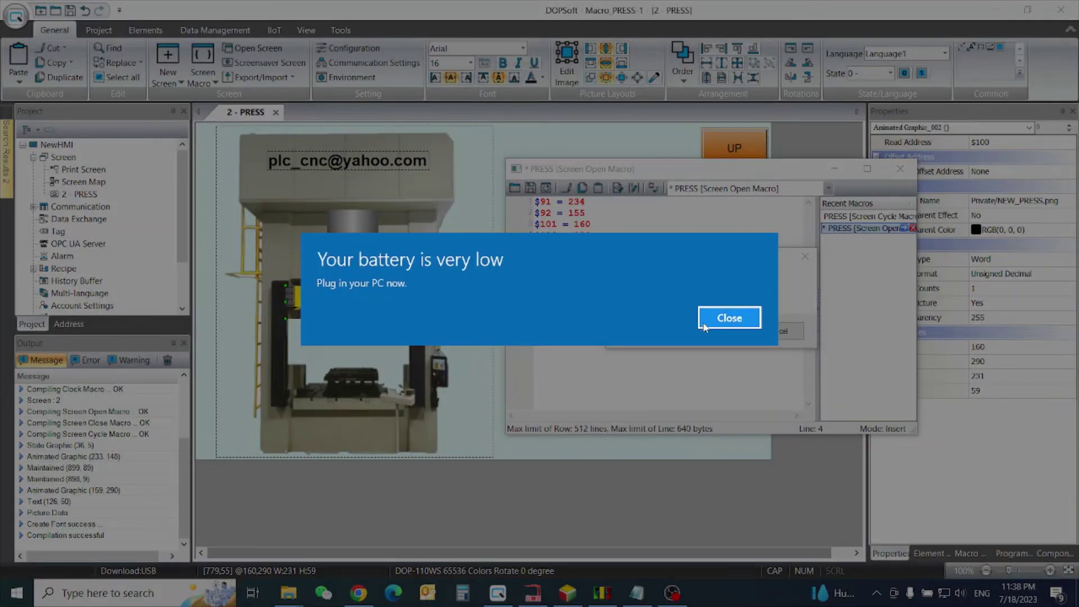
{"action": "left_click", "coordinate": [737, 321]}
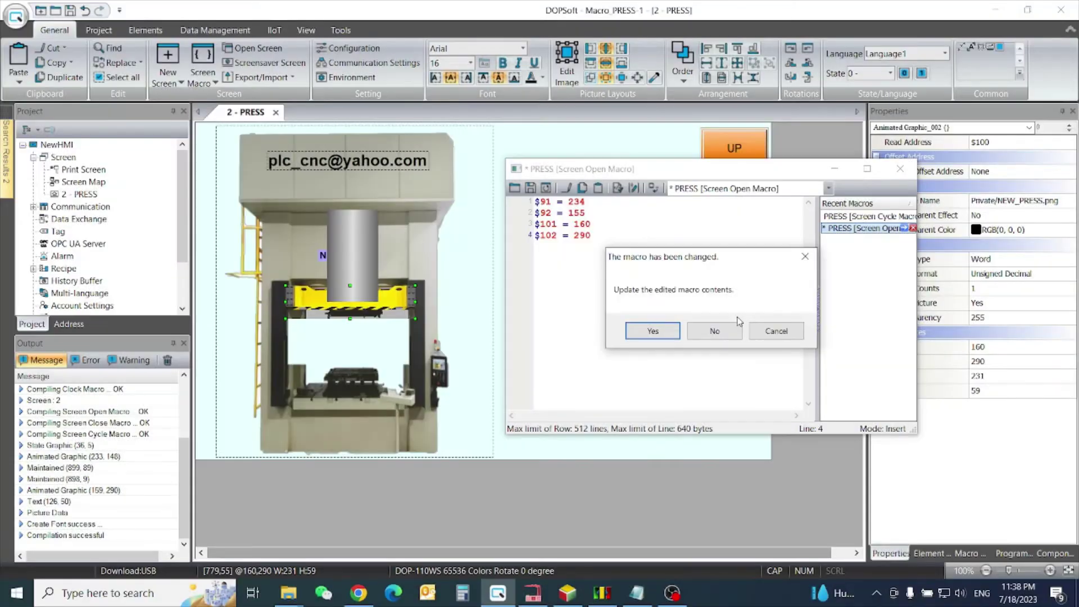
{"action": "left_click", "coordinate": [656, 333]}
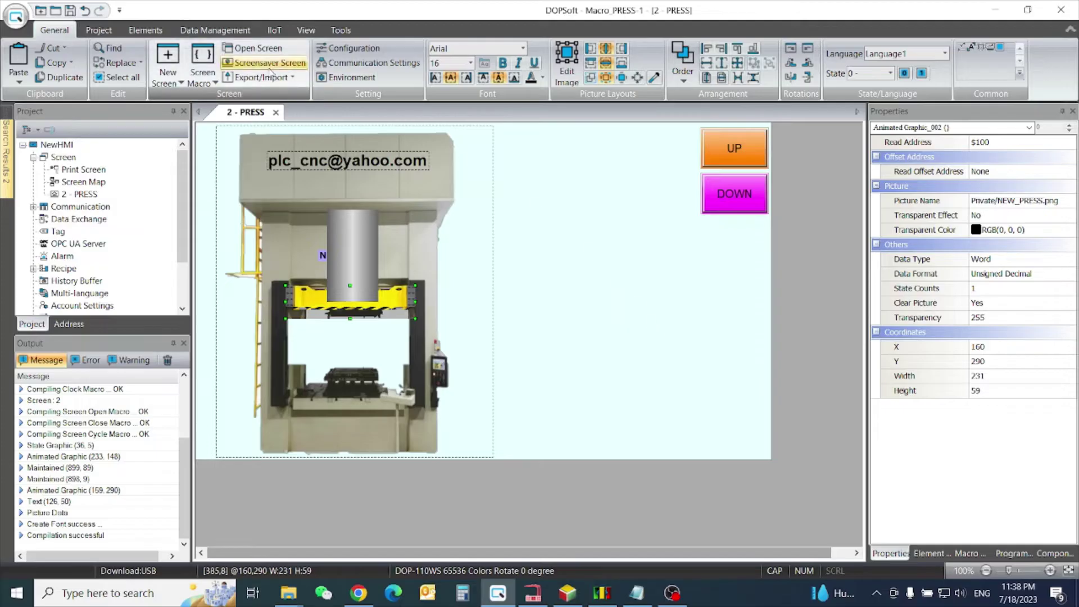
{"action": "left_click", "coordinate": [210, 83]}
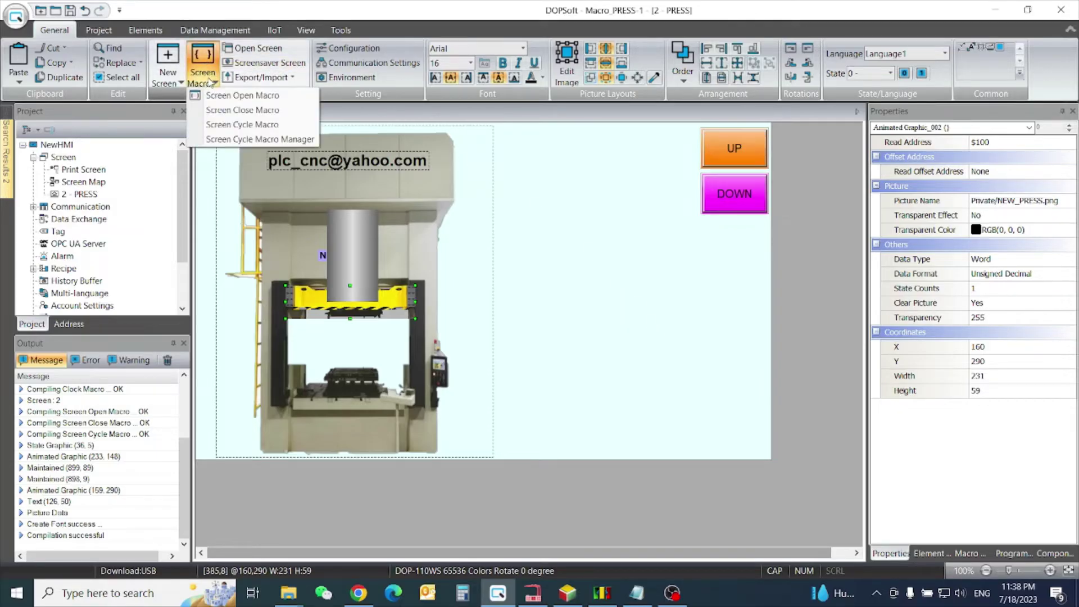
Step: Open the PRESS Screen Cycle Macro, leaving line 1 blank after removing a typed IF
{"action": "left_click", "coordinate": [233, 126]}
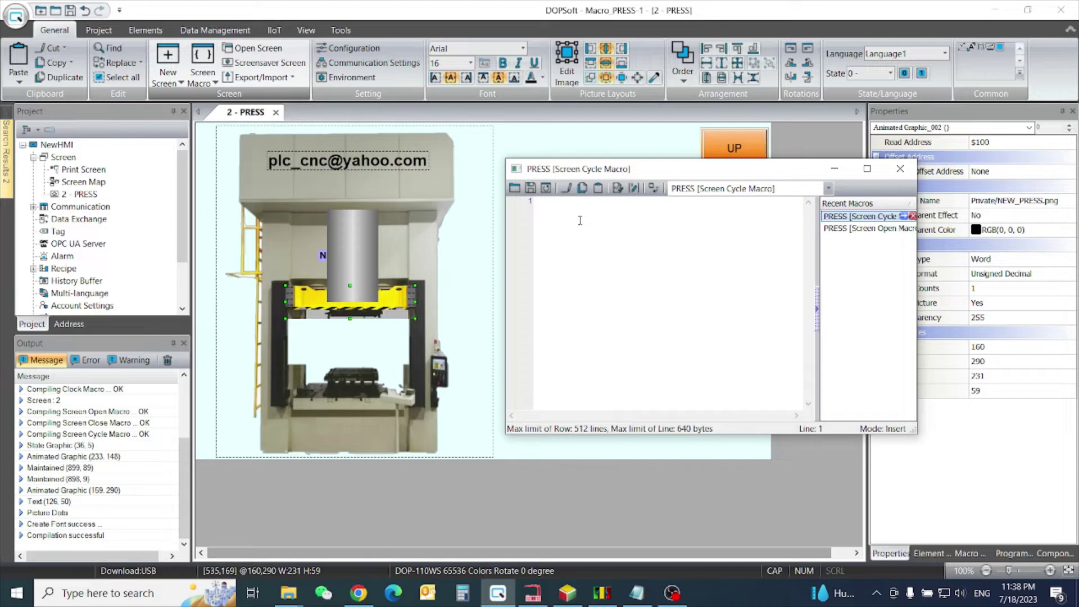
{"action": "type", "text": "I"}
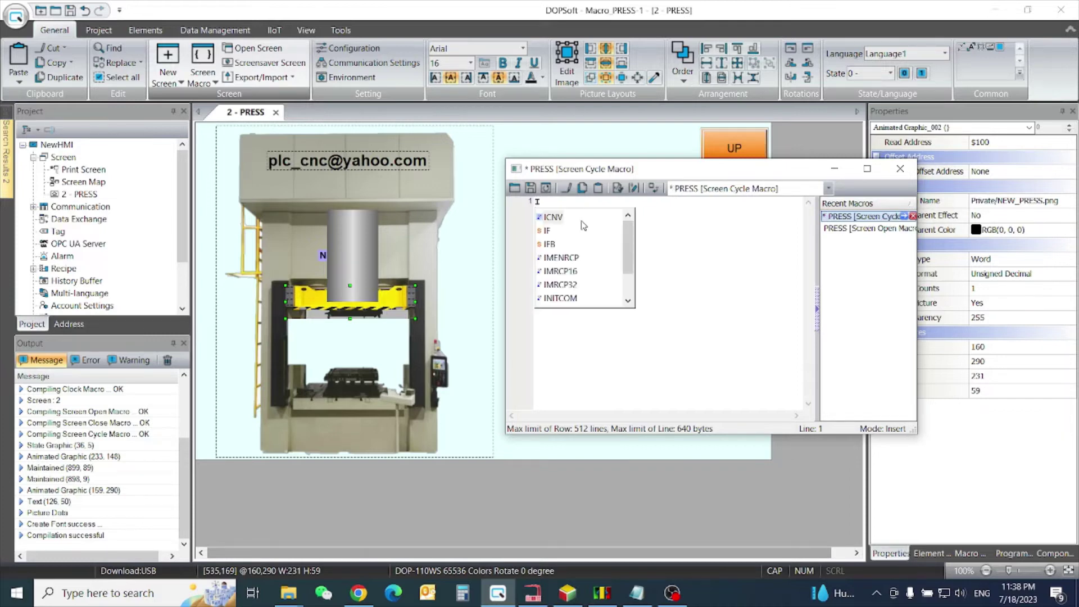
{"action": "type", "text": "F"}
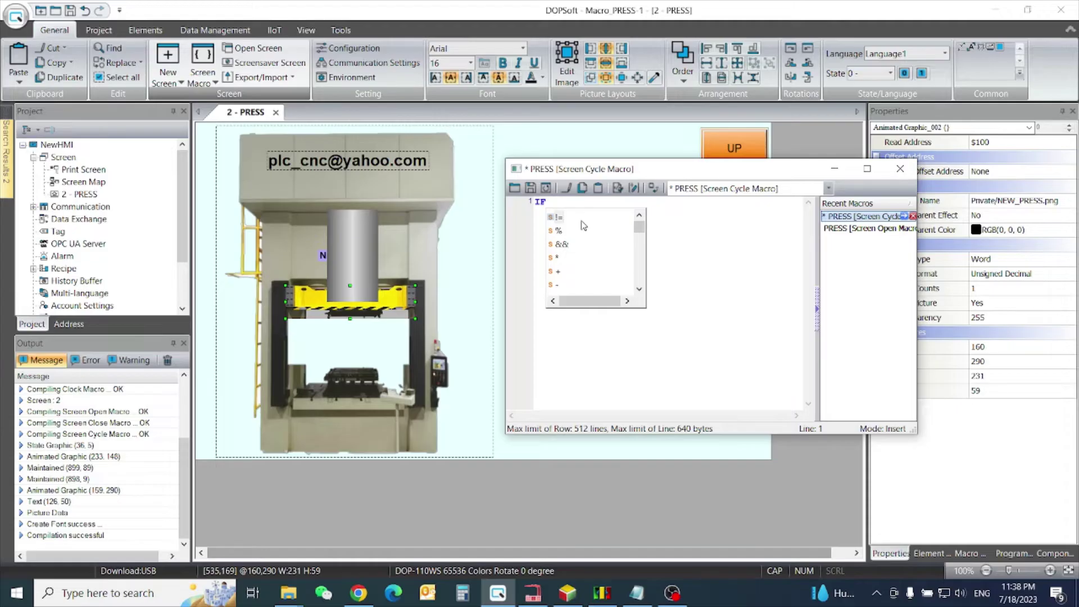
{"action": "key", "text": "BackSpace"}
{"action": "key", "text": "BackSpace"}
{"action": "key", "text": "BackSpace"}
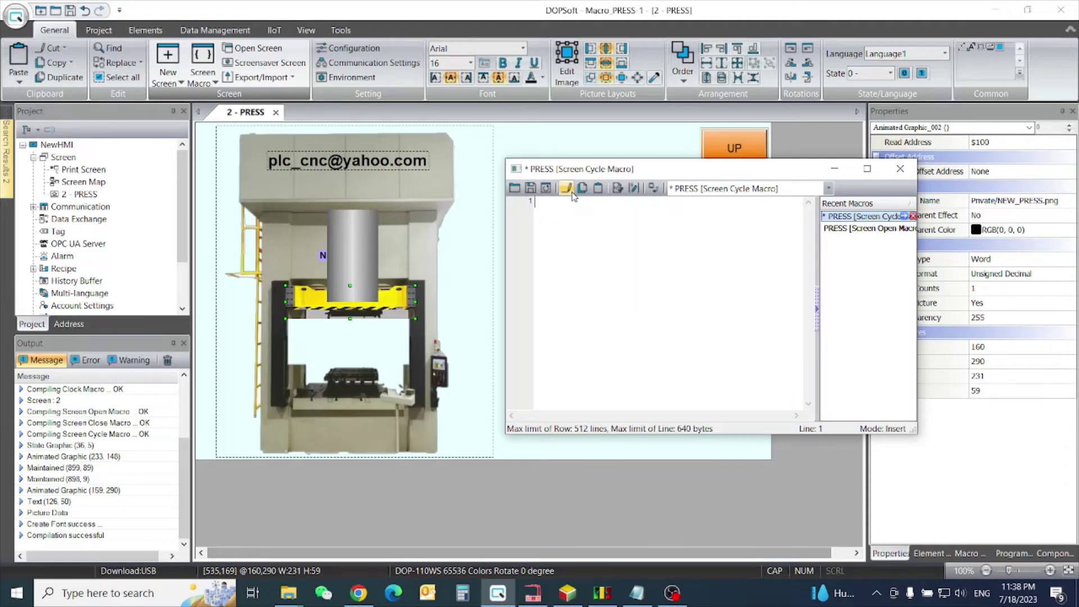
Step: Build an IF {Link2}1@Y0 == ON condition with device type Y, address 0
{"action": "left_click", "coordinate": [634, 188]}
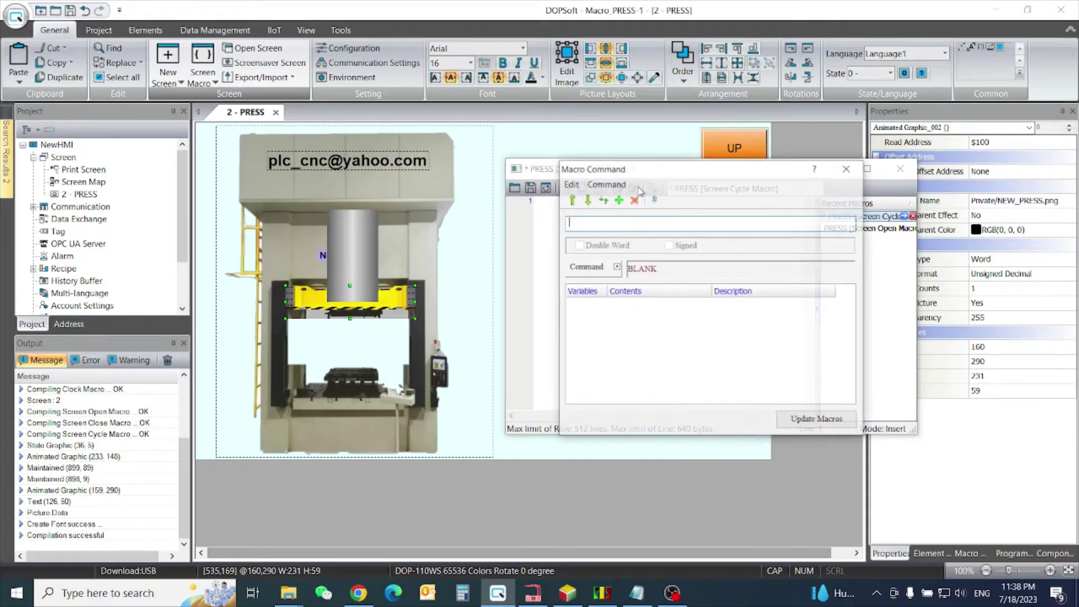
{"action": "left_click", "coordinate": [616, 267]}
{"action": "mouse_move", "coordinate": [666, 323]}
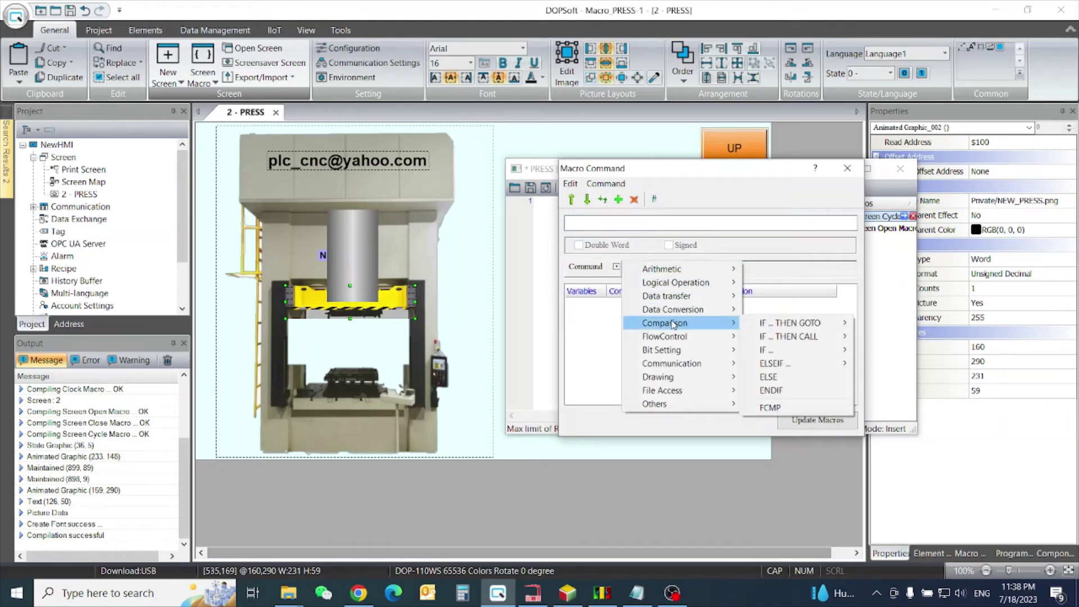
{"action": "mouse_move", "coordinate": [789, 351]}
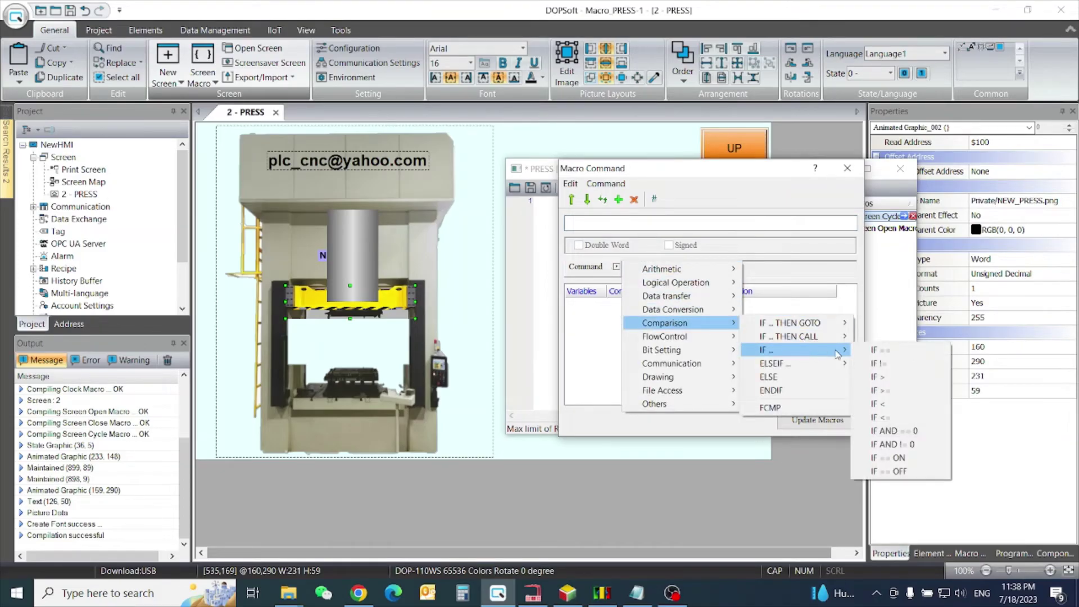
{"action": "left_click", "coordinate": [914, 460]}
{"action": "left_click", "coordinate": [692, 309]}
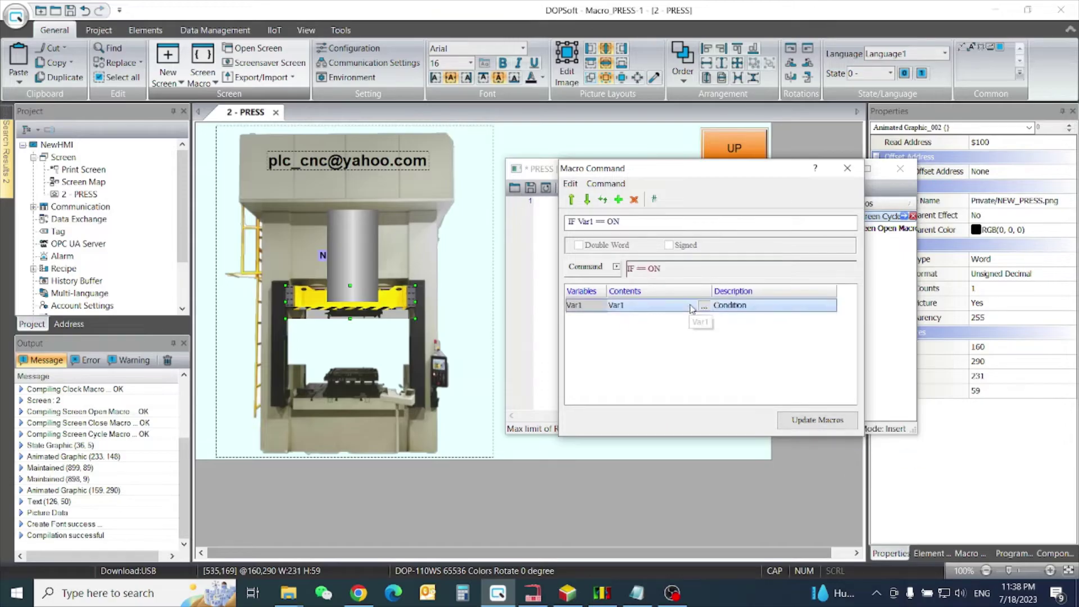
{"action": "left_click", "coordinate": [705, 306]}
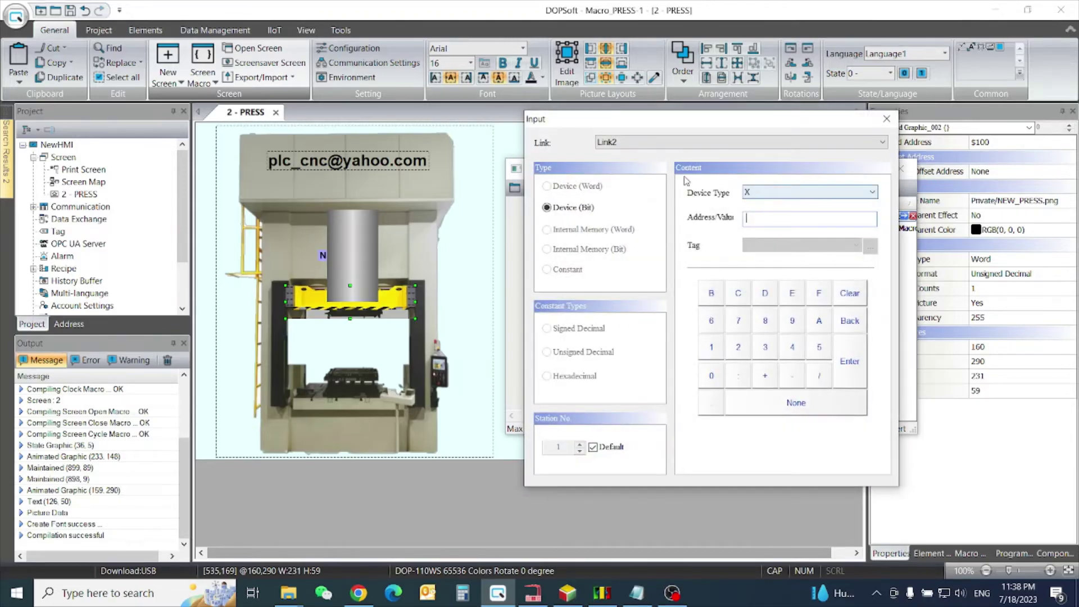
{"action": "left_click", "coordinate": [676, 143]}
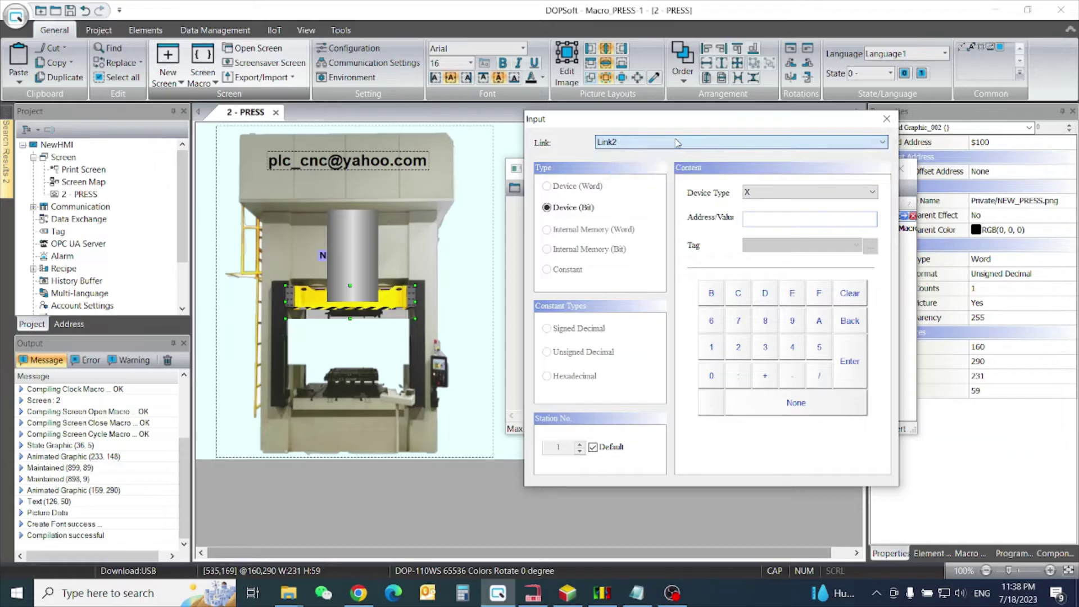
{"action": "left_click", "coordinate": [770, 196]}
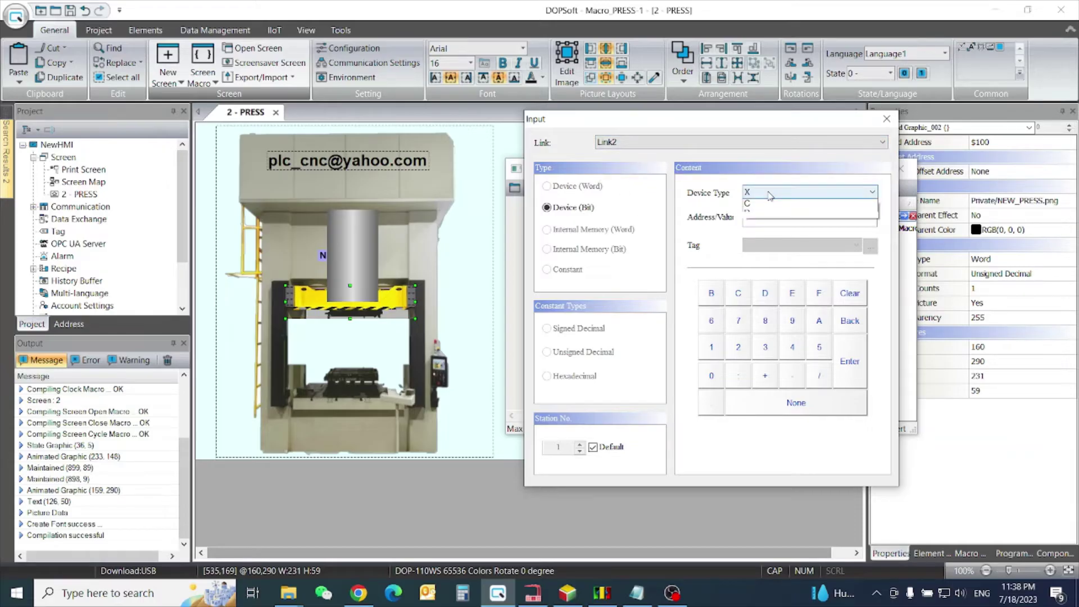
{"action": "left_click", "coordinate": [762, 223]}
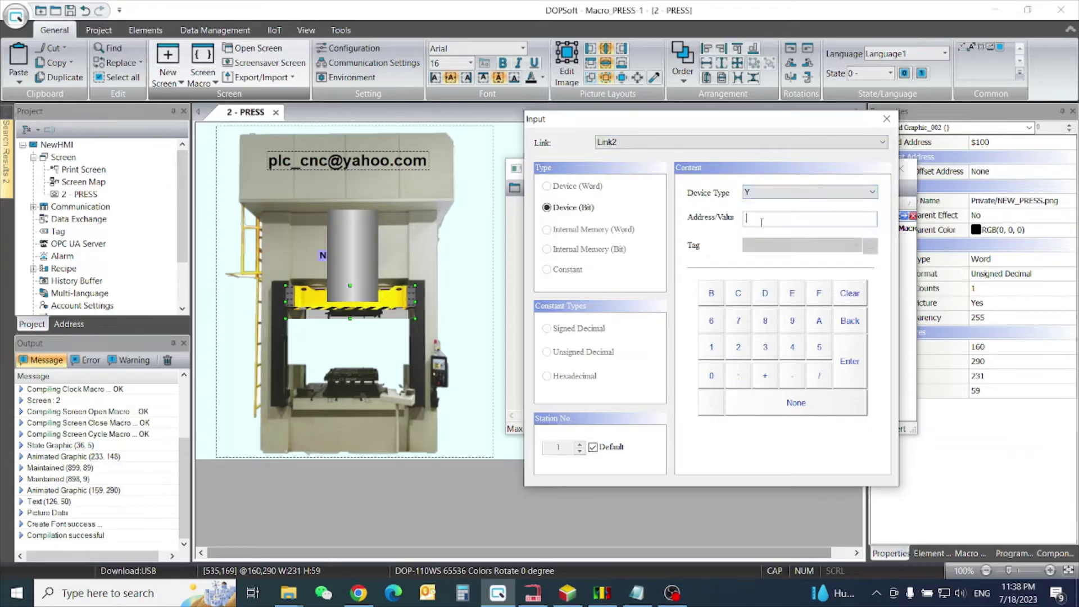
{"action": "type", "text": "0"}
{"action": "left_click", "coordinate": [851, 372]}
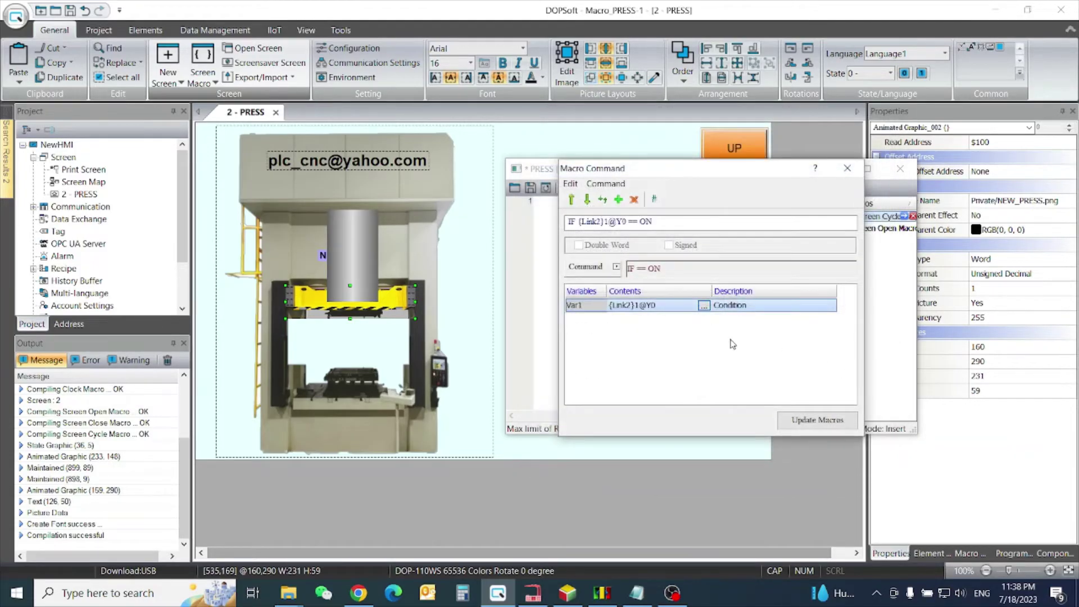
Step: Insert the Y0 IF line, add $102 = $102 + 2 beneath it, and close with ENDIF
{"action": "left_click", "coordinate": [802, 419]}
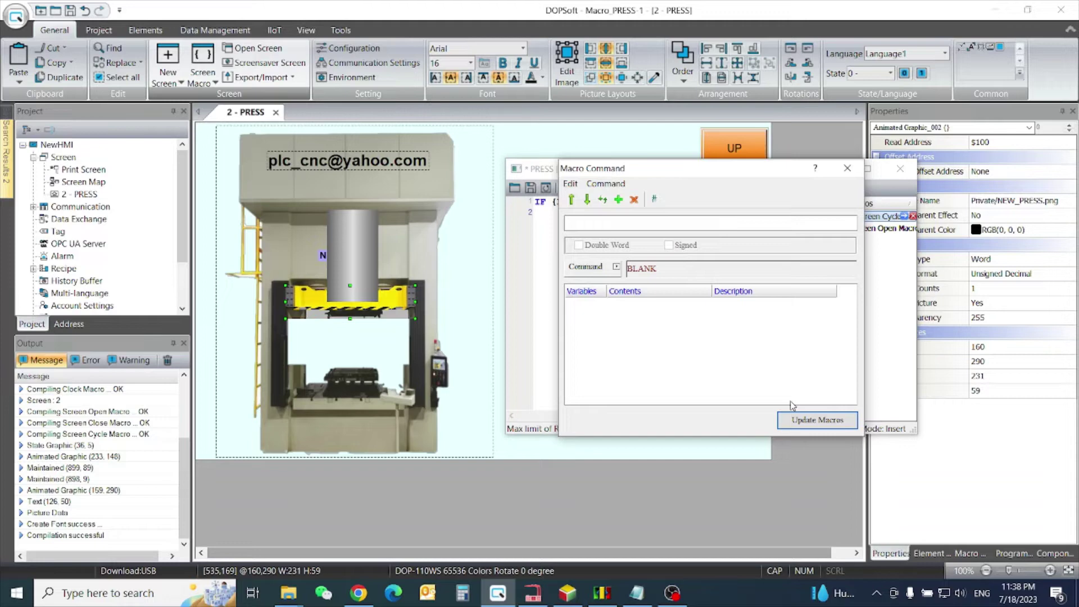
{"action": "left_click", "coordinate": [848, 168]}
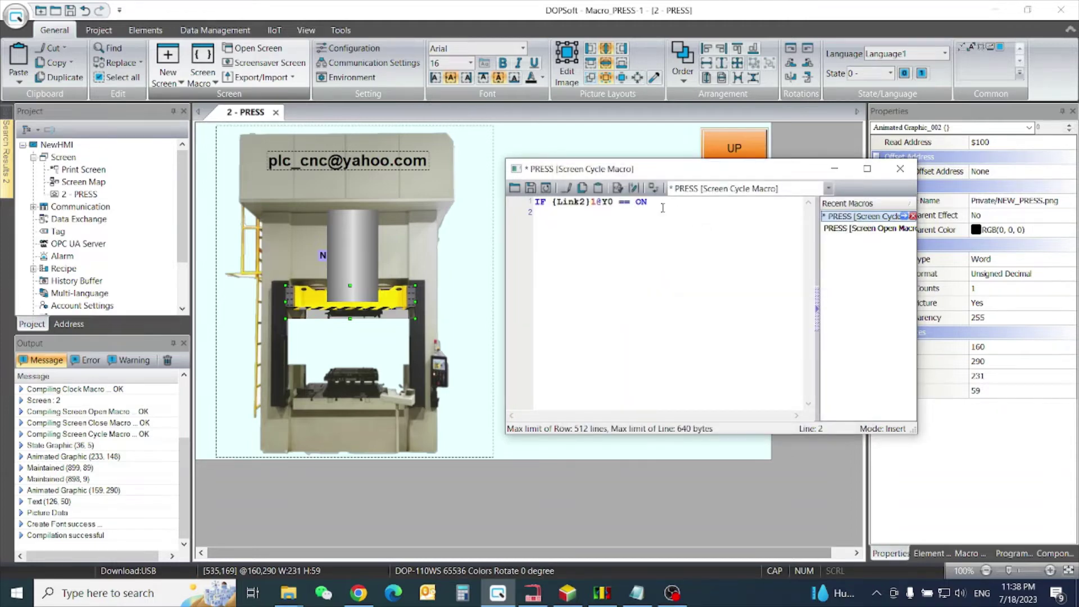
{"action": "type", "text": "$"}
{"action": "type", "text": " 10"}
{"action": "type", "text": "2"}
{"action": "type", "text": " = "}
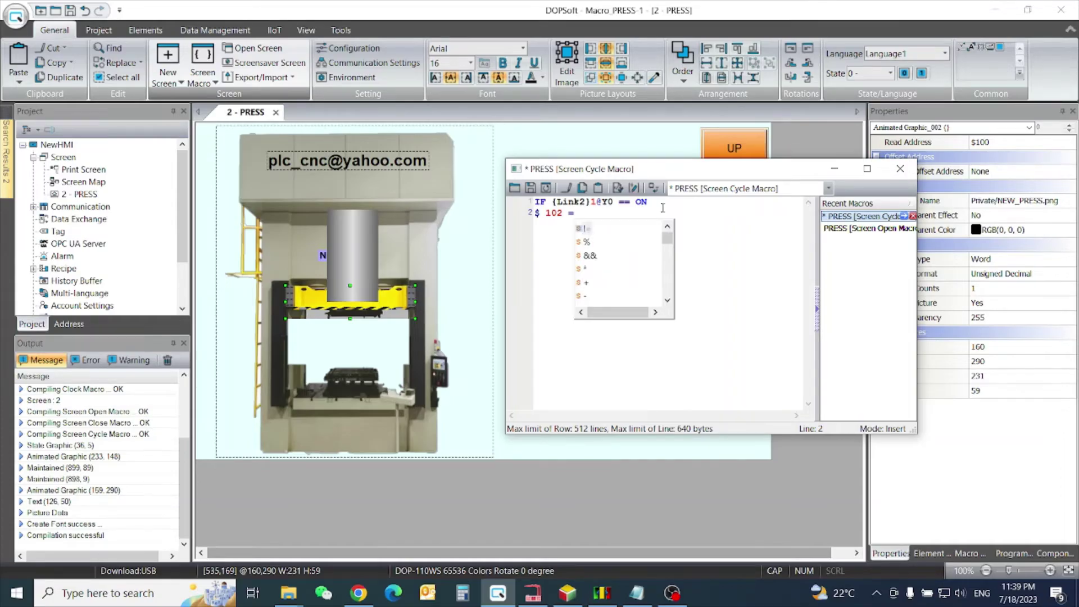
{"action": "type", "text": "$1"}
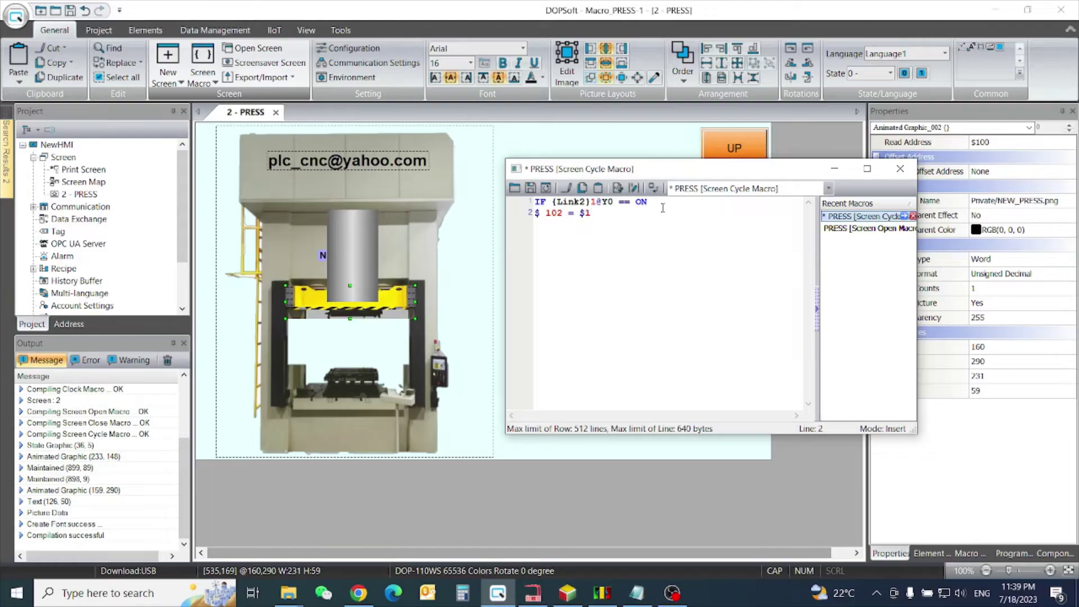
{"action": "type", "text": "02"}
{"action": "type", "text": " + "}
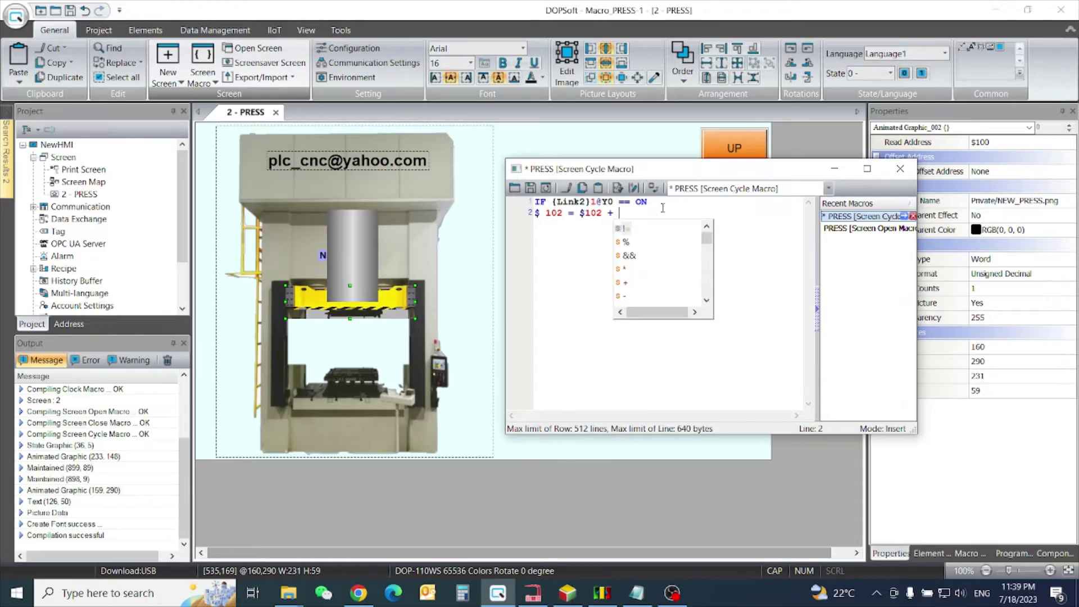
{"action": "type", "text": "2"}
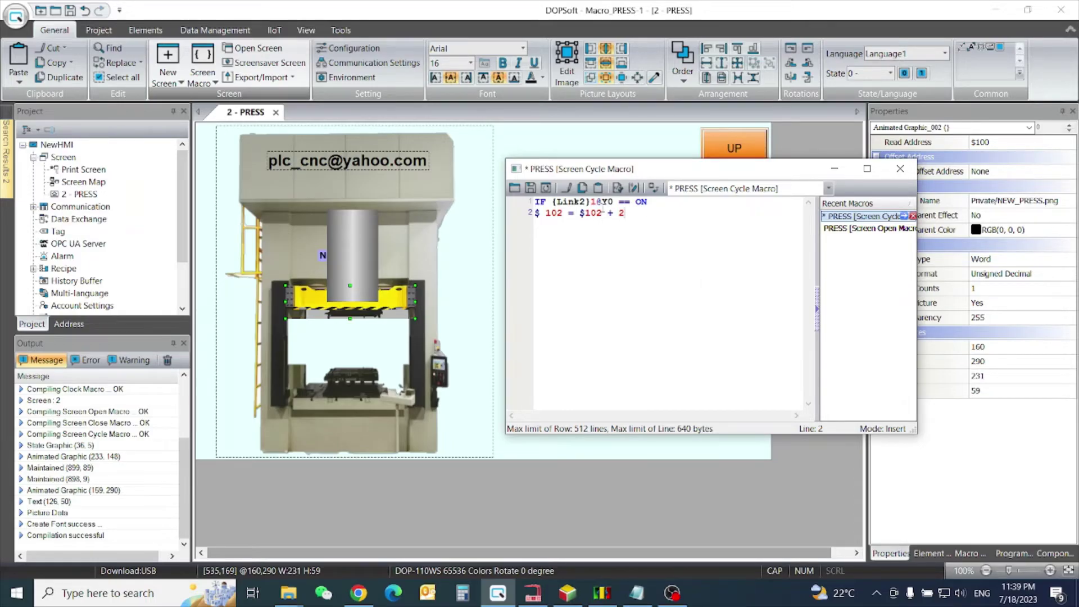
{"action": "left_click", "coordinate": [619, 213]}
{"action": "key", "text": "Return"}
{"action": "type", "text": "E"}
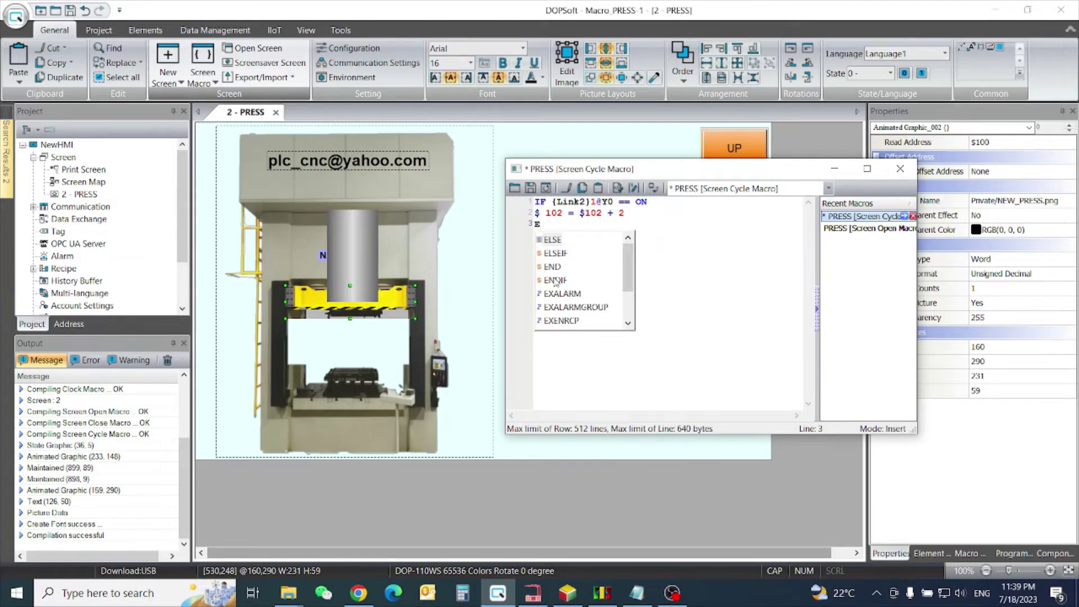
{"action": "left_click", "coordinate": [555, 280]}
{"action": "left_click", "coordinate": [555, 280]}
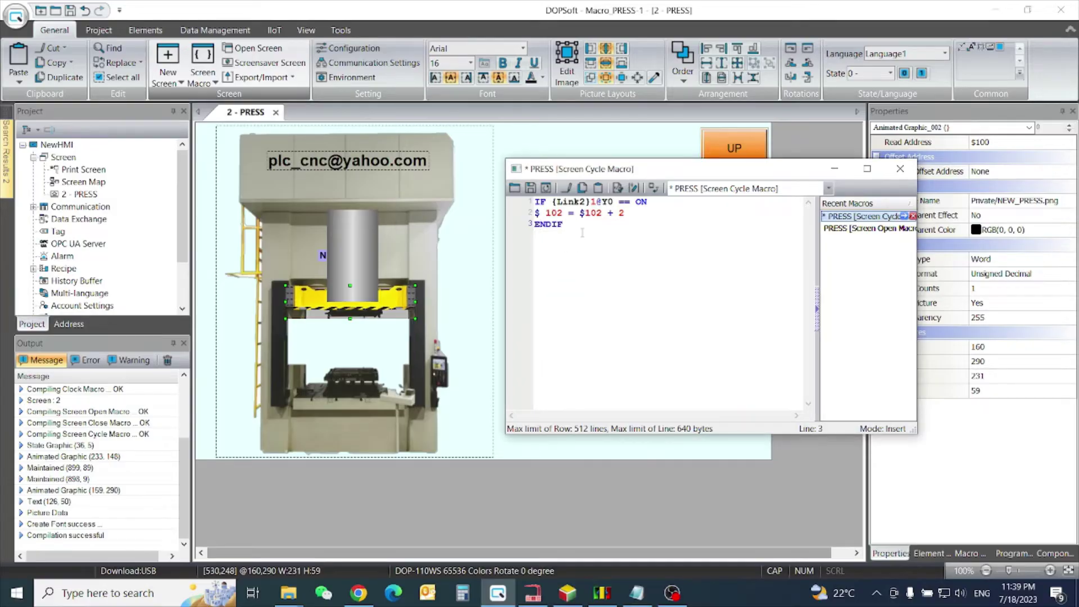
{"action": "key", "text": "Return"}
Step: Insert IF $102 >= 0 as line 4, taking $102 from Internal Memory
{"action": "left_click", "coordinate": [634, 188]}
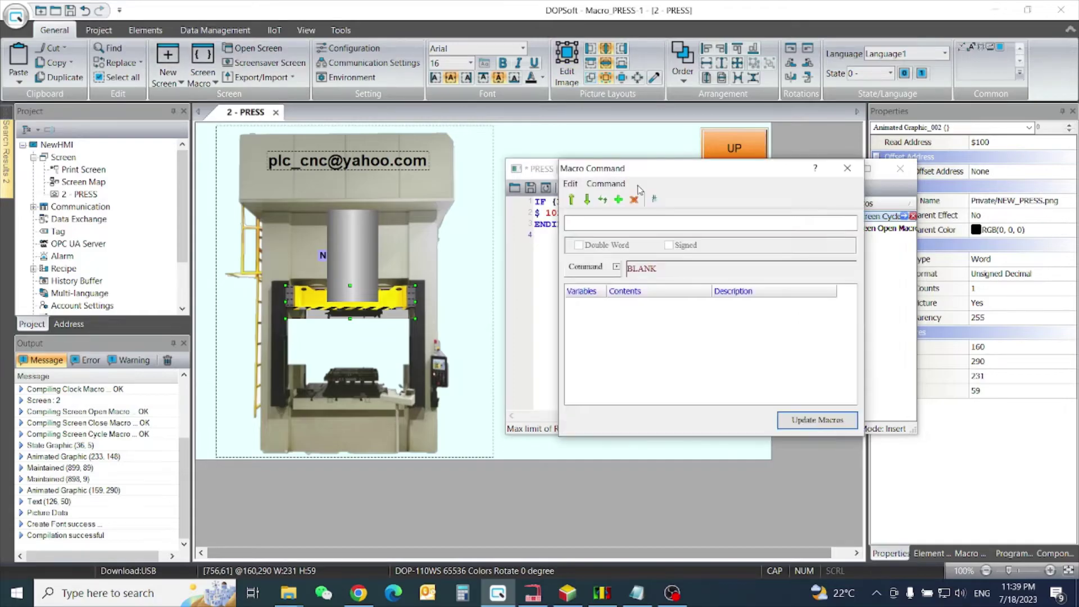
{"action": "left_click", "coordinate": [617, 268]}
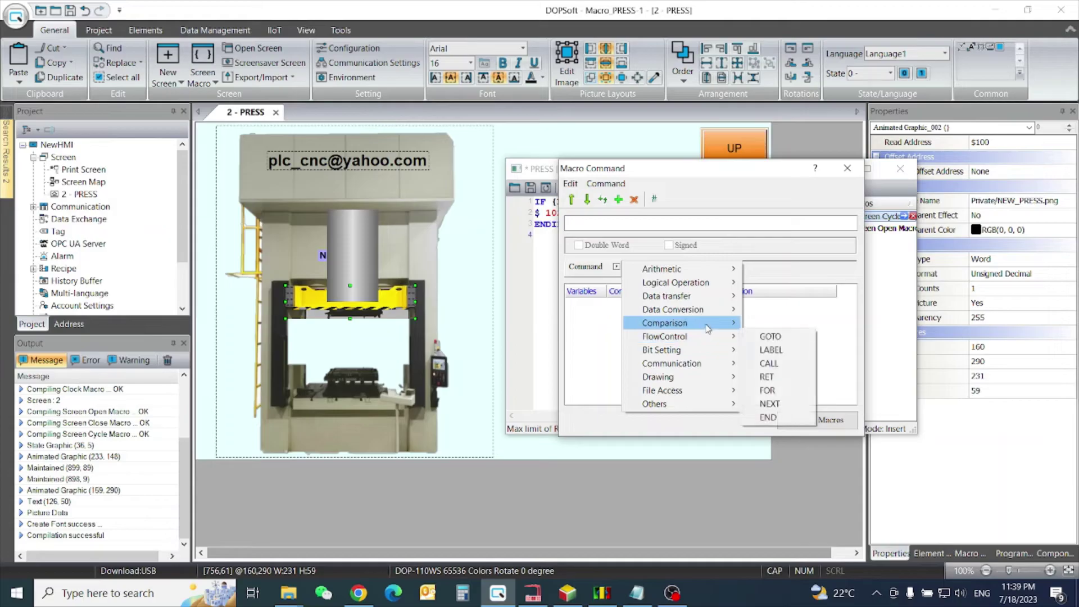
{"action": "mouse_move", "coordinate": [665, 322]}
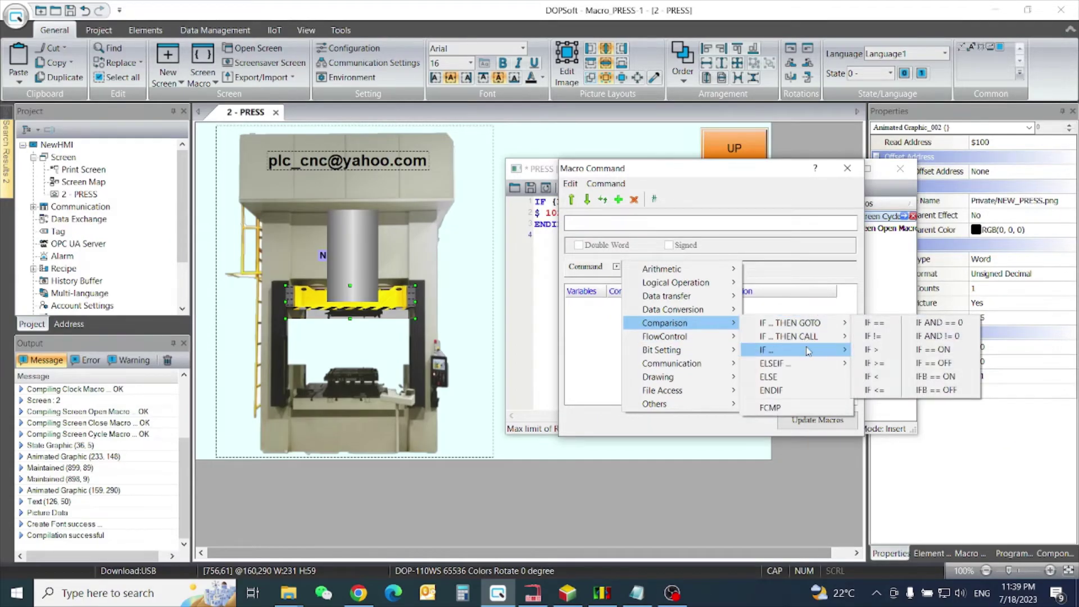
{"action": "mouse_move", "coordinate": [794, 350]}
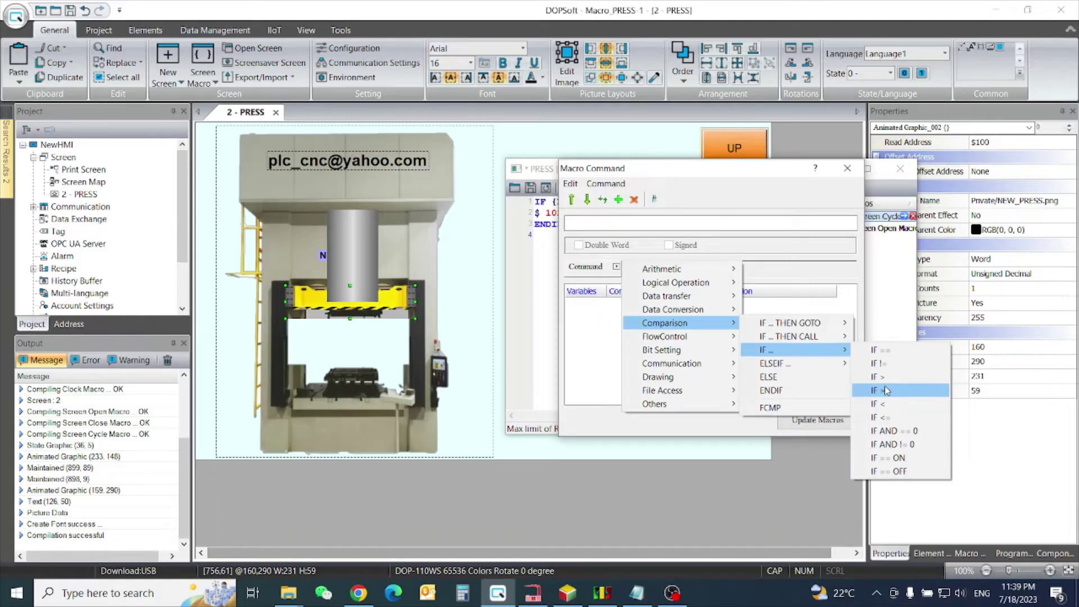
{"action": "left_click", "coordinate": [885, 390]}
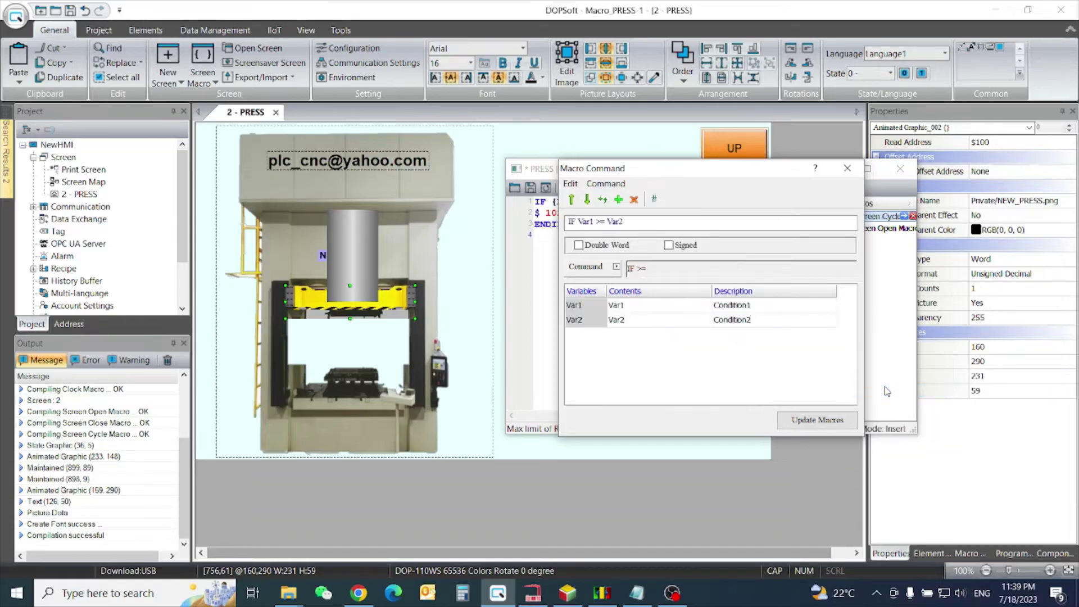
{"action": "double_click", "coordinate": [706, 309]}
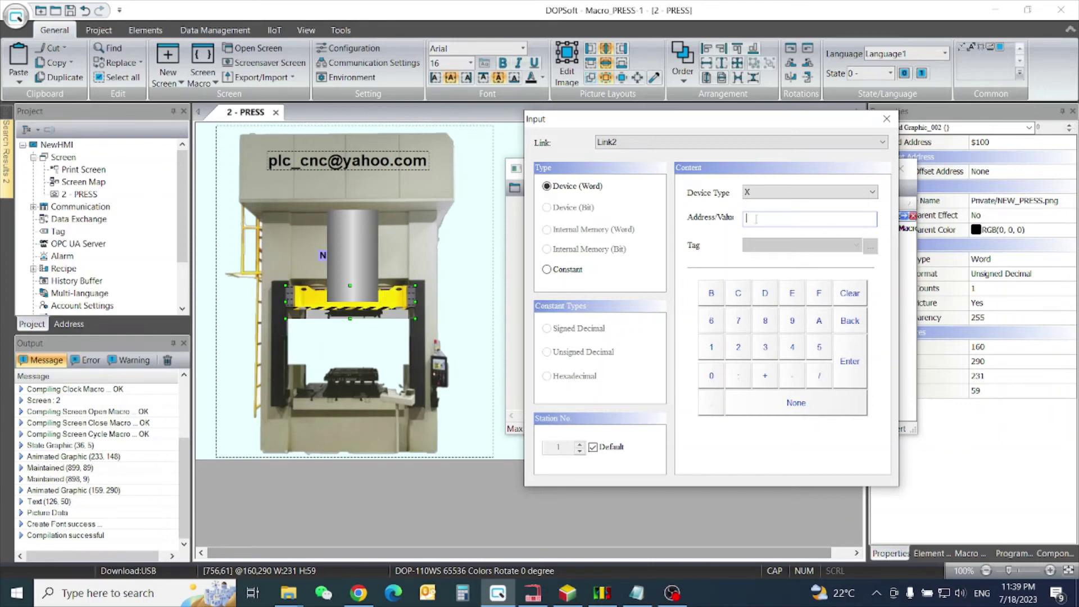
{"action": "left_click", "coordinate": [758, 144]}
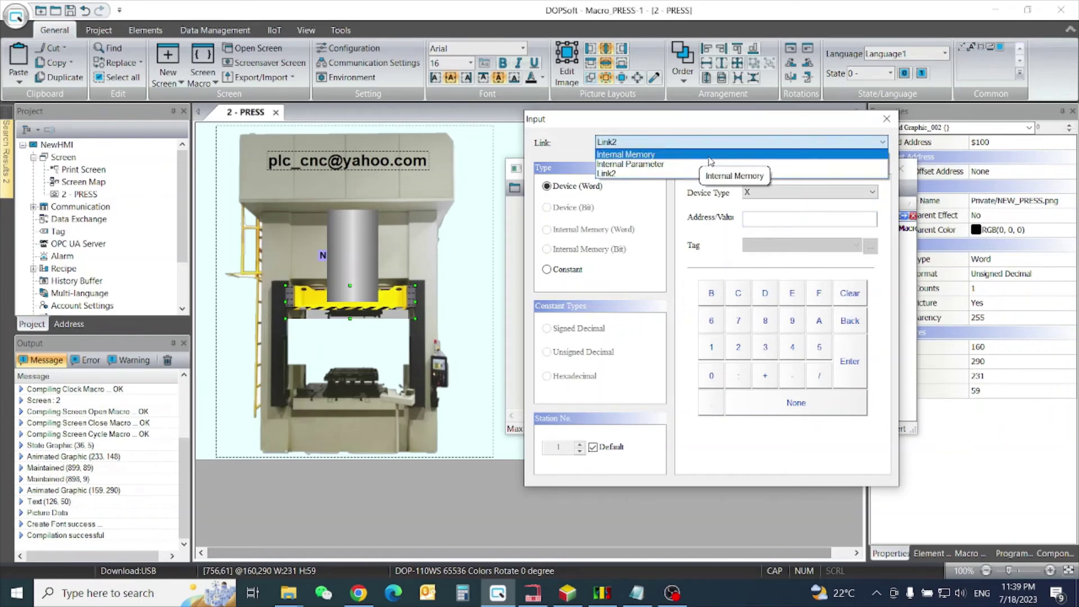
{"action": "left_click", "coordinate": [692, 155]}
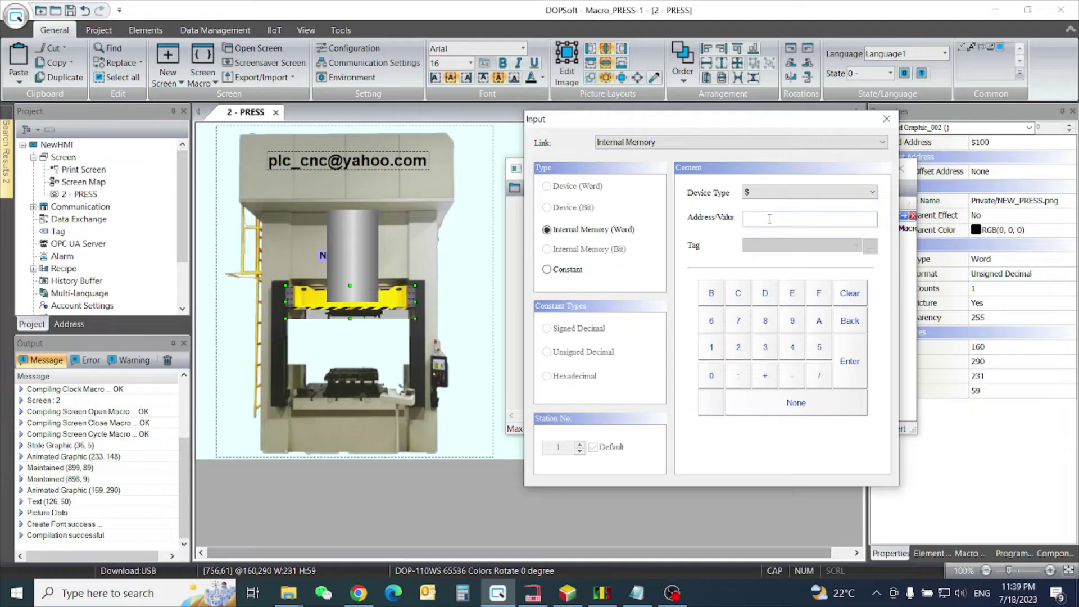
{"action": "type", "text": "102"}
{"action": "key", "text": "Return"}
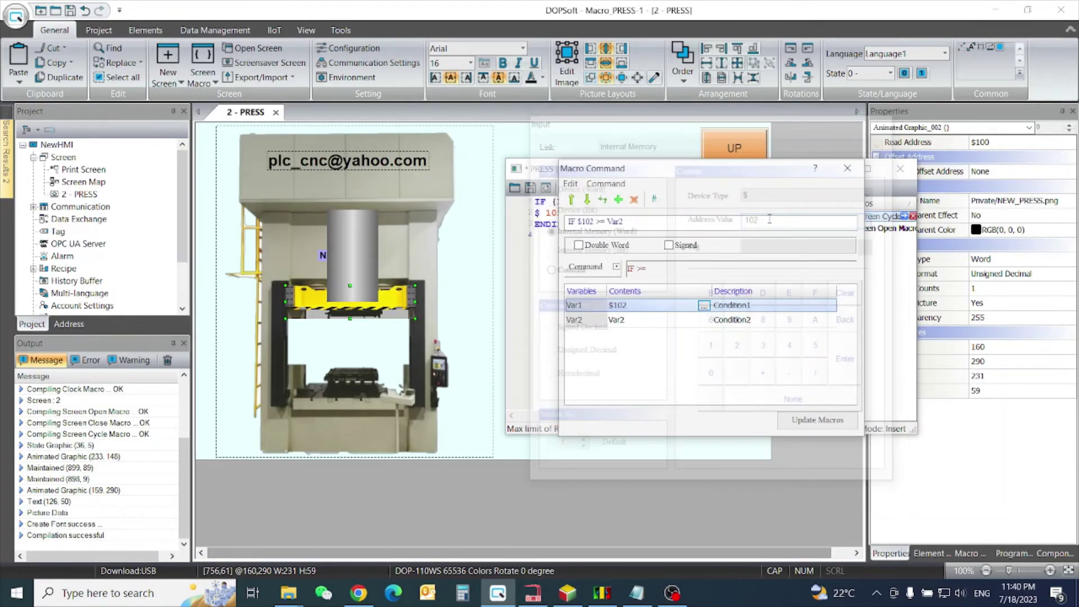
{"action": "left_click", "coordinate": [682, 325]}
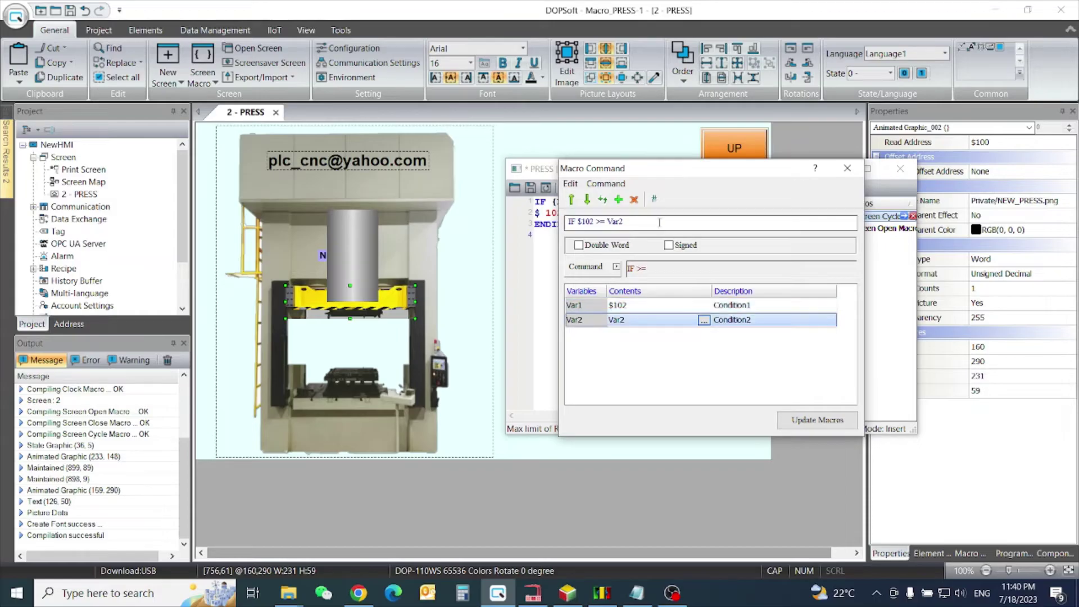
{"action": "key", "text": "BackSpace"}
{"action": "key", "text": "BackSpace"}
{"action": "key", "text": "BackSpace"}
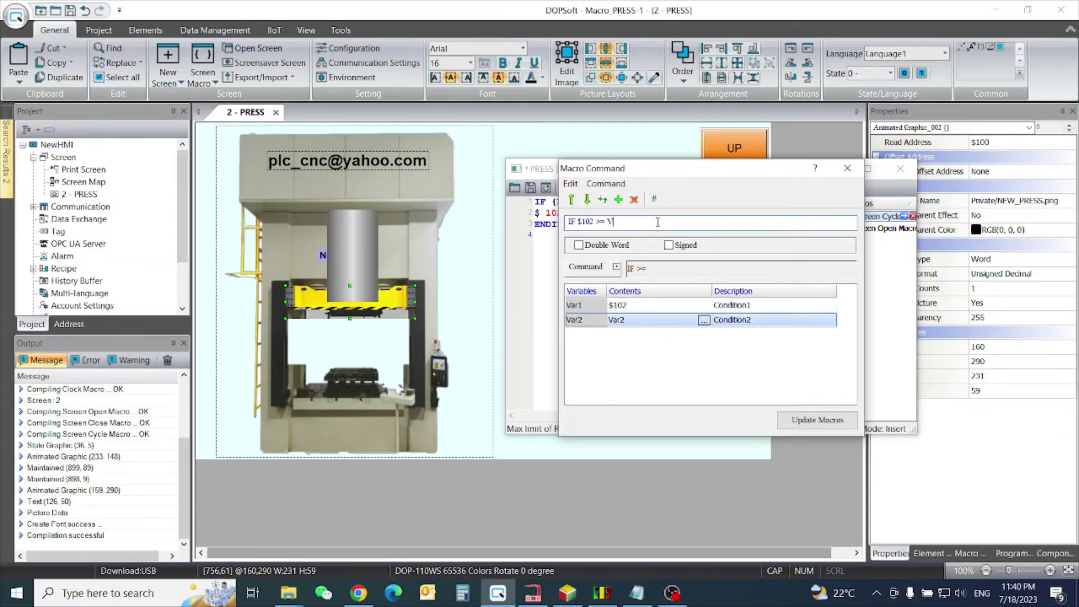
{"action": "key", "text": "BackSpace"}
{"action": "key", "text": "Return"}
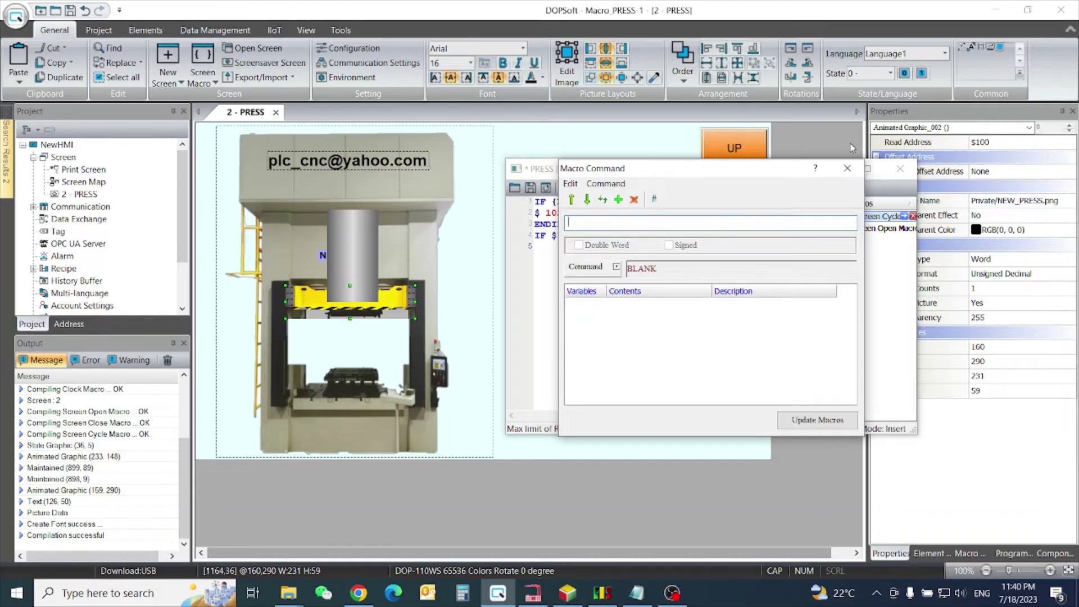
{"action": "left_click", "coordinate": [847, 168]}
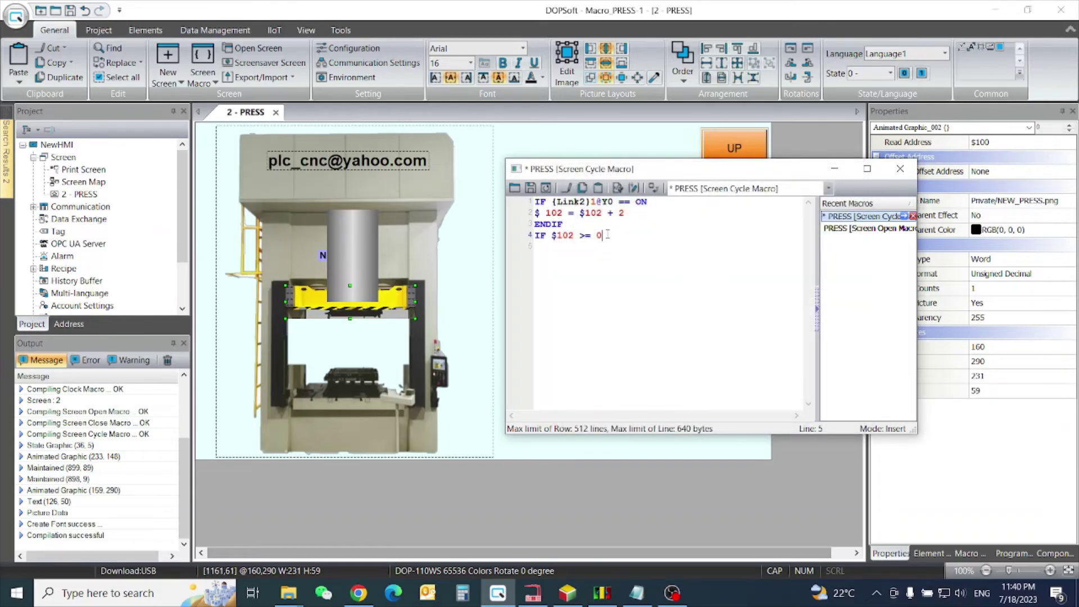
Step: Change line 4's comparison value from 0 to 380 and begin line 5 with $
{"action": "key", "text": "BackSpace"}
{"action": "type", "text": "380"}
{"action": "type", "text": "$"}
{"action": "type", "text": "102"}
{"action": "type", "text": "="}
{"action": "type", "text": "102"}
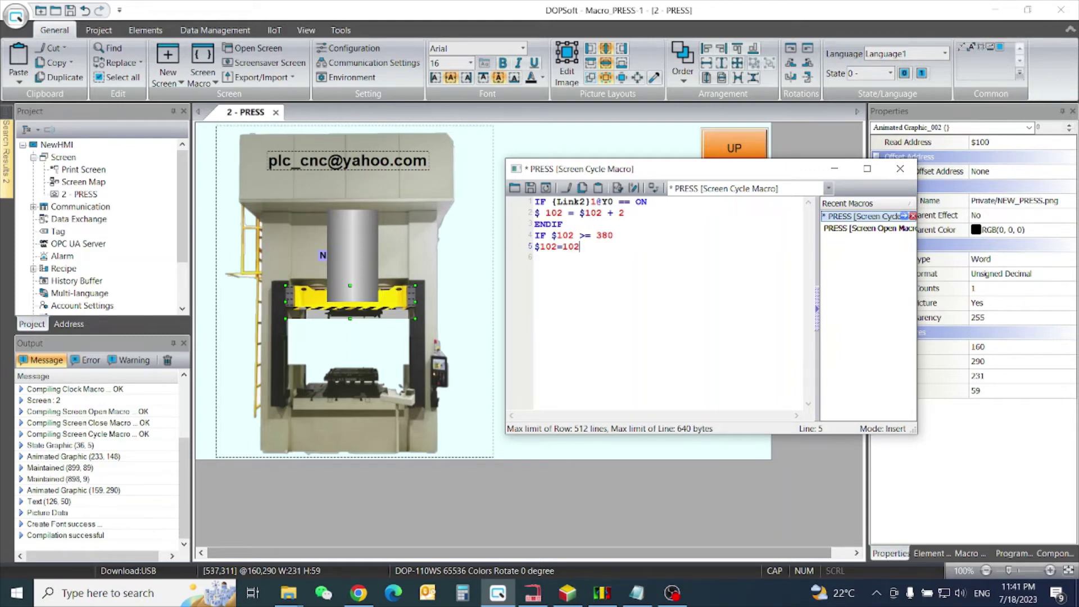
Step: Add $102 = $102 - 2 on line 5, close it with ENDIF, and select all six lines
{"action": "key", "text": "BackSpace"}
{"action": "key", "text": "BackSpace"}
{"action": "key", "text": "BackSpace"}
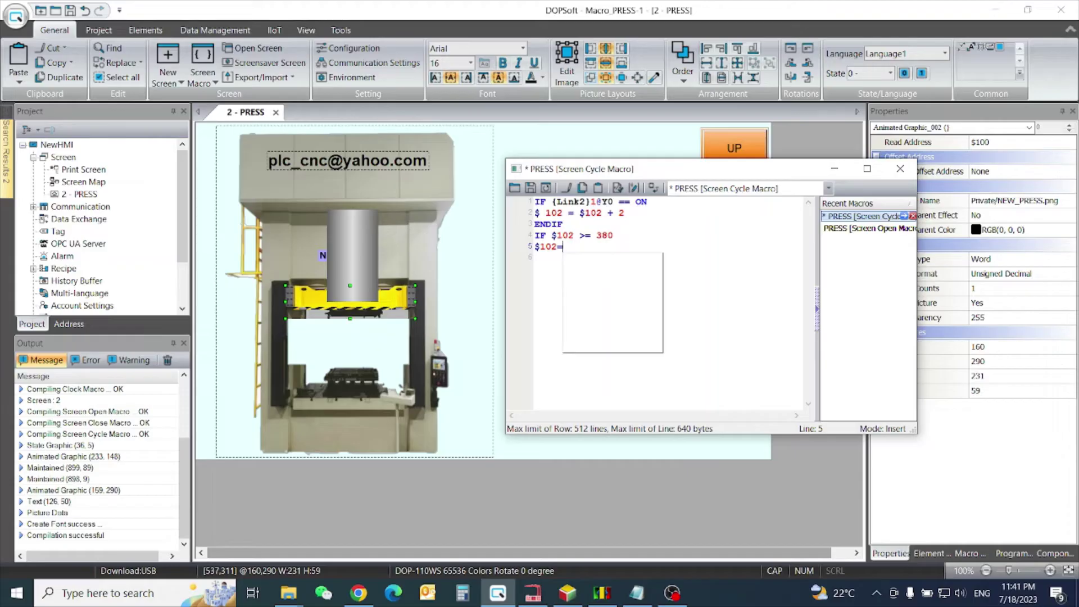
{"action": "type", "text": " $"}
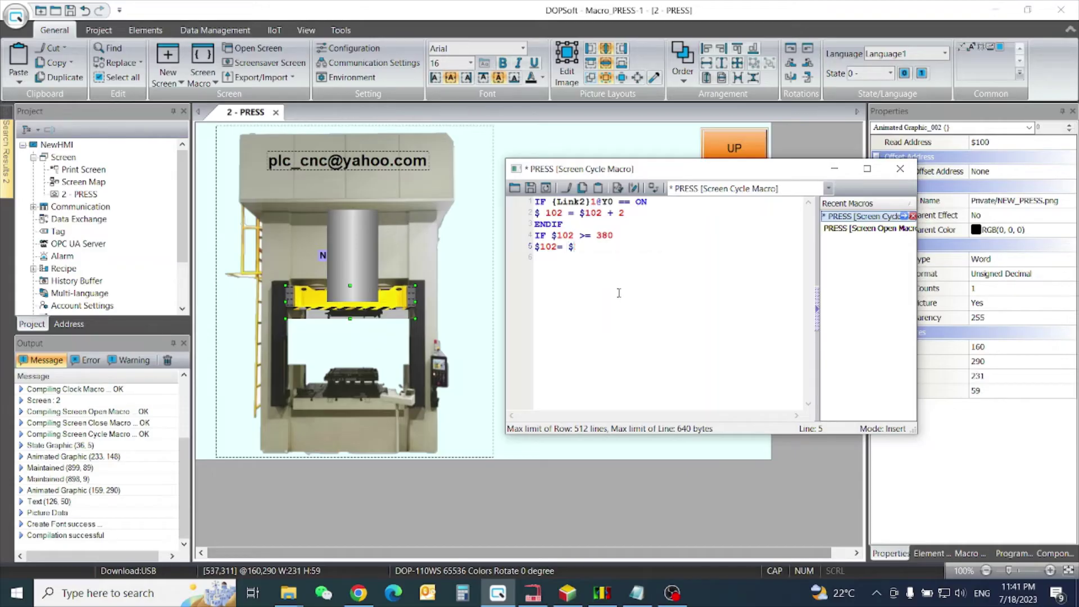
{"action": "type", "text": "102"}
{"action": "type", "text": "-"}
{"action": "type", "text": "2"}
{"action": "key", "text": "Return"}
{"action": "type", "text": "EN"}
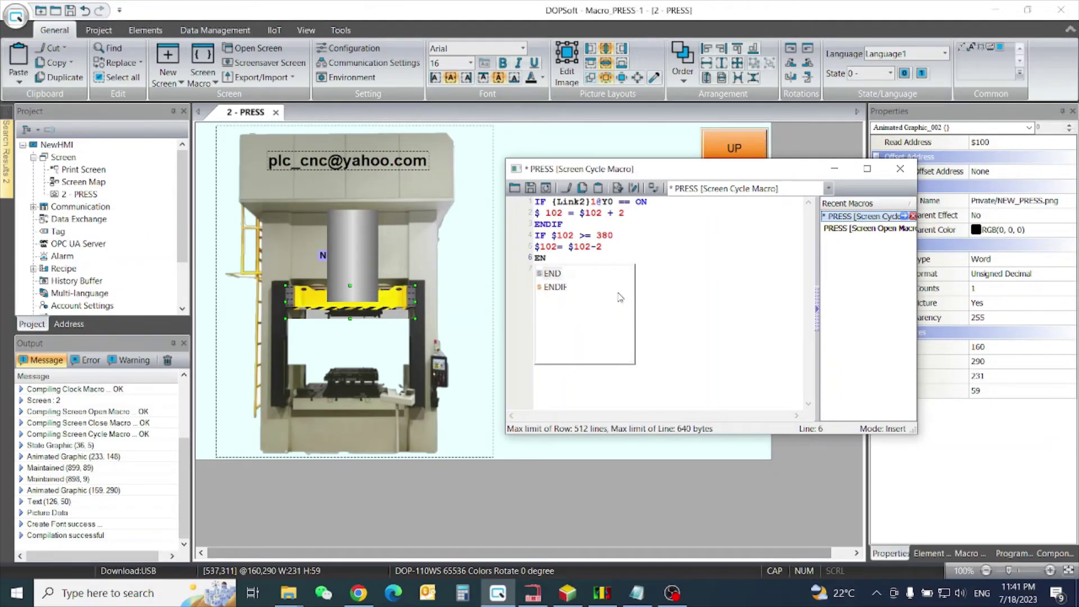
{"action": "left_click", "coordinate": [556, 288]}
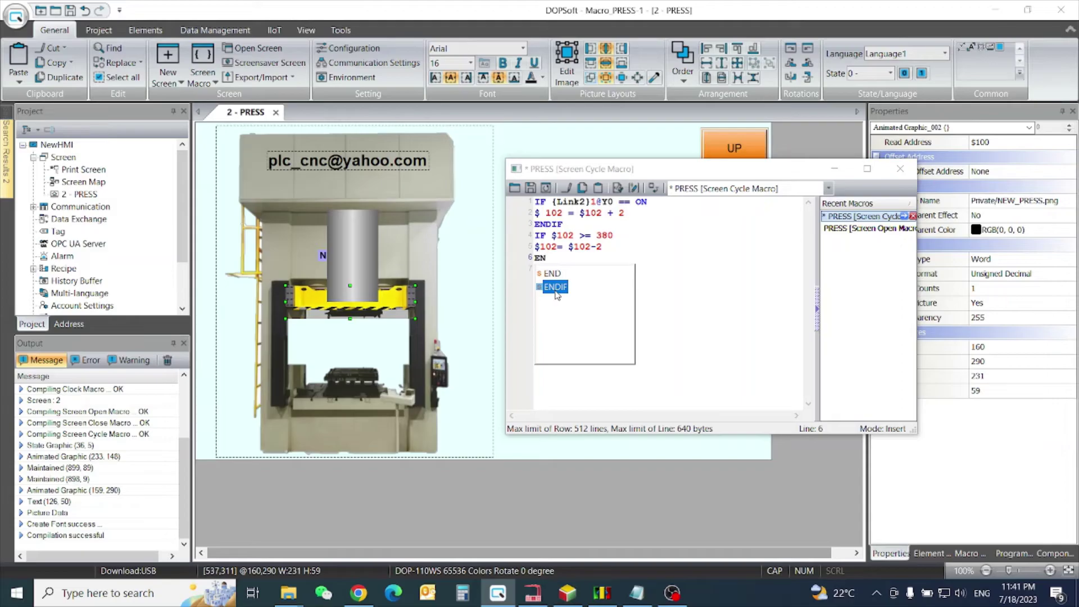
{"action": "double_click", "coordinate": [556, 287]}
{"action": "key", "text": "Return"}
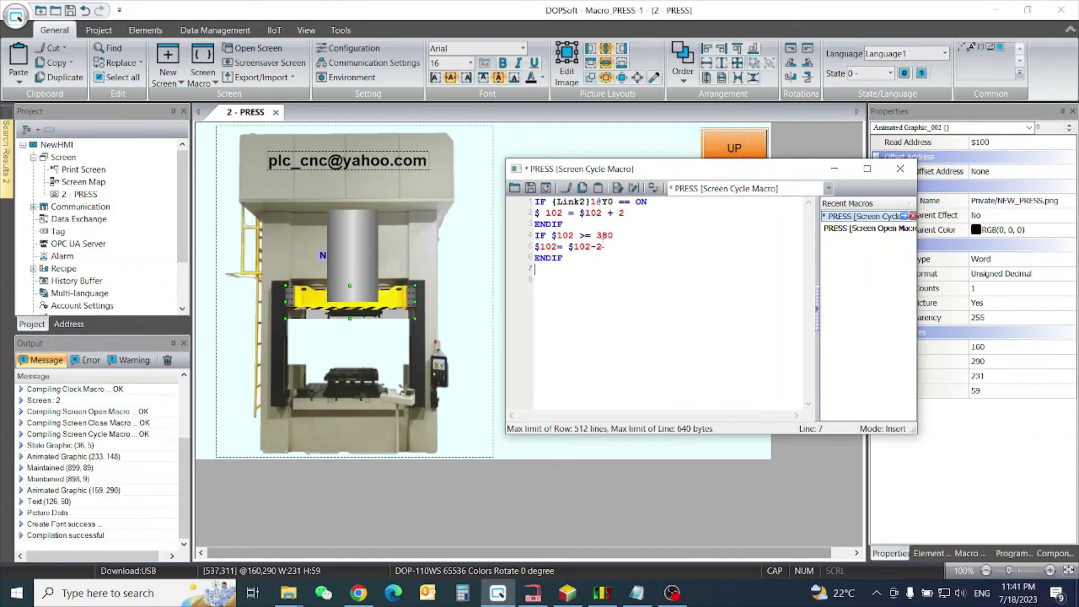
{"action": "mouse_move", "coordinate": [590, 279]}
{"action": "left_mouse_down"}
{"action": "mouse_move", "coordinate": [553, 204]}
{"action": "mouse_move", "coordinate": [537, 202]}
{"action": "left_mouse_up"}
{"action": "key", "text": "ctrl+c"}
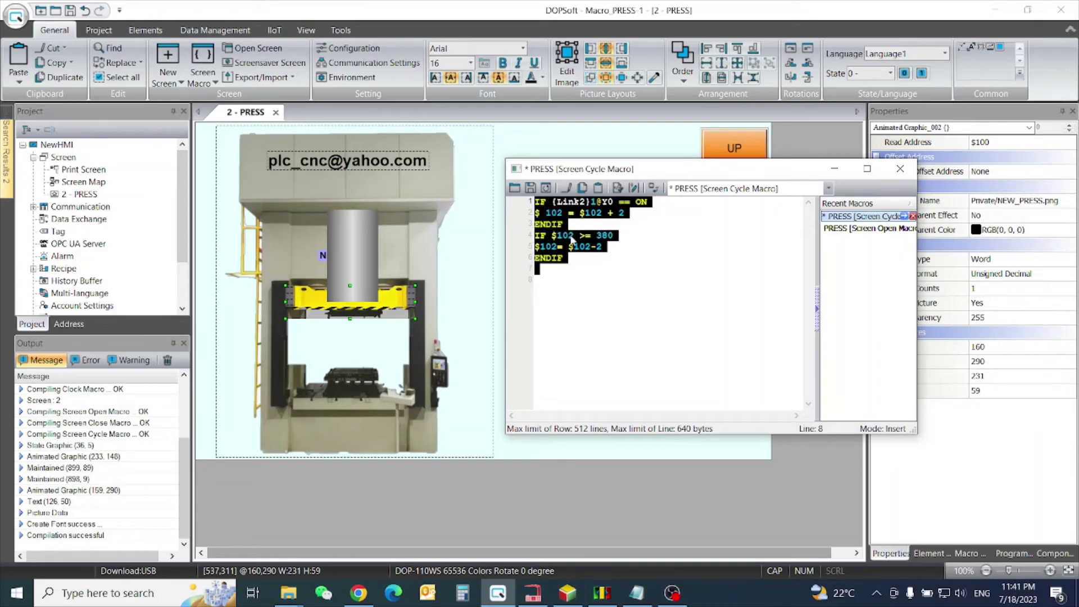
Step: Paste a copy of the six lines, switching its condition to Y2 and its step to $102 - 2
{"action": "left_click", "coordinate": [542, 270]}
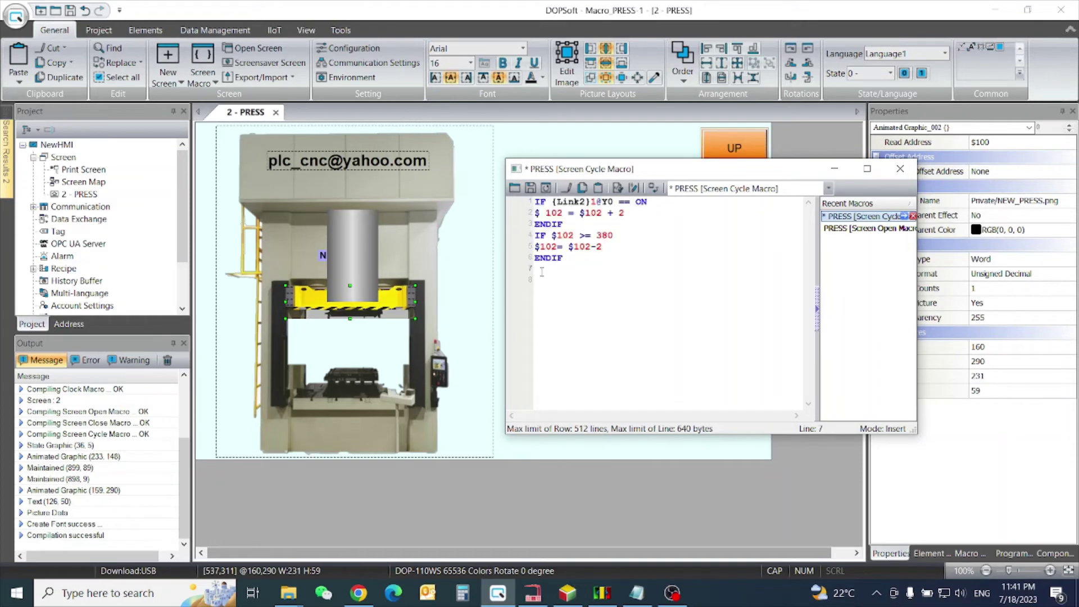
{"action": "key", "text": "ctrl+v"}
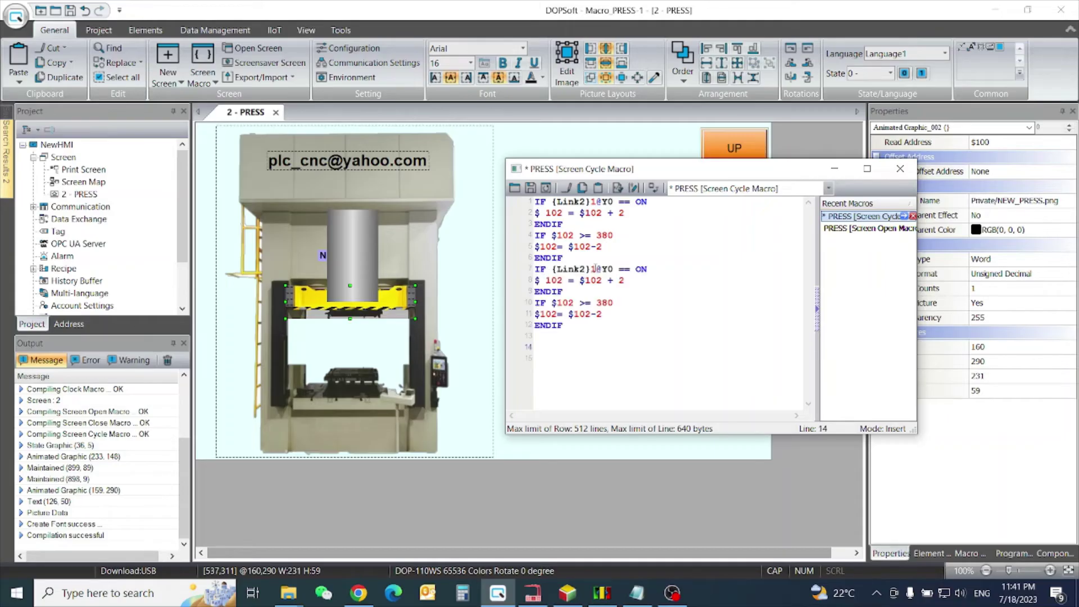
{"action": "left_click", "coordinate": [611, 272]}
{"action": "key", "text": "BackSpace"}
{"action": "type", "text": "2"}
{"action": "left_click", "coordinate": [612, 280]}
{"action": "key", "text": "BackSpace"}
{"action": "type", "text": "-"}
Step: Change the copy's limit block to IF $102 <= 300 with $102 = $102 + 2
{"action": "left_click", "coordinate": [584, 302]}
{"action": "key", "text": "BackSpace"}
{"action": "type", "text": "<"}
{"action": "key", "text": "BackSpace"}
{"action": "type", "text": "0"}
{"action": "left_click", "coordinate": [599, 315]}
{"action": "key", "text": "BackSpace"}
{"action": "type", "text": "+"}
{"action": "left_click", "coordinate": [623, 324]}
{"action": "left_click", "coordinate": [579, 338]}
Step: Duplicate the twelve-line up/down macro block onto line 14
{"action": "left_click", "coordinate": [352, 256]}
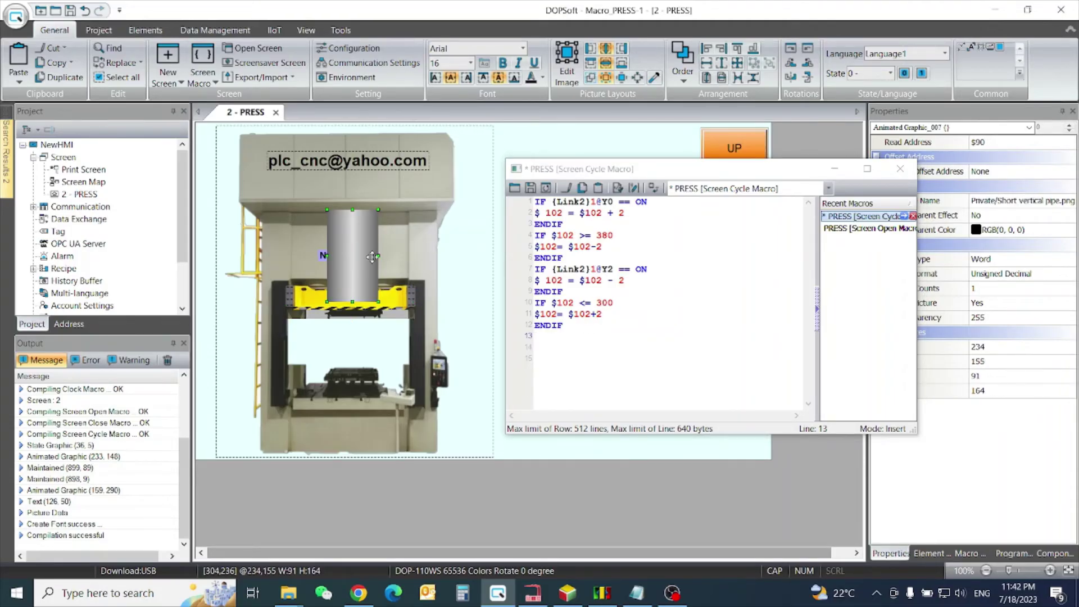
{"action": "left_click", "coordinate": [576, 331]}
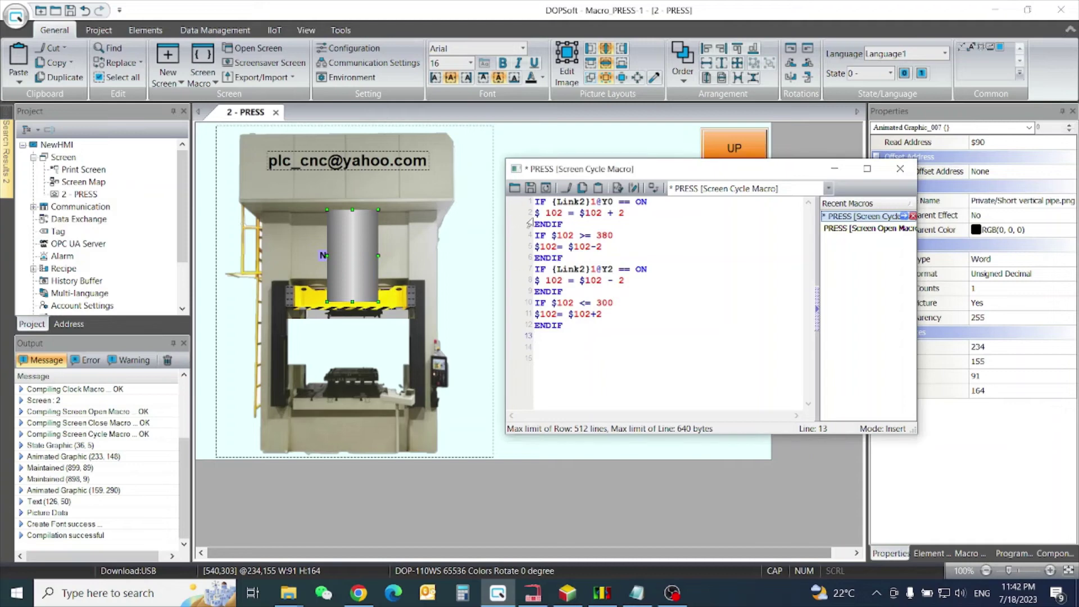
{"action": "left_click_drag", "start_coordinate": [565, 333], "coordinate": [528, 204]}
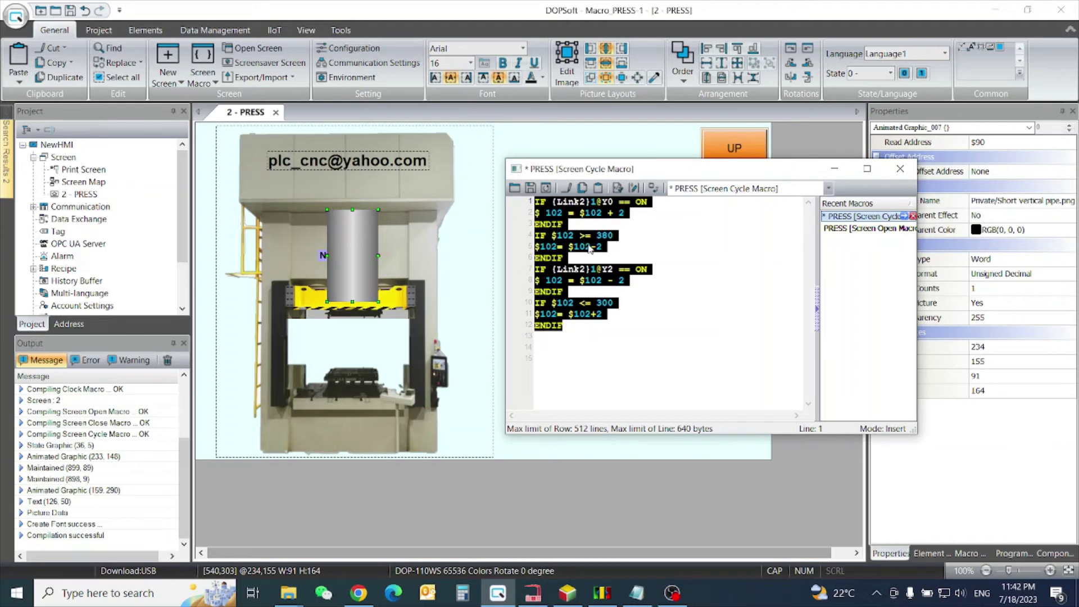
{"action": "left_click", "coordinate": [540, 344]}
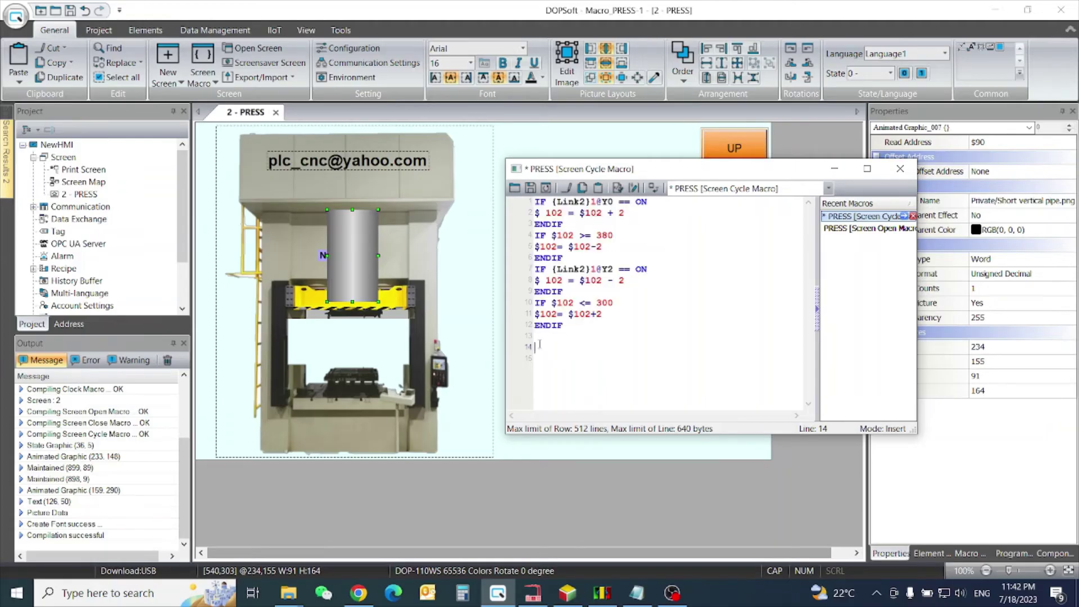
{"action": "type", "text": "IF {Link2}1@Y0 == ON $ 102 = $102 + 2 ENDIF IF $102 >= 380 $102= $102-2 ENDIF IF {Link2}1@Y2 == ON $ 102 = $102 - 2 ENDIF IF $102 <= 300 $102= $102+2 ENDIF"}
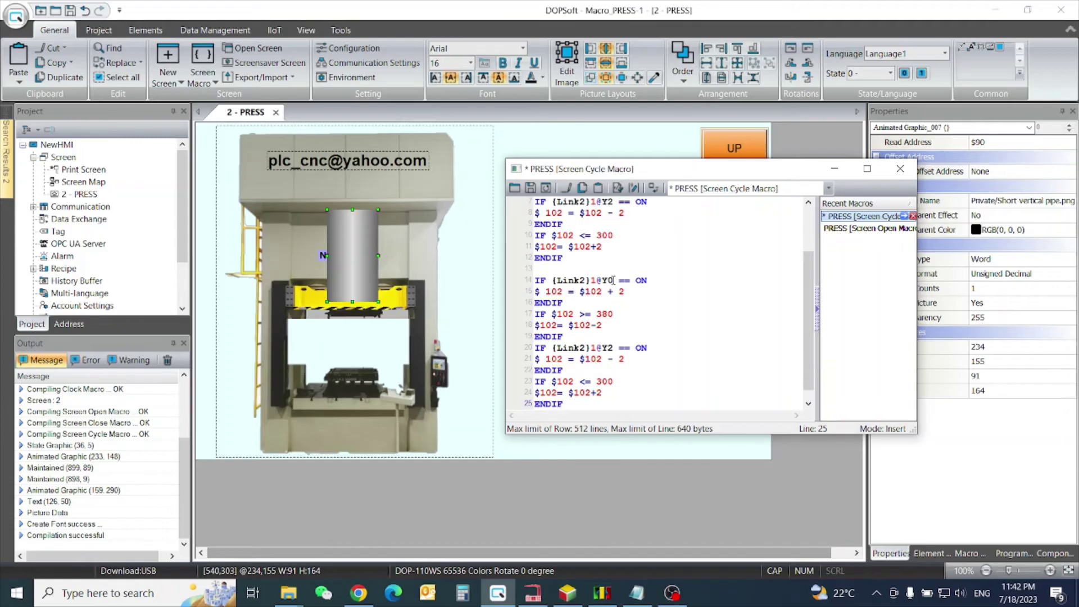
Step: Change the copied conditions from Y0 to Y1 and from Y2 to Y3
{"action": "left_click", "coordinate": [614, 282]}
{"action": "key", "text": "BackSpace"}
{"action": "type", "text": "1"}
{"action": "left_click", "coordinate": [610, 347]}
{"action": "key", "text": "BackSpace"}
{"action": "type", "text": "3"}
{"action": "scroll", "coordinate": [625, 286], "scroll_direction": "up", "scroll_amount": 1}
{"action": "scroll", "coordinate": [630, 284], "scroll_direction": "up", "scroll_amount": 1}
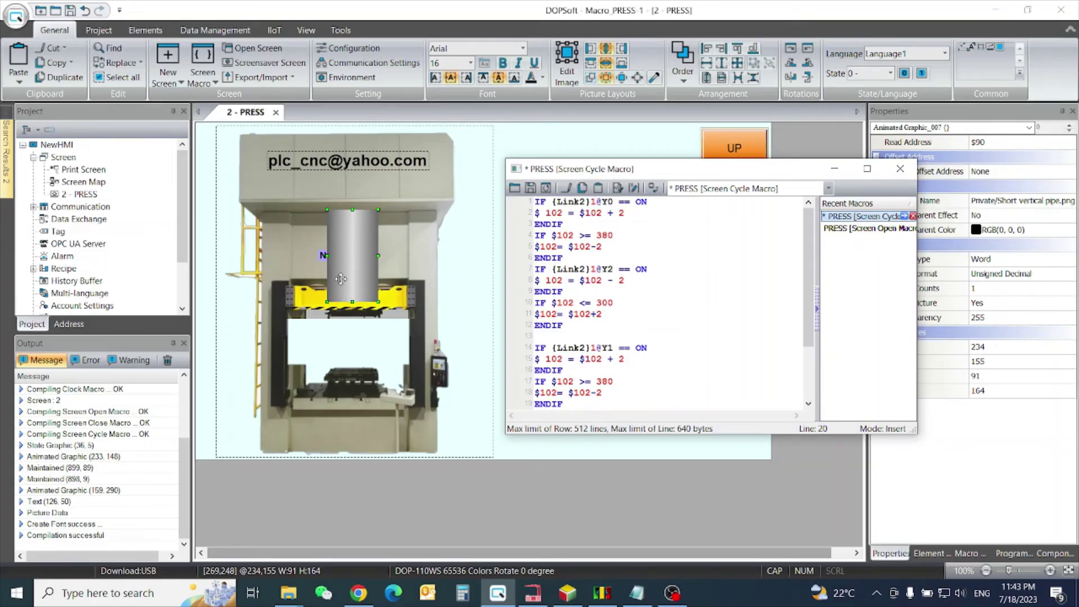
{"action": "scroll", "coordinate": [666, 284], "scroll_direction": "down", "scroll_amount": 3}
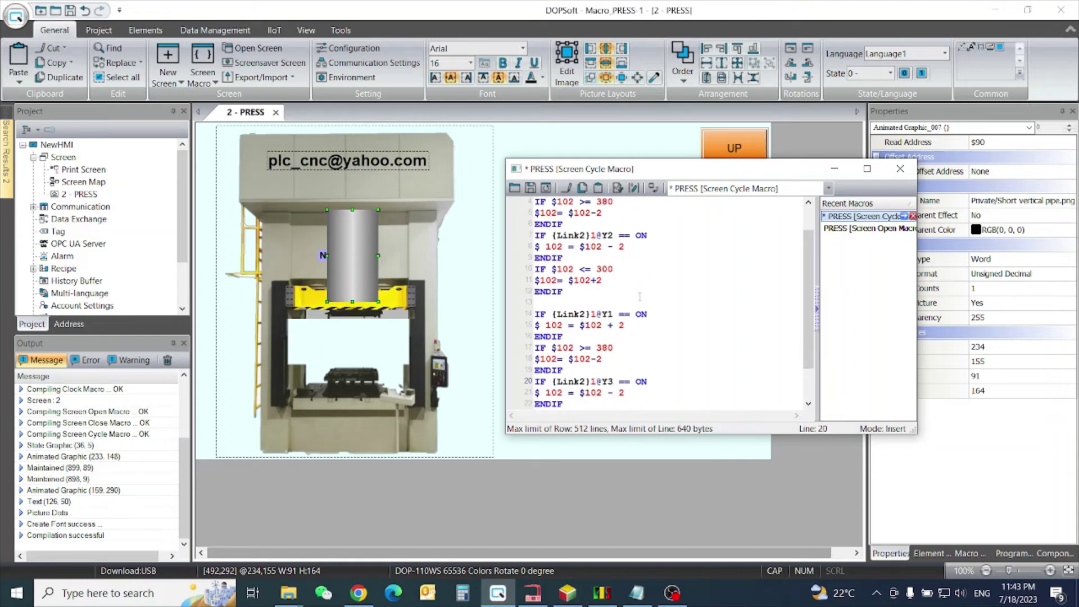
{"action": "scroll", "coordinate": [635, 309], "scroll_direction": "down", "scroll_amount": 1}
{"action": "scroll", "coordinate": [634, 309], "scroll_direction": "down", "scroll_amount": 2}
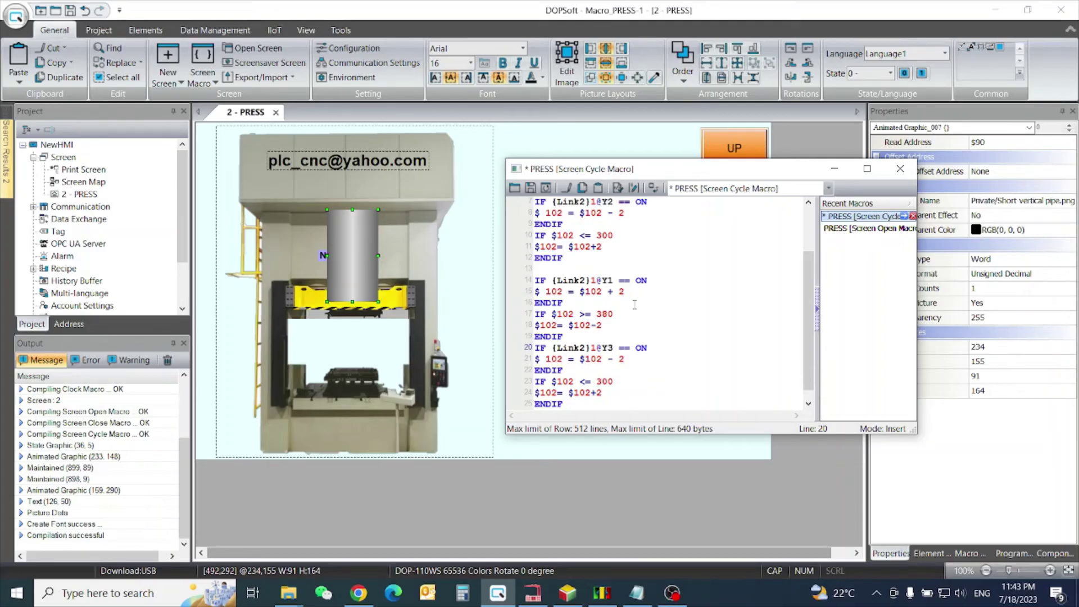
{"action": "scroll", "coordinate": [636, 306], "scroll_direction": "up", "scroll_amount": 3}
{"action": "scroll", "coordinate": [636, 306], "scroll_direction": "up", "scroll_amount": 3}
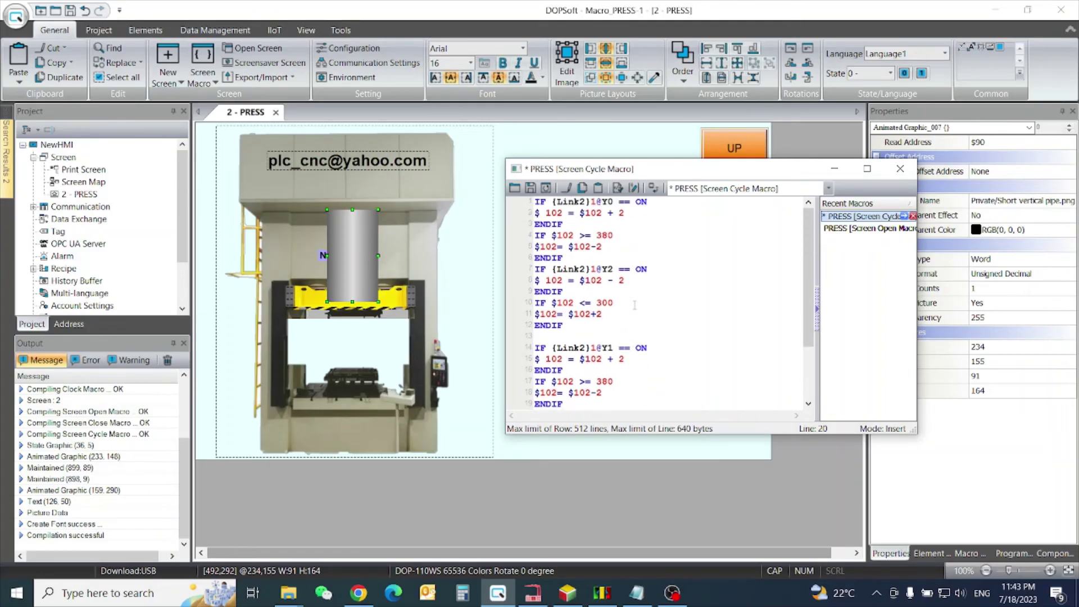
{"action": "scroll", "coordinate": [636, 305], "scroll_direction": "down", "scroll_amount": 1}
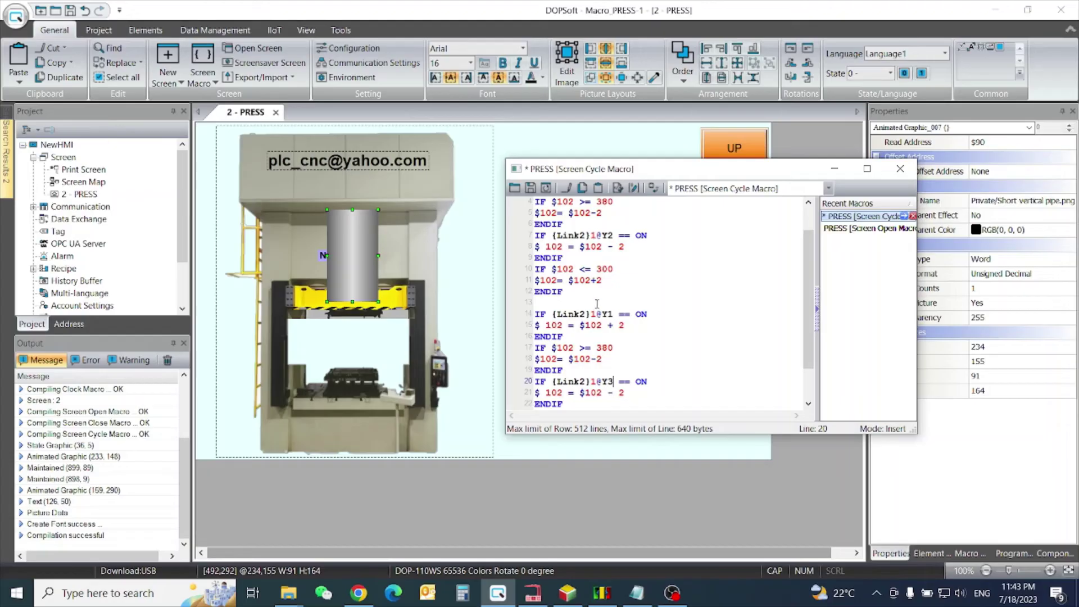
Step: Paste the $92 macro block from the text notes over the copied Y1/Y3 lines
{"action": "left_click", "coordinate": [636, 592]}
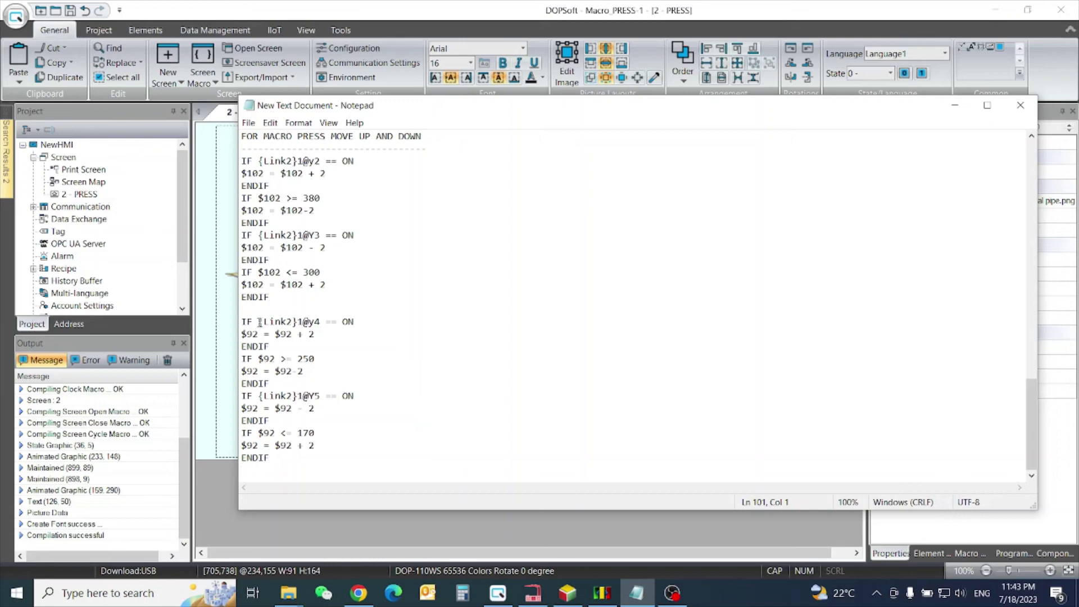
{"action": "left_click_drag", "start_coordinate": [243, 322], "coordinate": [319, 457]}
{"action": "key", "text": "ctrl+c"}
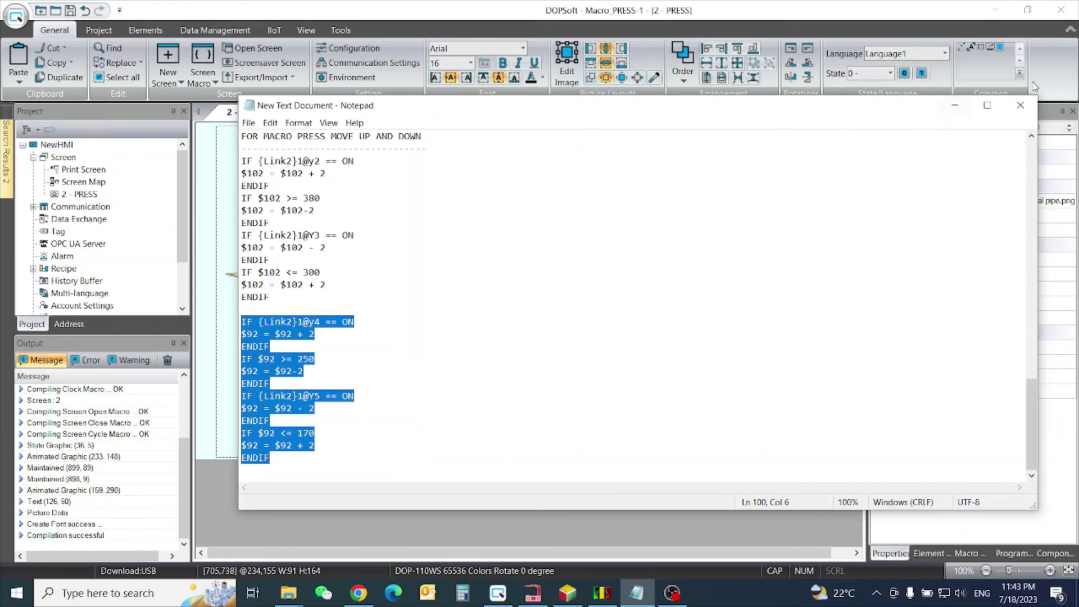
{"action": "left_click", "coordinate": [957, 110]}
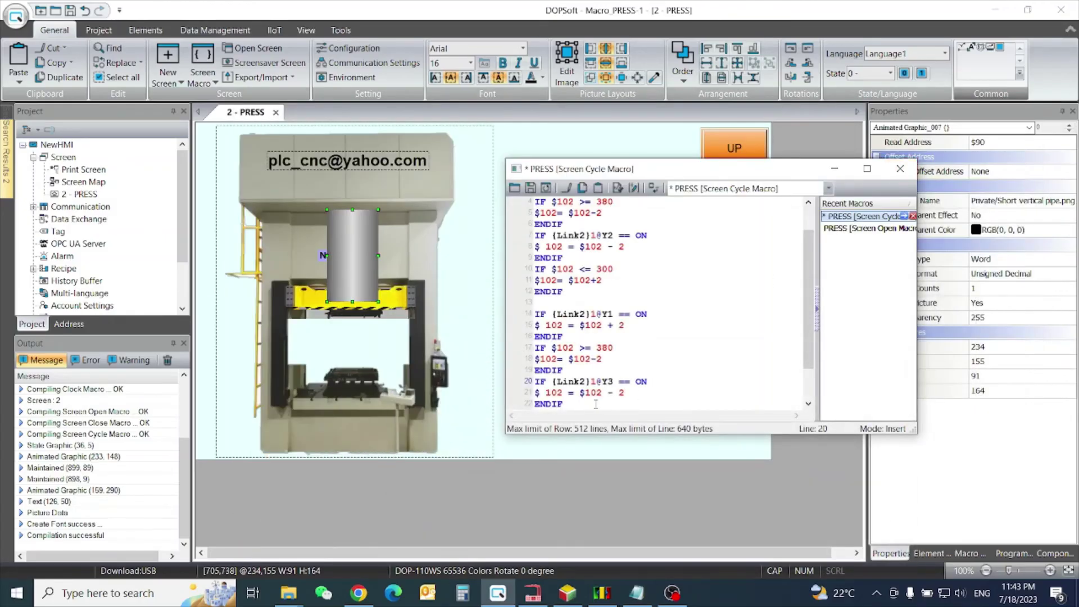
{"action": "mouse_move", "coordinate": [563, 405]}
{"action": "left_mouse_down"}
{"action": "mouse_move", "coordinate": [559, 336]}
{"action": "mouse_move", "coordinate": [533, 313]}
{"action": "left_mouse_up"}
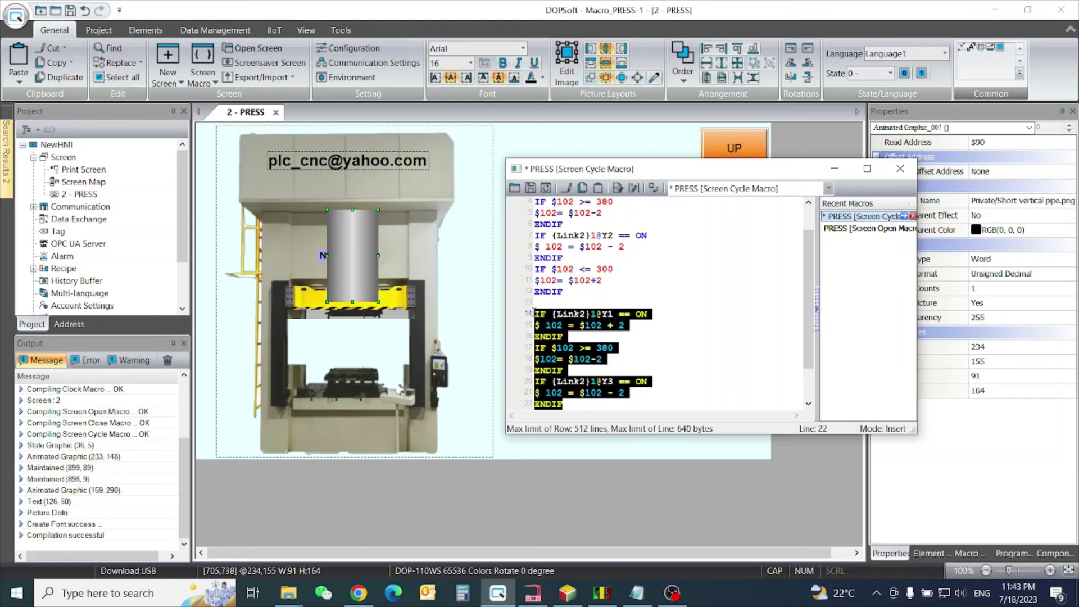
{"action": "scroll", "coordinate": [696, 325], "scroll_direction": "down", "scroll_amount": 1}
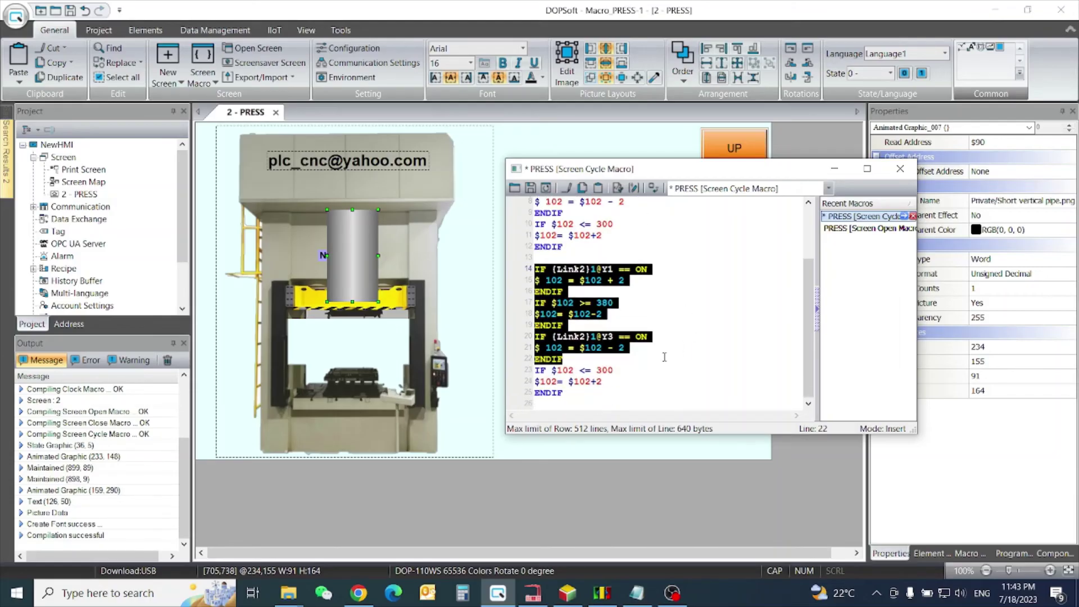
{"action": "left_click", "coordinate": [620, 371]}
{"action": "left_click_drag", "start_coordinate": [569, 393], "coordinate": [529, 275]}
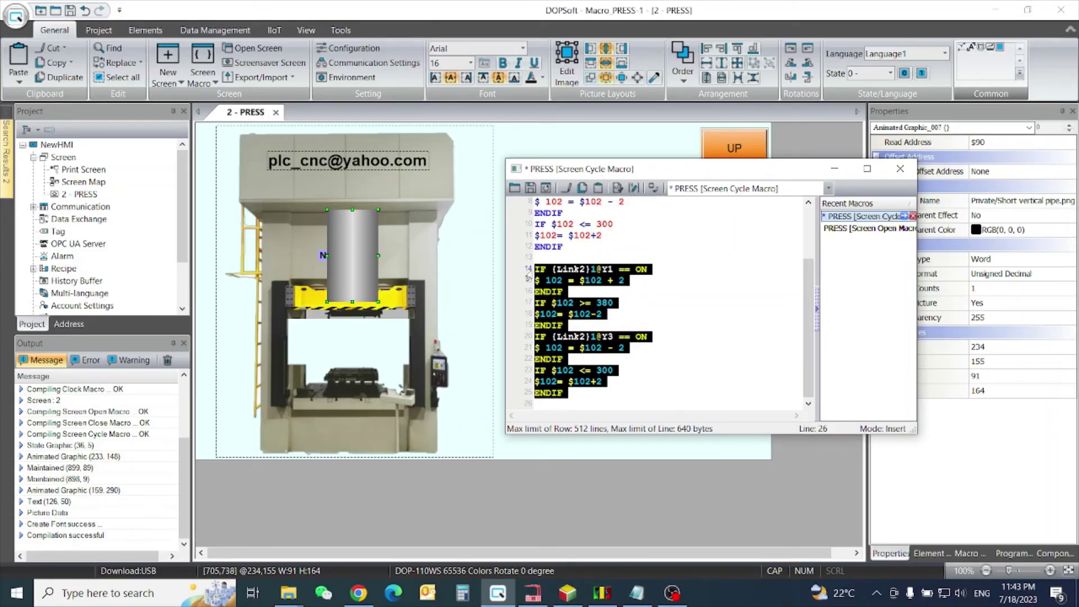
{"action": "key", "text": "ctrl+v"}
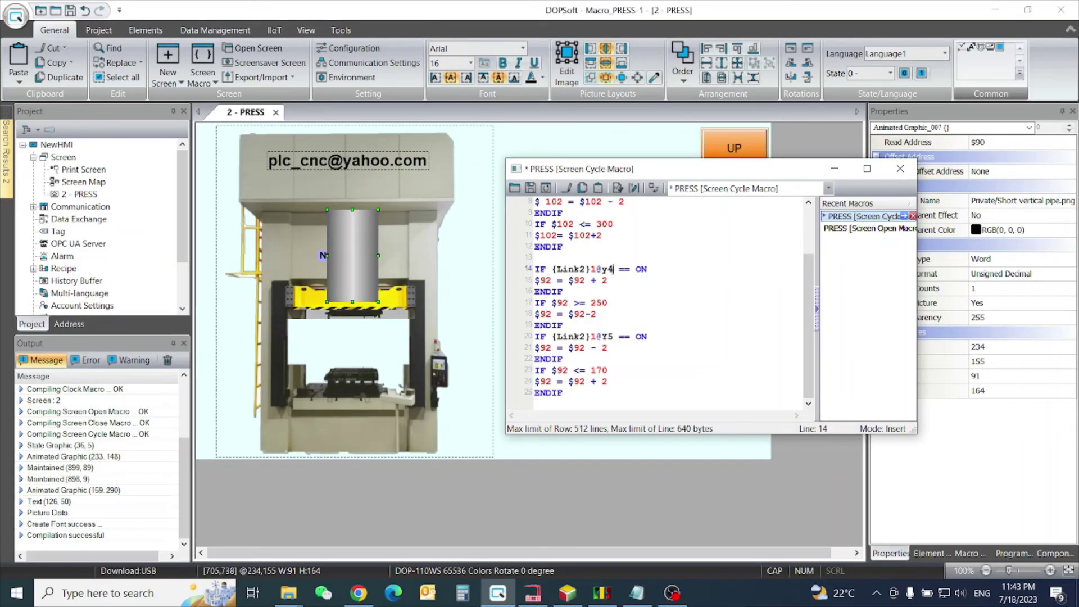
Step: Fix the line-14 condition, change Y5 to Y3 on line 20, then bring up ISPSoft
{"action": "left_click", "coordinate": [616, 270]}
{"action": "key", "text": "BackSpace"}
{"action": "type", "text": "2"}
{"action": "left_click", "coordinate": [614, 339]}
{"action": "left_click", "coordinate": [614, 269]}
{"action": "scroll", "coordinate": [614, 269], "scroll_direction": "up", "scroll_amount": 3}
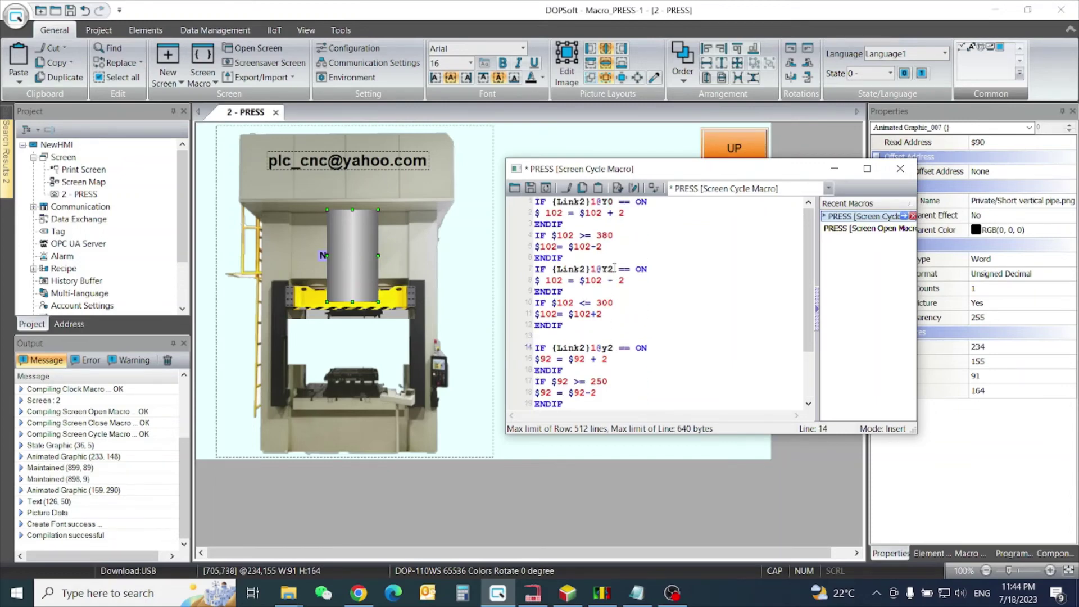
{"action": "scroll", "coordinate": [614, 270], "scroll_direction": "down", "scroll_amount": 2}
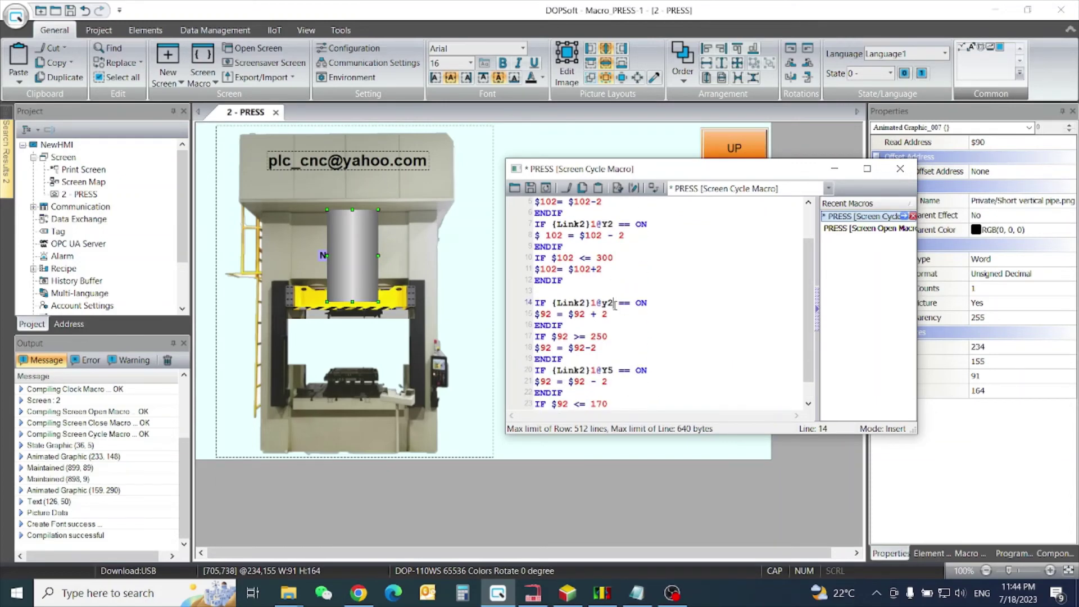
{"action": "key", "text": "BackSpace"}
{"action": "type", "text": "1"}
{"action": "left_click", "coordinate": [615, 371]}
{"action": "key", "text": "BackSpace"}
{"action": "type", "text": "3"}
{"action": "left_click", "coordinate": [567, 594]}
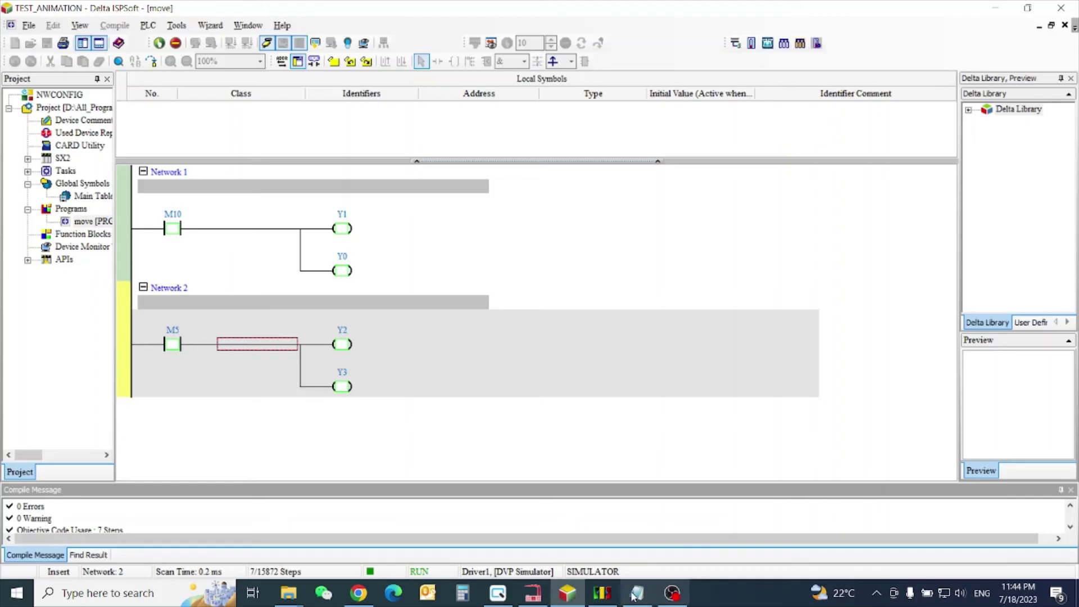
Step: Back in DOPSoft, review the cycle macro around line 16's ENDIF and close the editor
{"action": "left_click", "coordinate": [567, 597]}
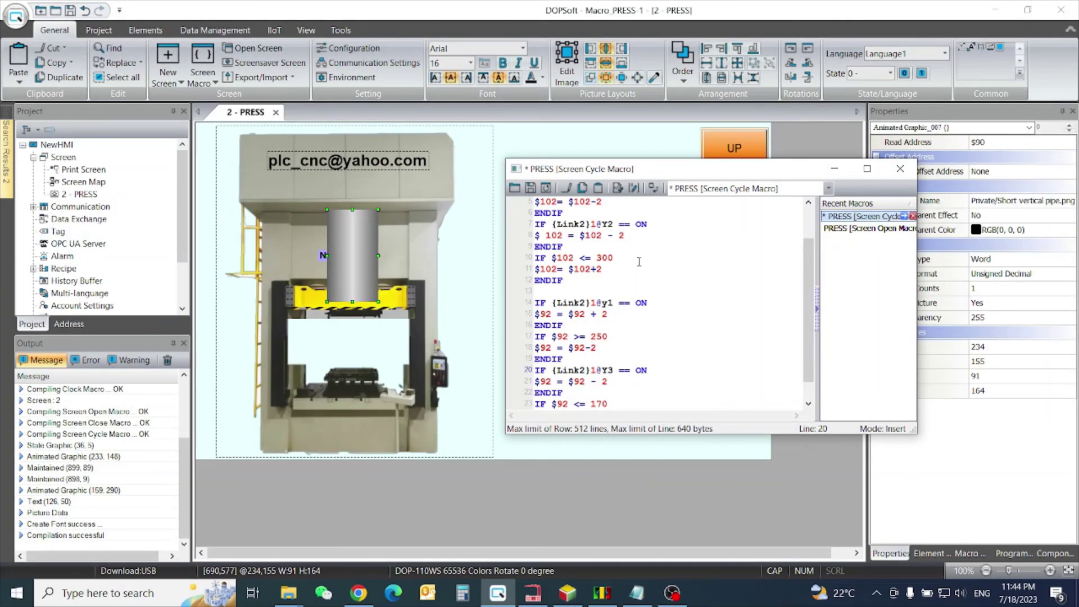
{"action": "scroll", "coordinate": [659, 327], "scroll_direction": "down", "scroll_amount": 1}
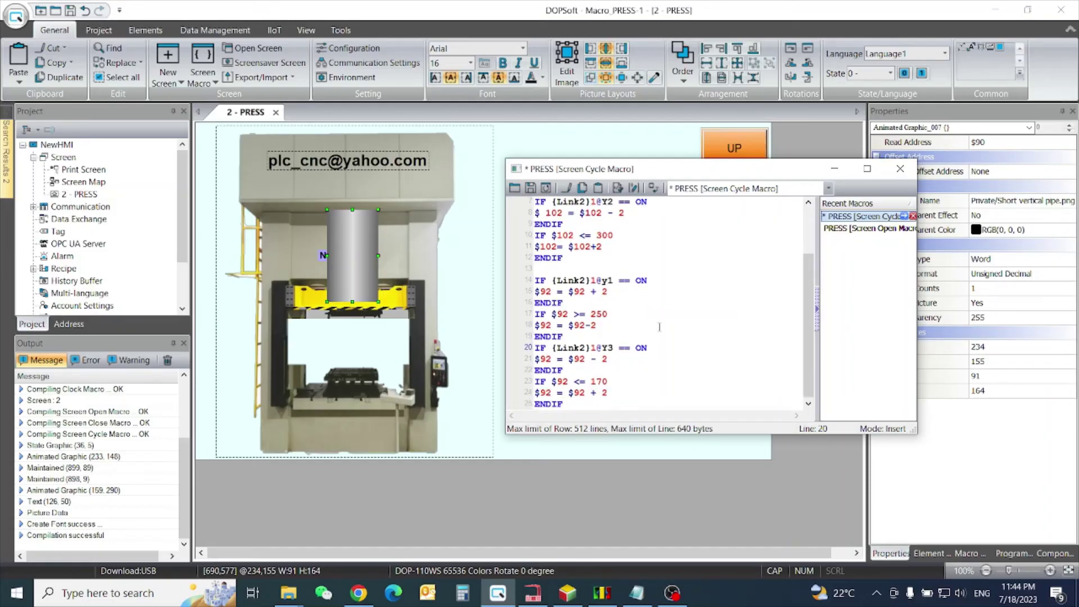
{"action": "left_click", "coordinate": [631, 300]}
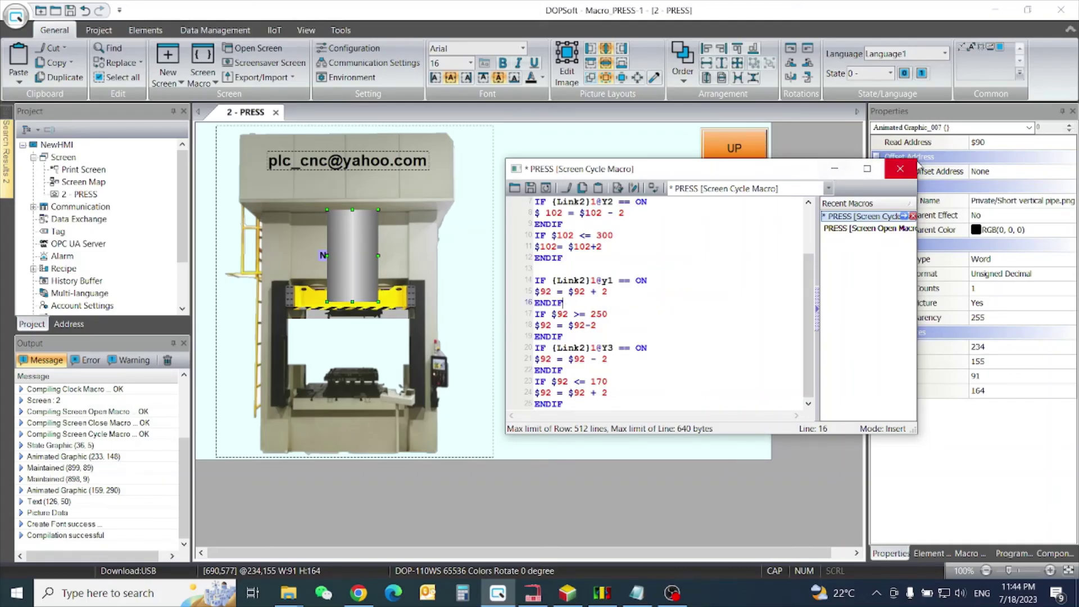
{"action": "left_click", "coordinate": [900, 169]}
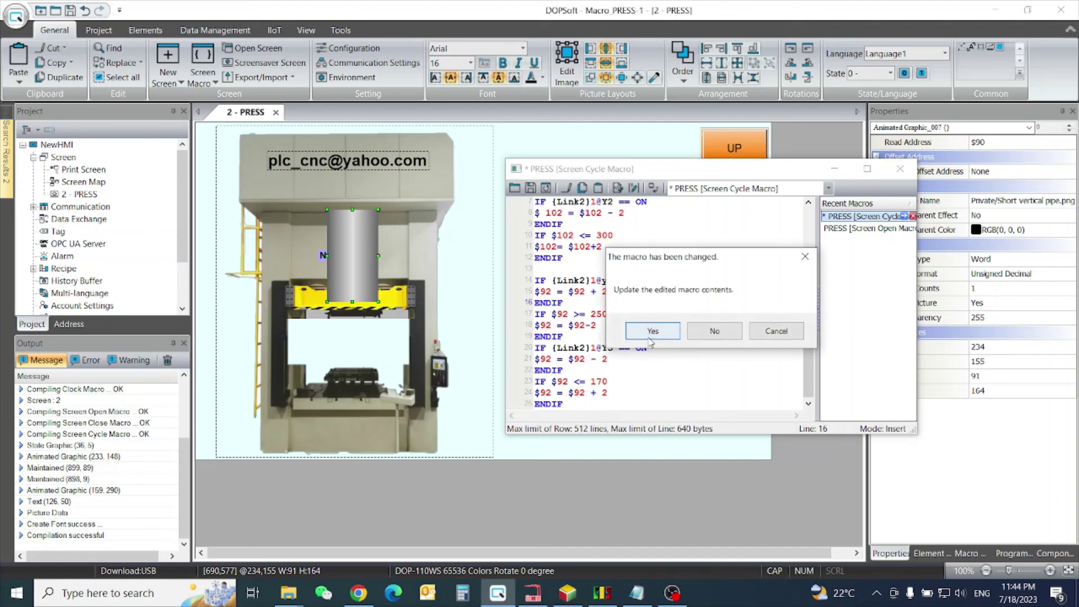
Step: Accept the update, dismiss the syntax error, and delete the space in '$ 102' on lines 2 and 8
{"action": "left_click", "coordinate": [654, 332]}
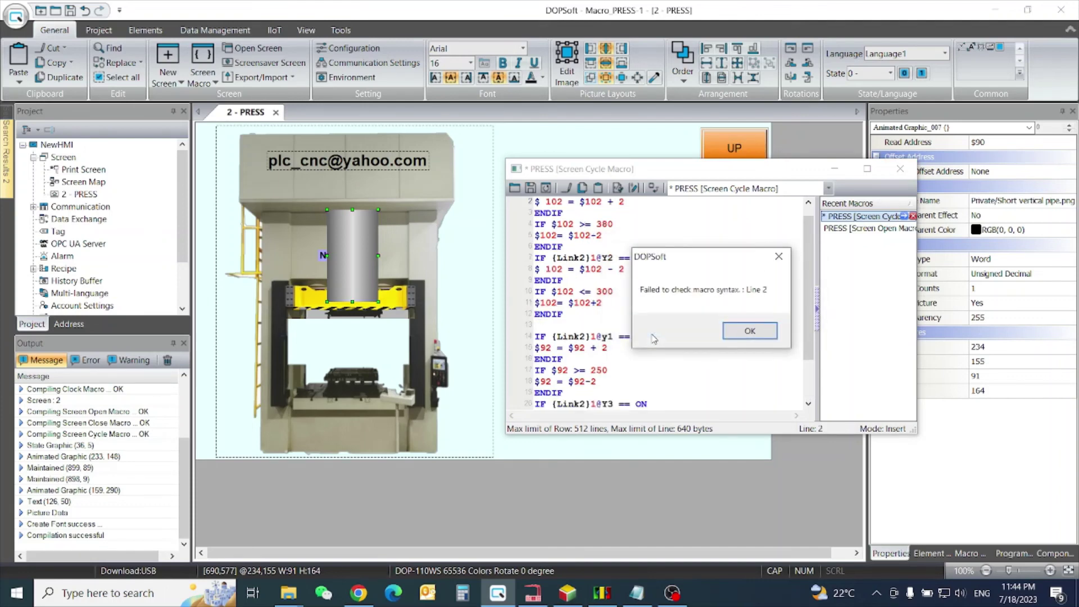
{"action": "left_click", "coordinate": [750, 333]}
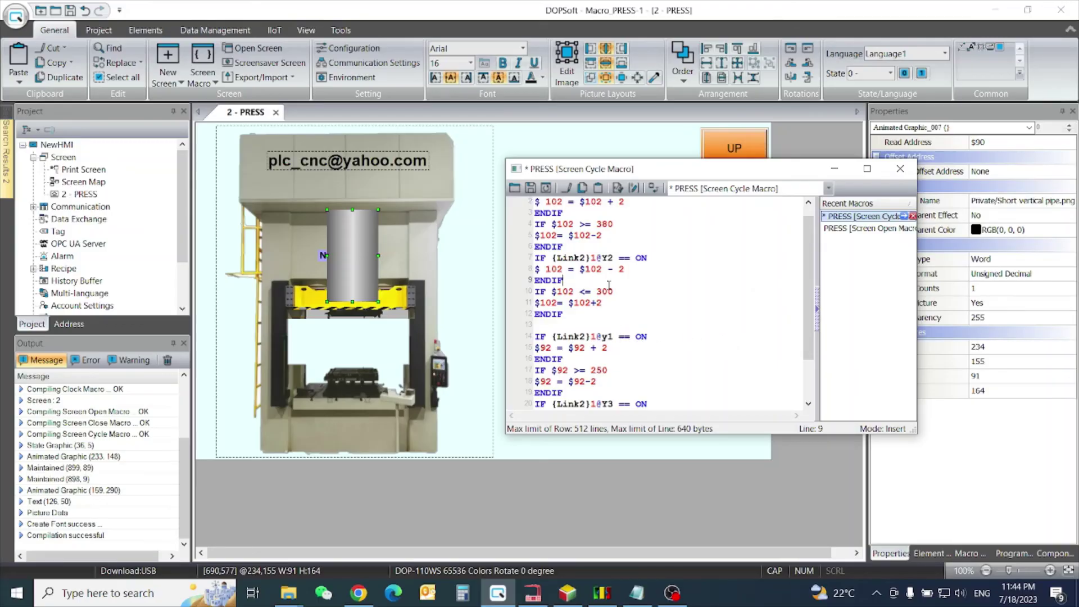
{"action": "scroll", "coordinate": [609, 287], "scroll_direction": "up", "scroll_amount": 1}
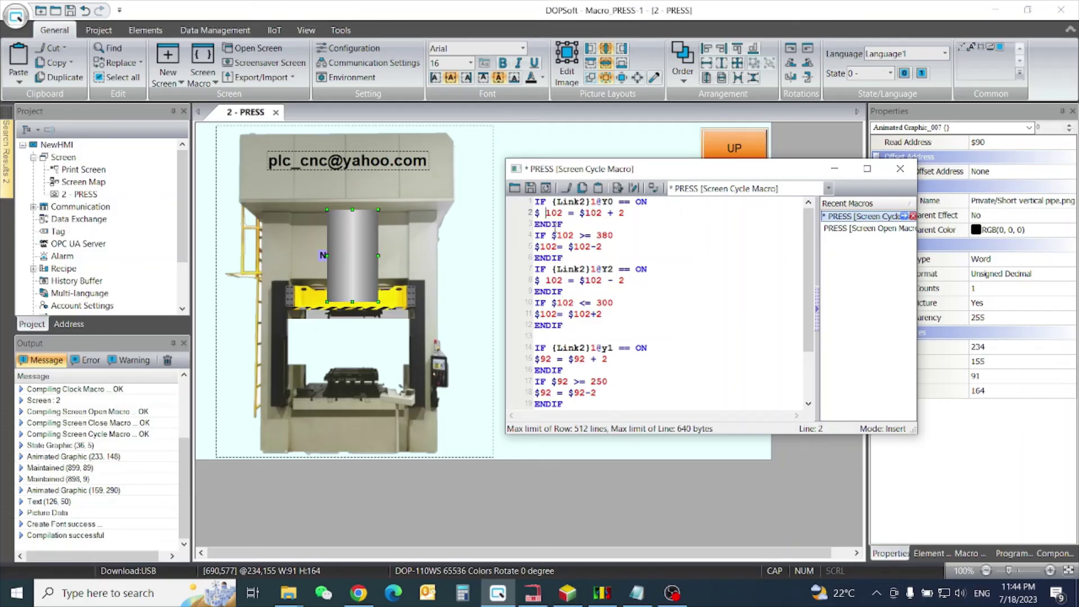
{"action": "key", "text": "BackSpace"}
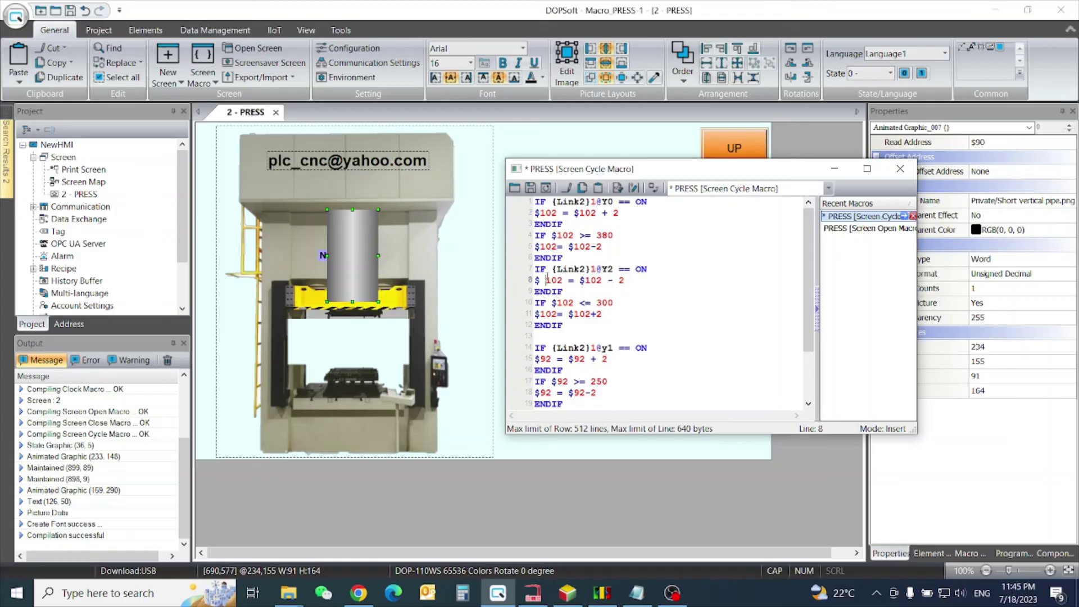
{"action": "key", "text": "BackSpace"}
Step: Save and close the corrected macro, then send the cylinder graphic behind the press picture
{"action": "left_click", "coordinate": [900, 168]}
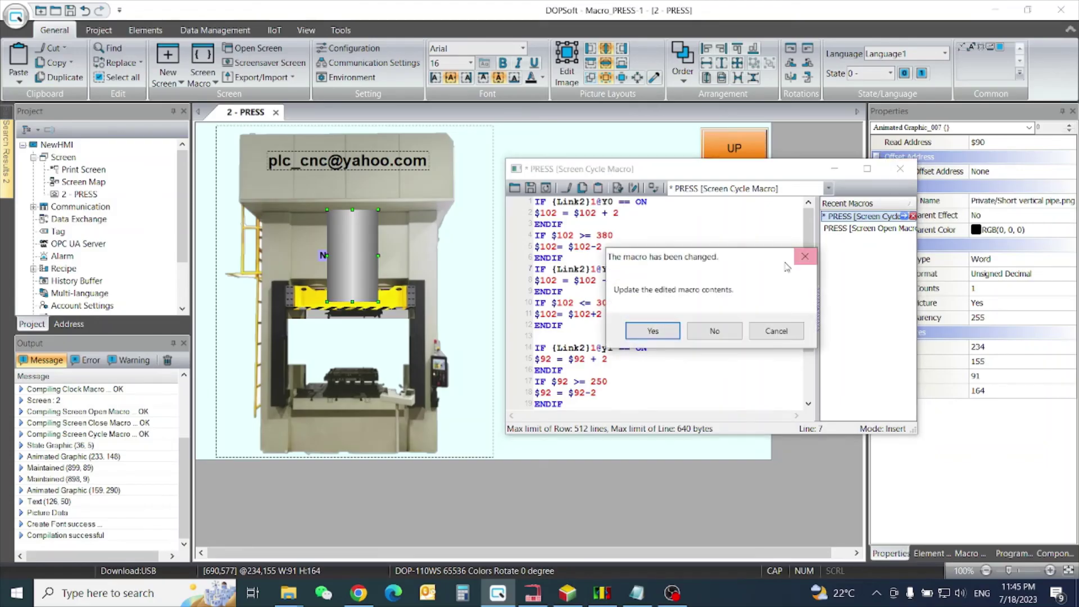
{"action": "left_click", "coordinate": [658, 331]}
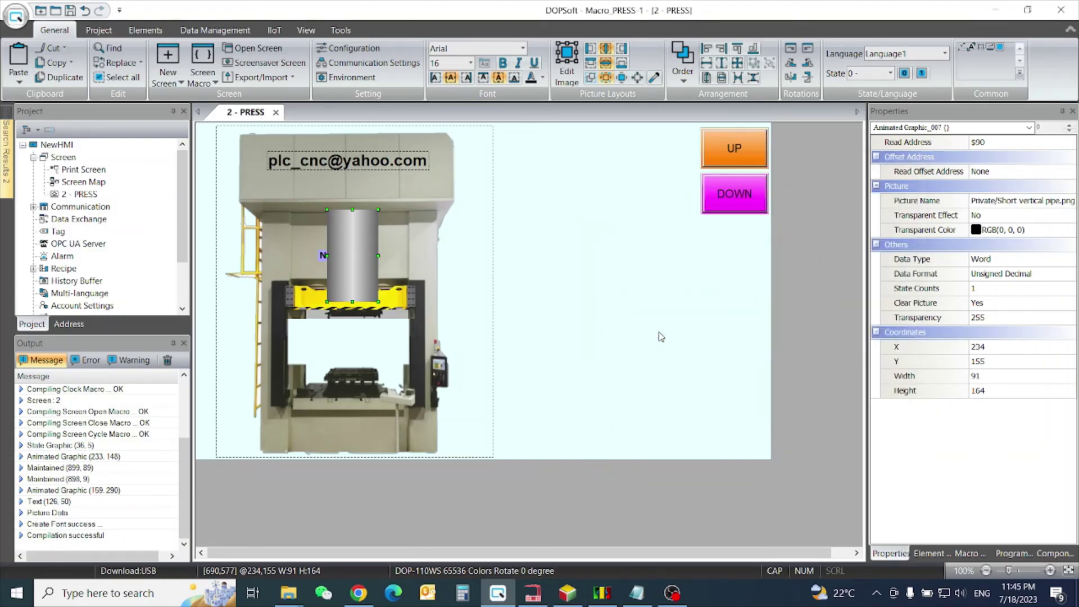
{"action": "right_click", "coordinate": [350, 240]}
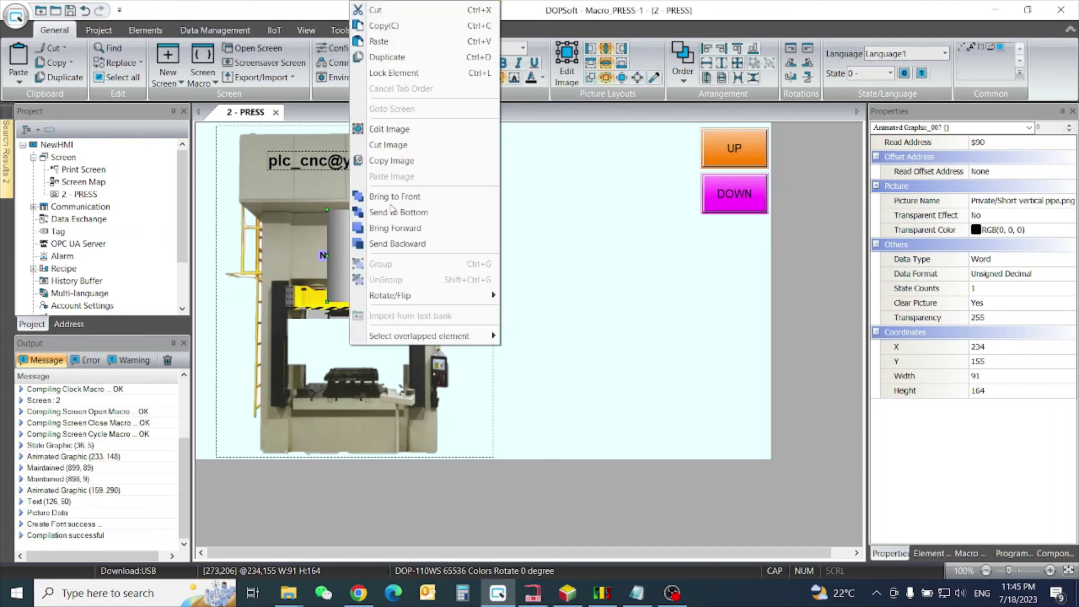
{"action": "left_click", "coordinate": [391, 215]}
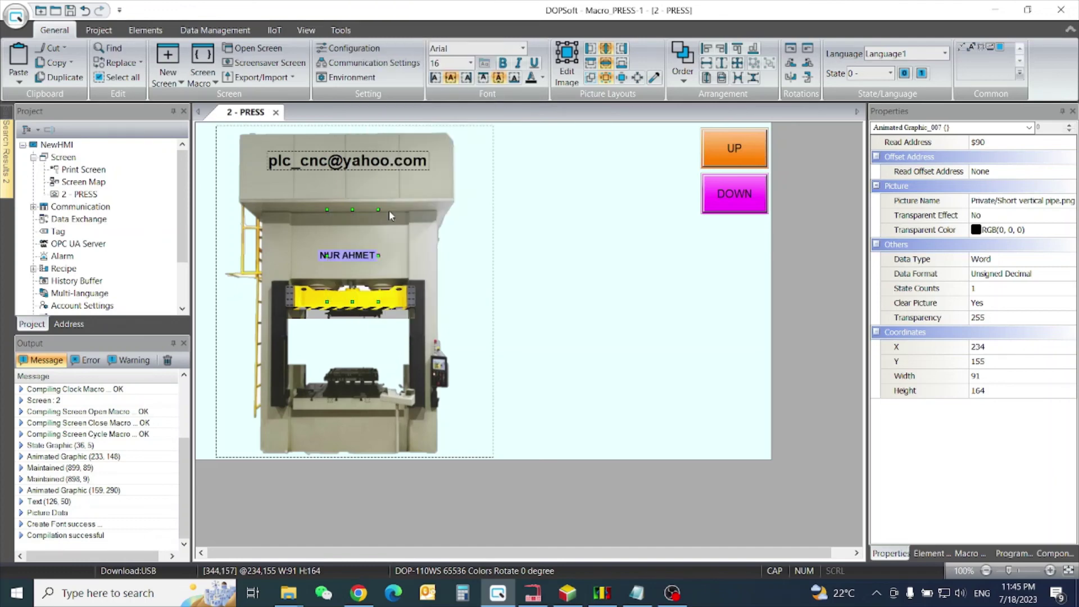
{"action": "left_click", "coordinate": [212, 122]}
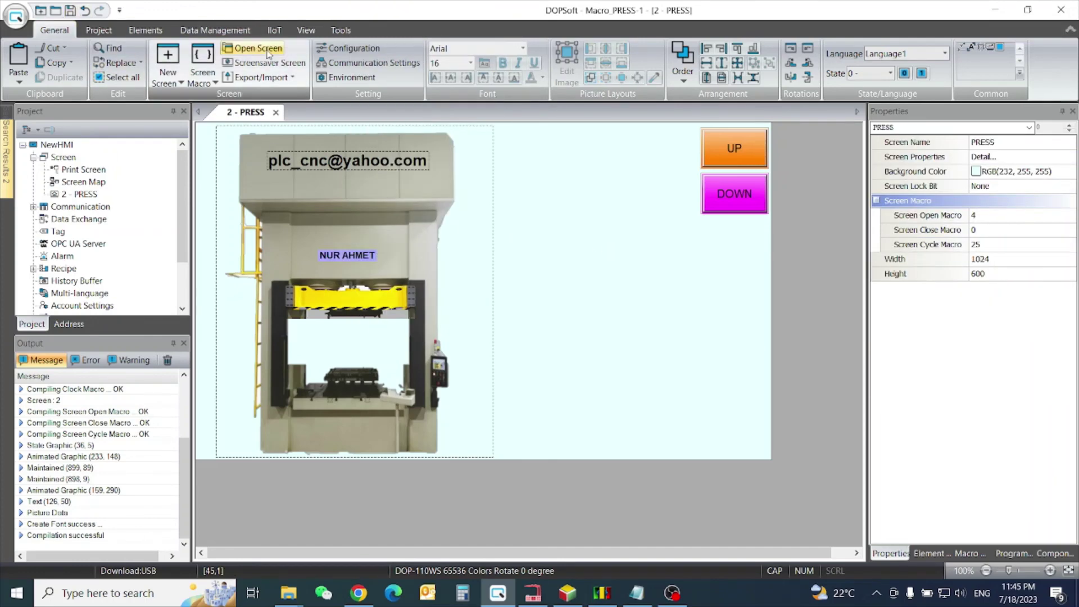
Step: Launch offline simulation and press DOWN to lower the ram in the emulator
{"action": "left_click", "coordinate": [97, 31]}
{"action": "left_click", "coordinate": [260, 58]}
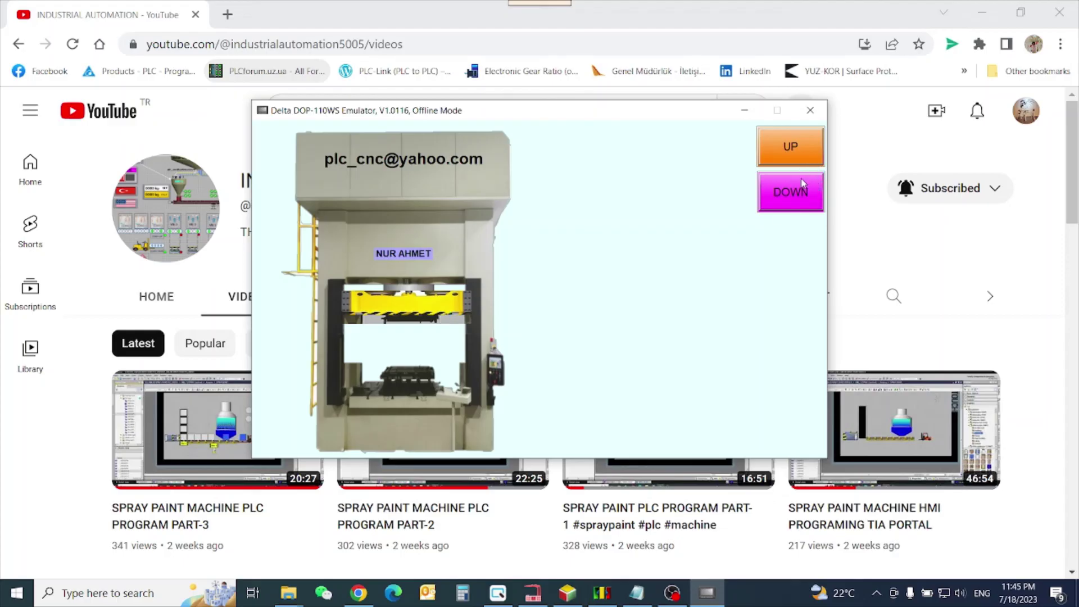
{"action": "left_click", "coordinate": [799, 197]}
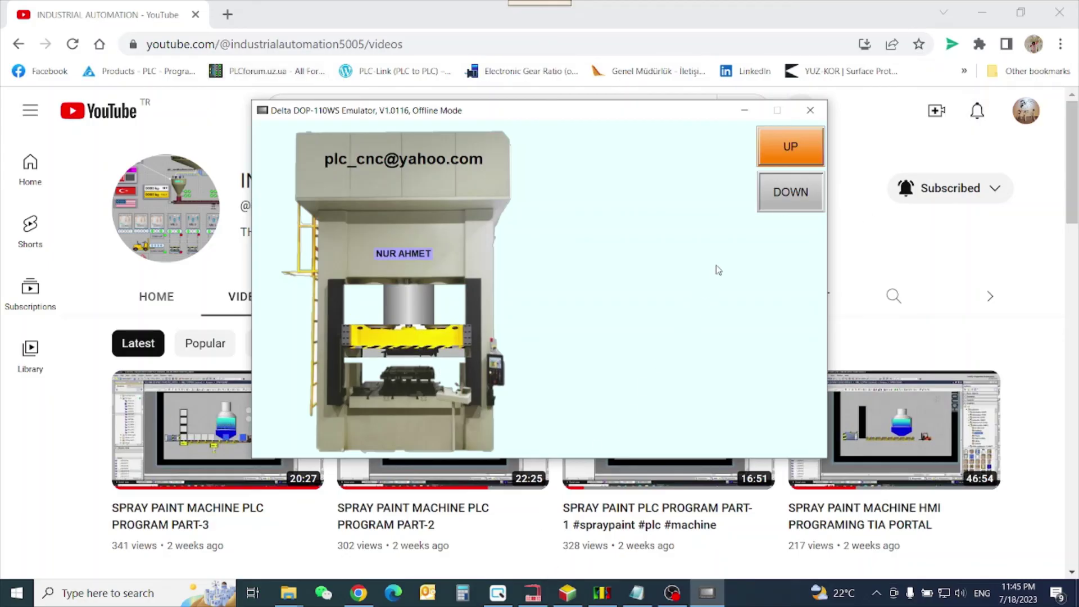
{"action": "left_click", "coordinate": [786, 193]}
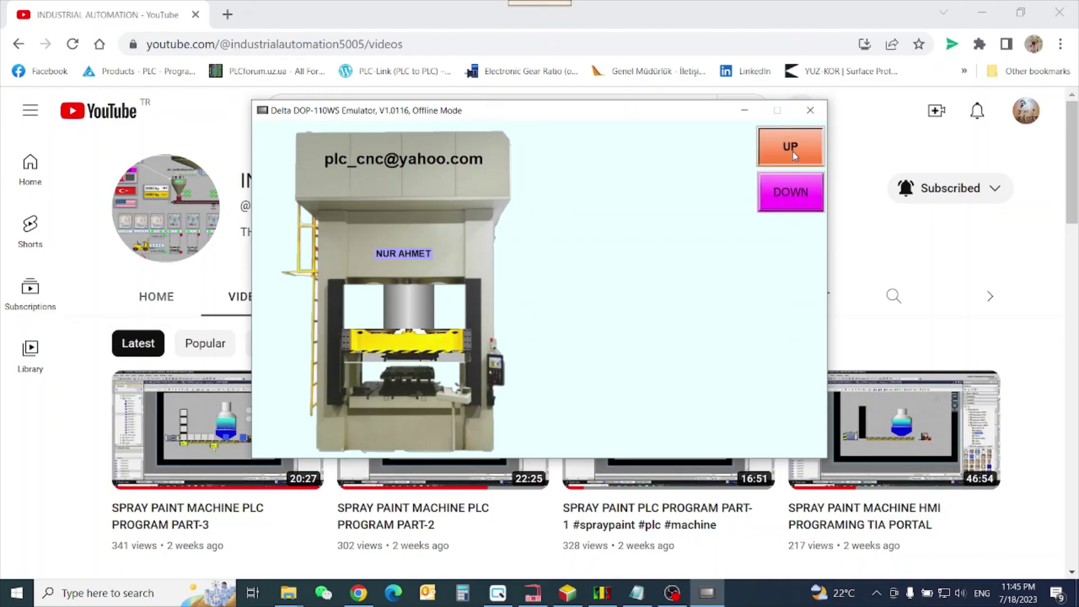
{"action": "left_click", "coordinate": [498, 593]}
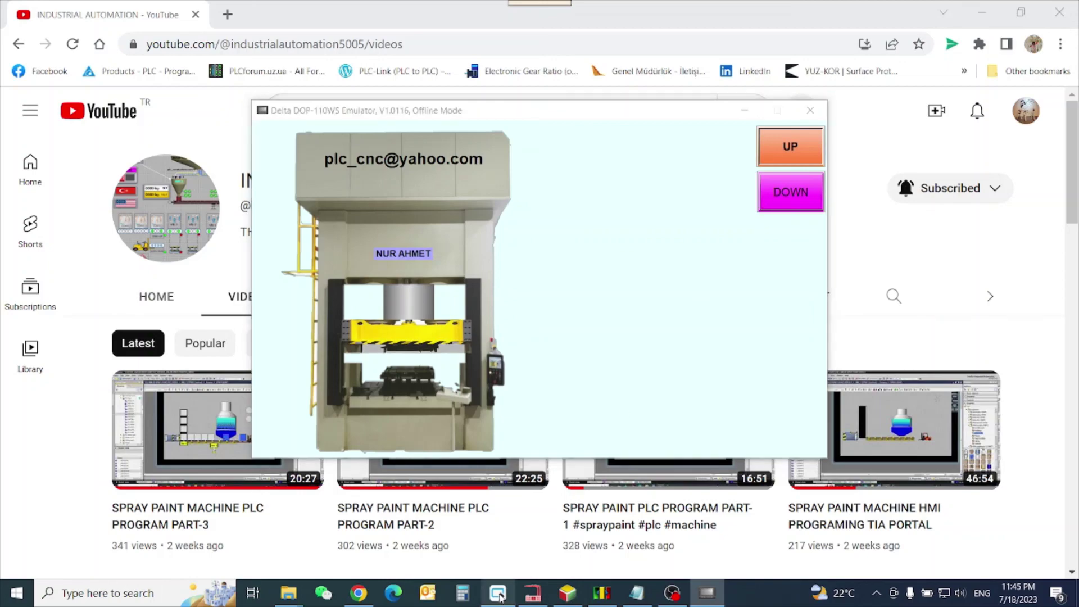
Step: Move the emulator window further left and lower the ram with DOWN
{"action": "left_click", "coordinate": [707, 593]}
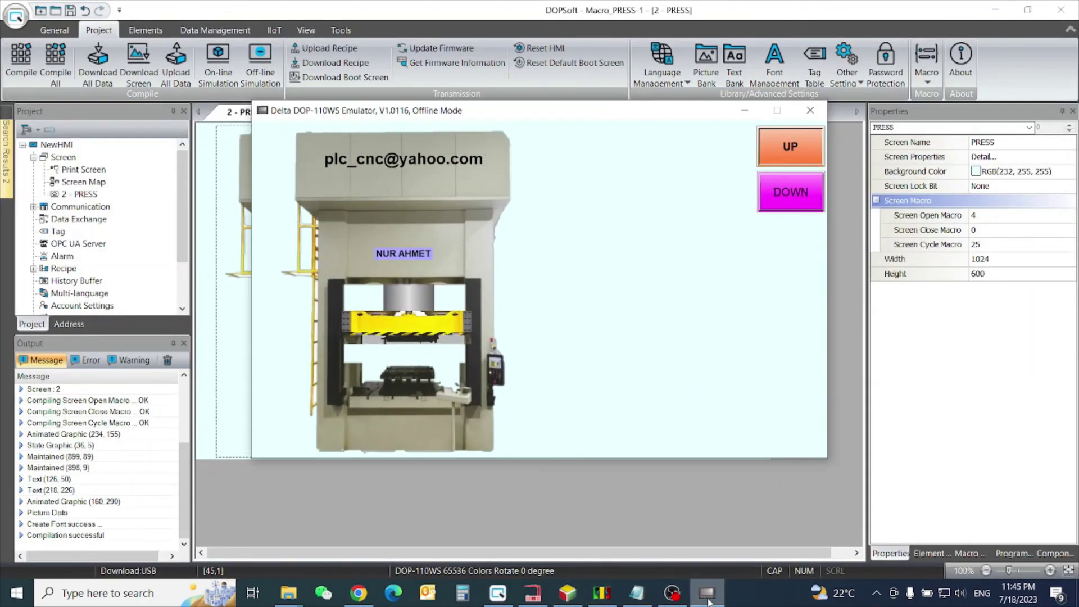
{"action": "left_click_drag", "start_coordinate": [552, 110], "coordinate": [497, 112]}
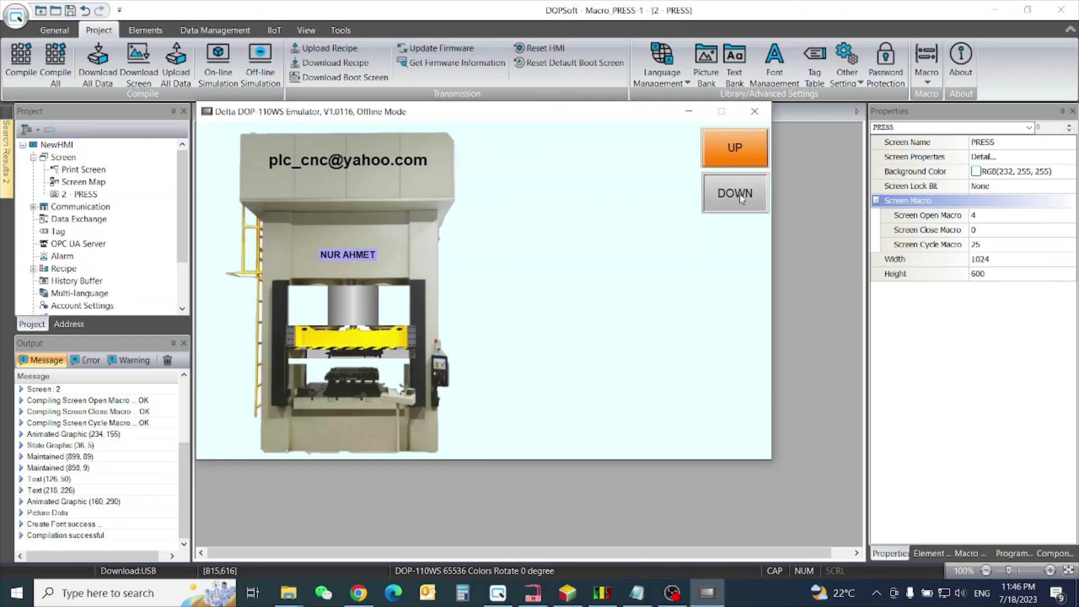
{"action": "left_click", "coordinate": [740, 194]}
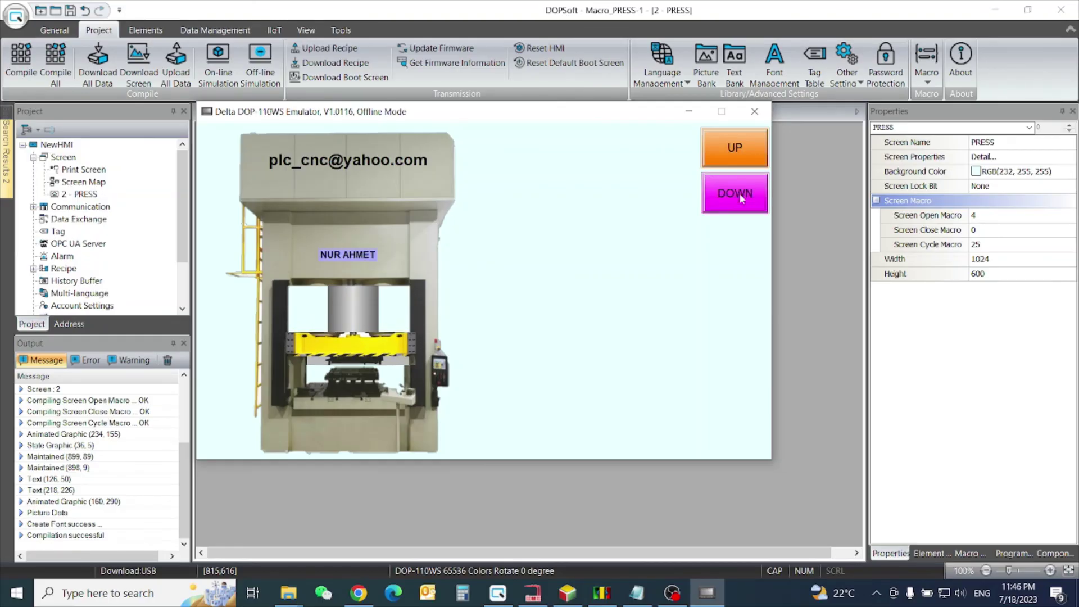
{"action": "left_click", "coordinate": [739, 193]}
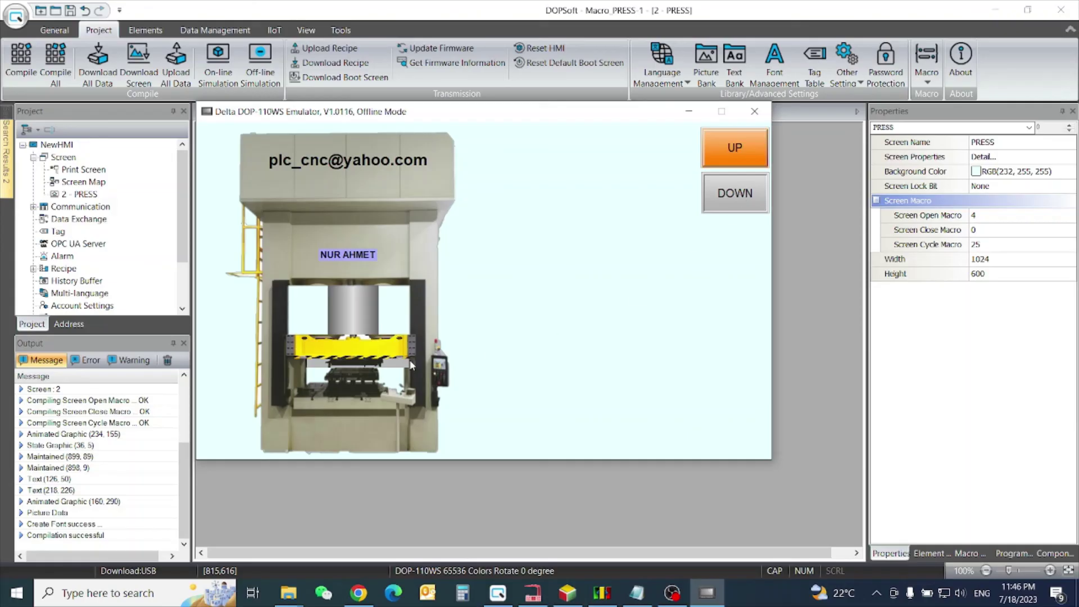
{"action": "left_click", "coordinate": [737, 191]}
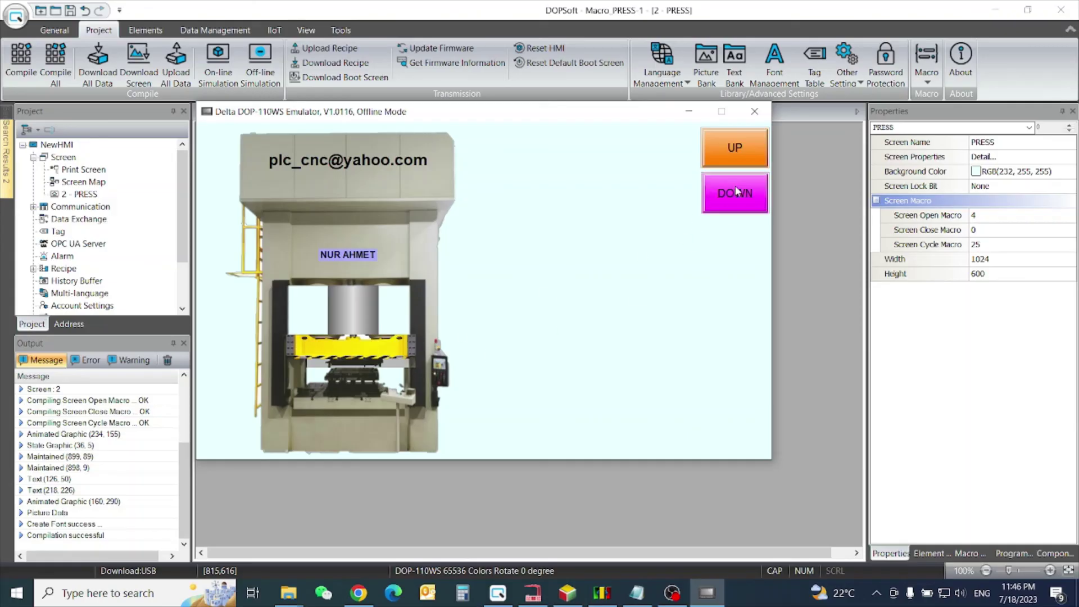
Step: Press UP repeatedly to drive the ram back to the top
{"action": "left_click", "coordinate": [745, 148]}
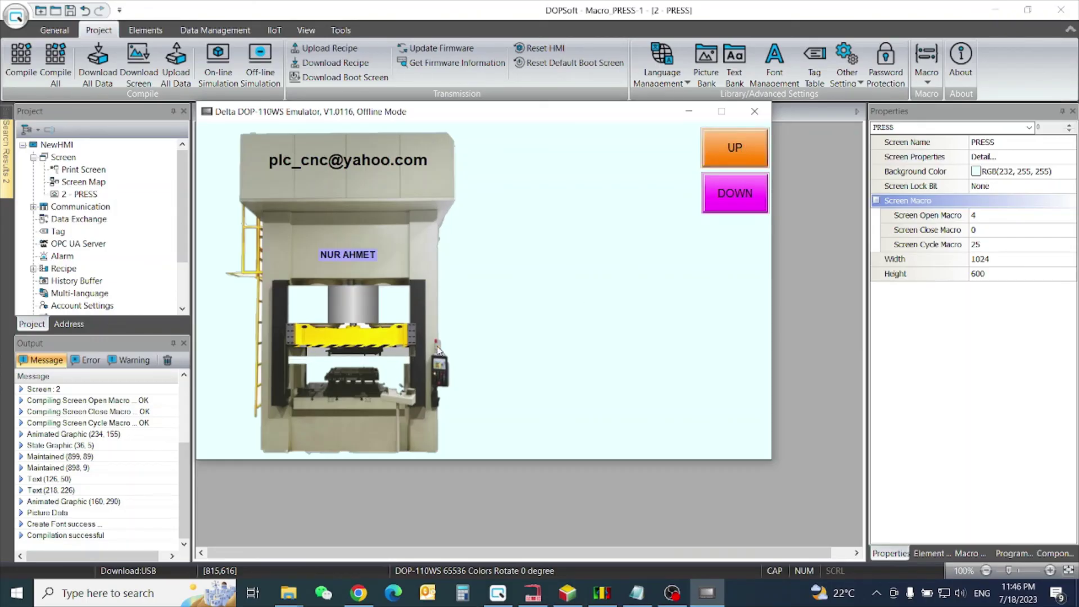
{"action": "left_click", "coordinate": [760, 157]}
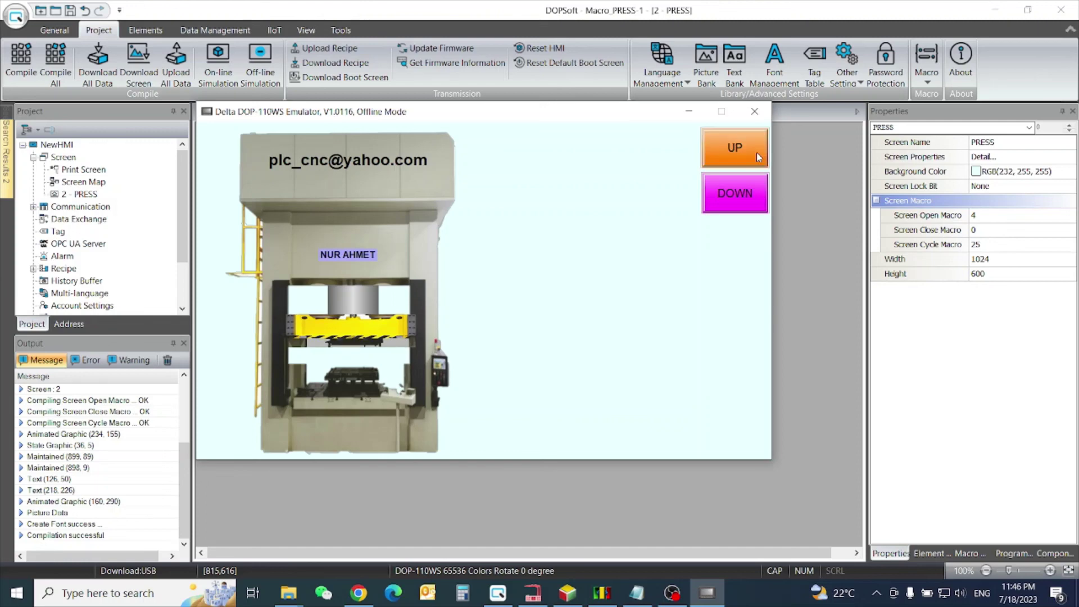
{"action": "left_click", "coordinate": [757, 157]}
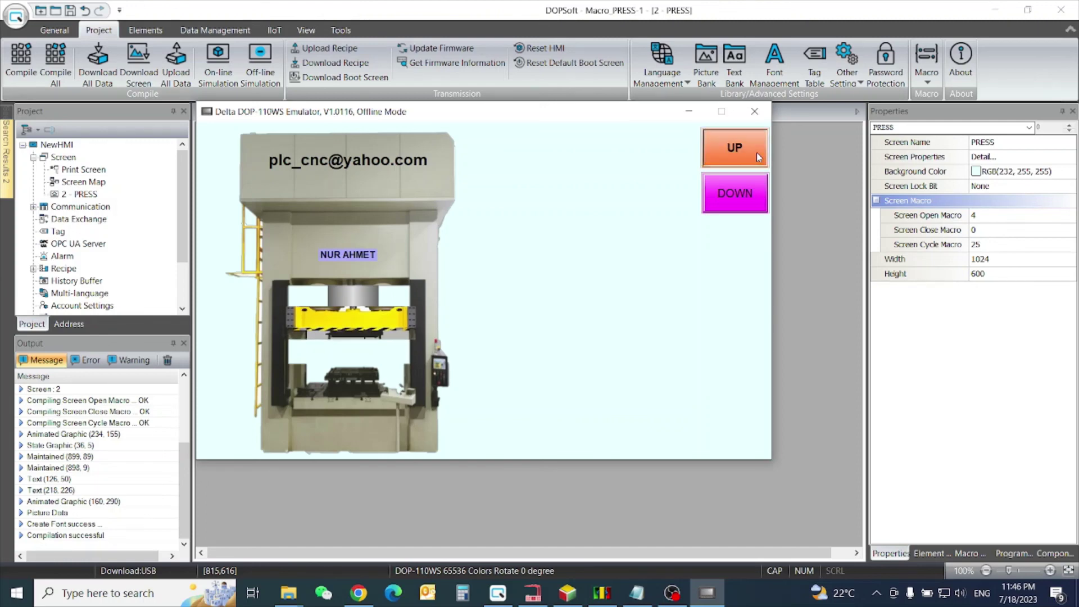
{"action": "left_click", "coordinate": [758, 157]}
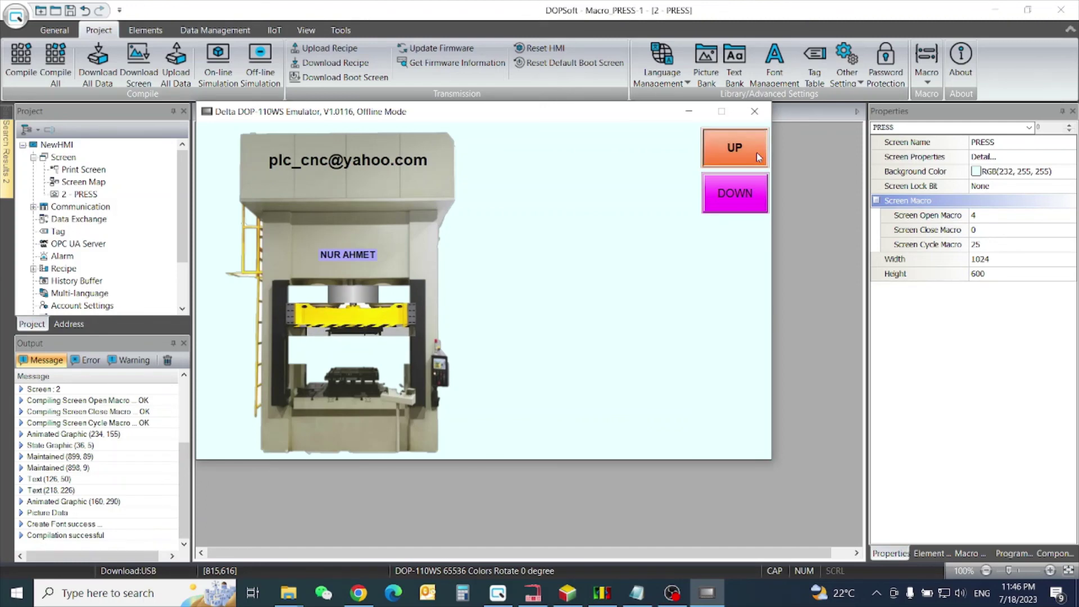